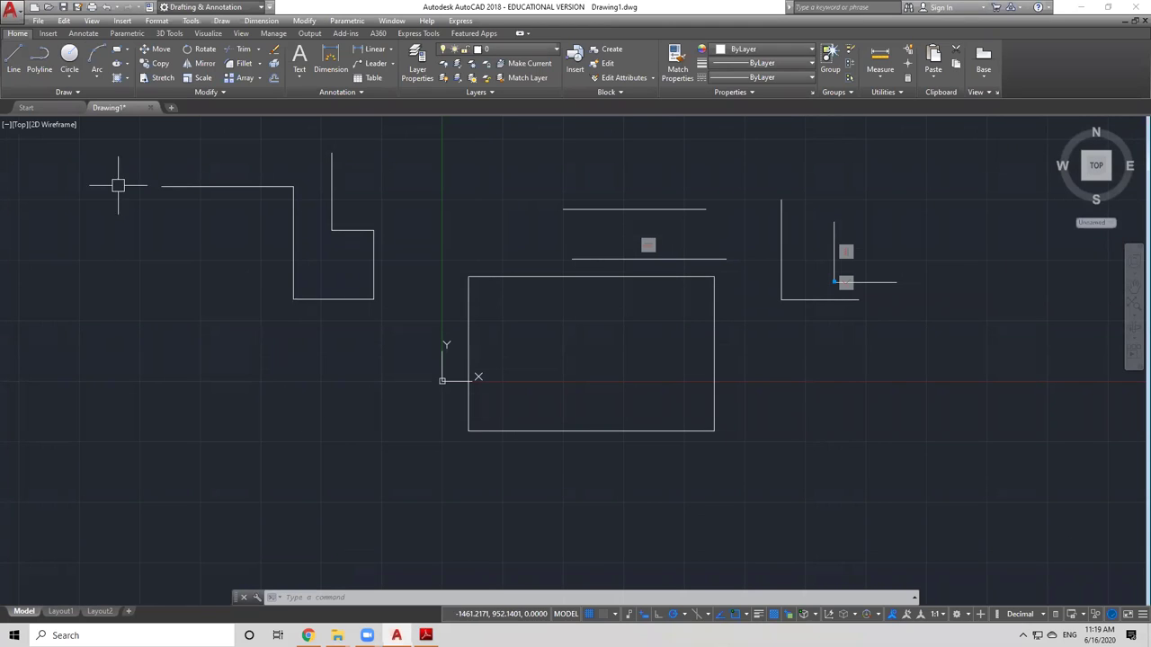
Step: Set the polar tracking increment to 30, 60, 90, 120… degrees
{"action": "left_click", "coordinate": [712, 615]}
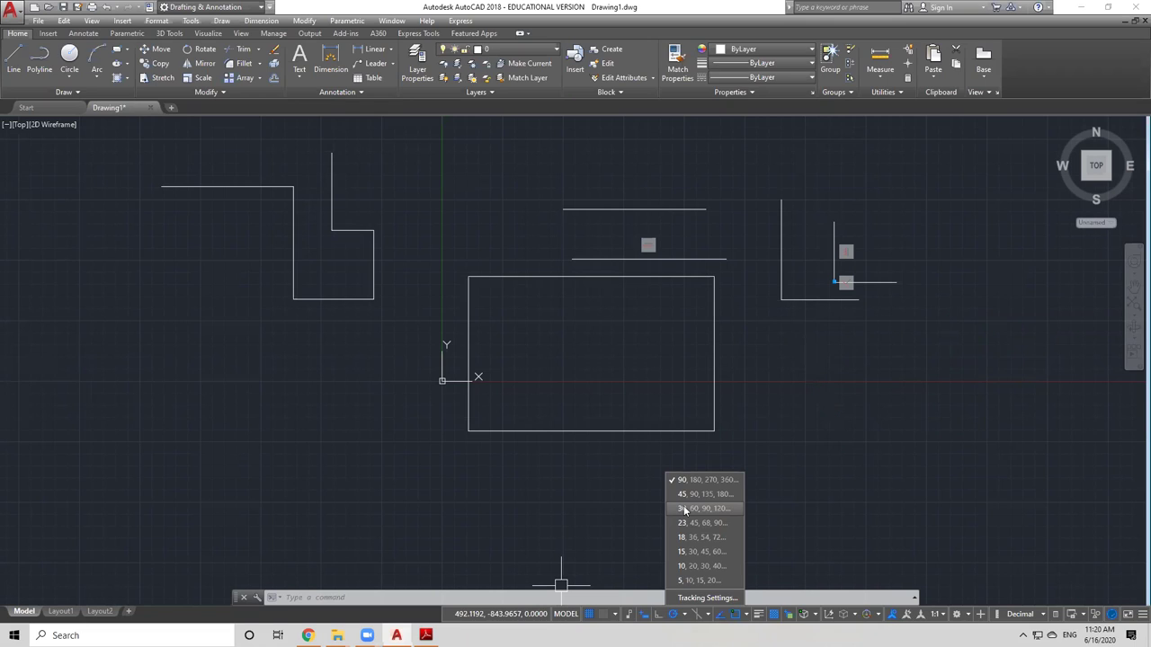
{"action": "left_click", "coordinate": [683, 509]}
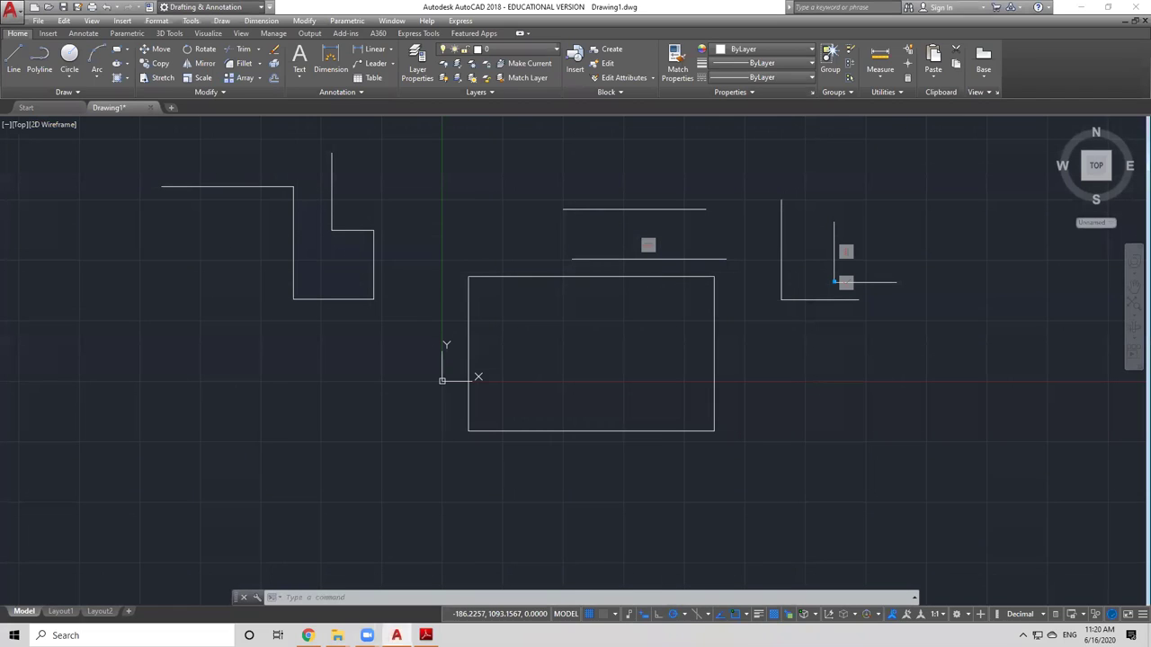
{"action": "left_click", "coordinate": [684, 615]}
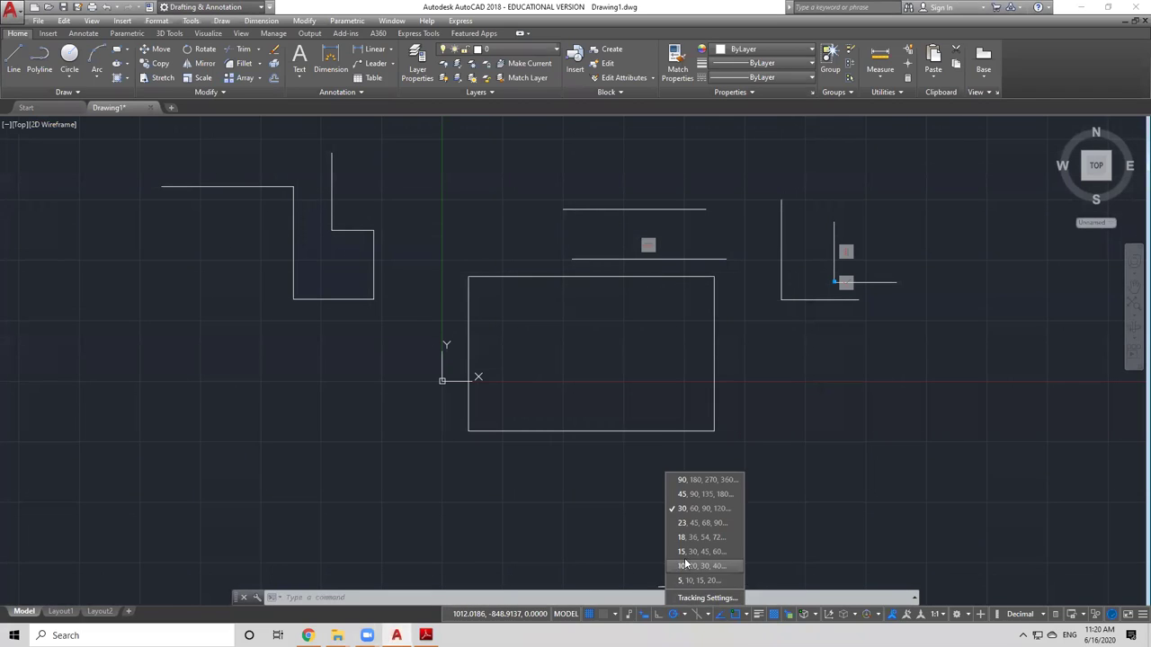
{"action": "left_click", "coordinate": [682, 509]}
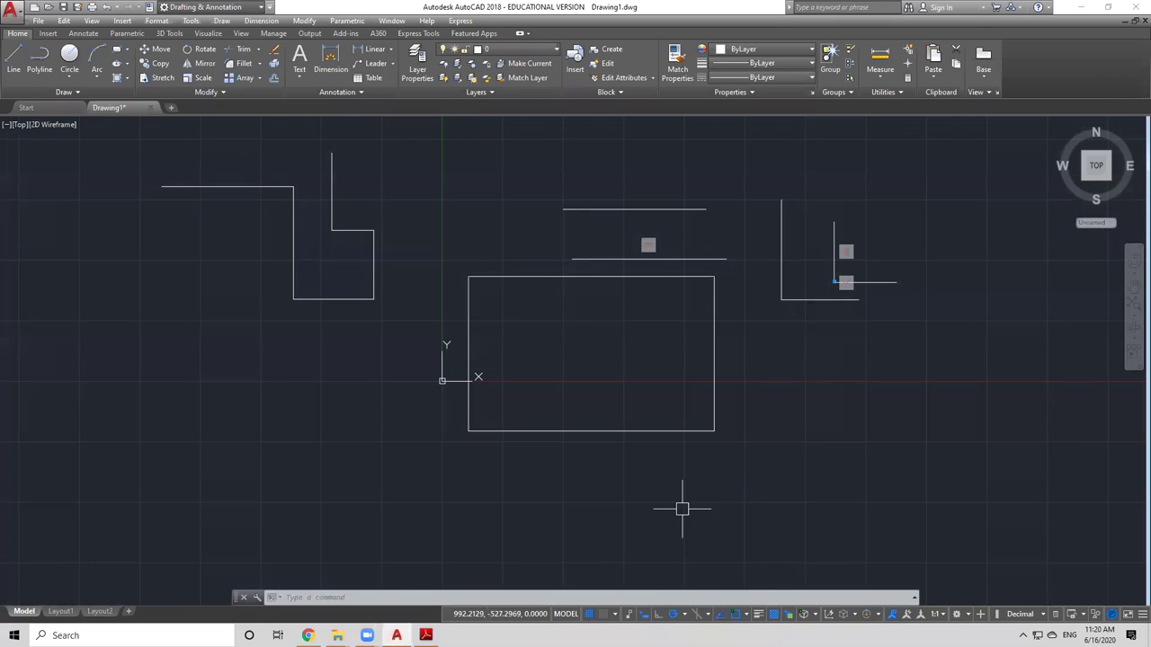
Step: Abandon a started line without drawing it, and turn polar tracking off
{"action": "left_click", "coordinate": [16, 61]}
{"action": "left_click", "coordinate": [165, 440]}
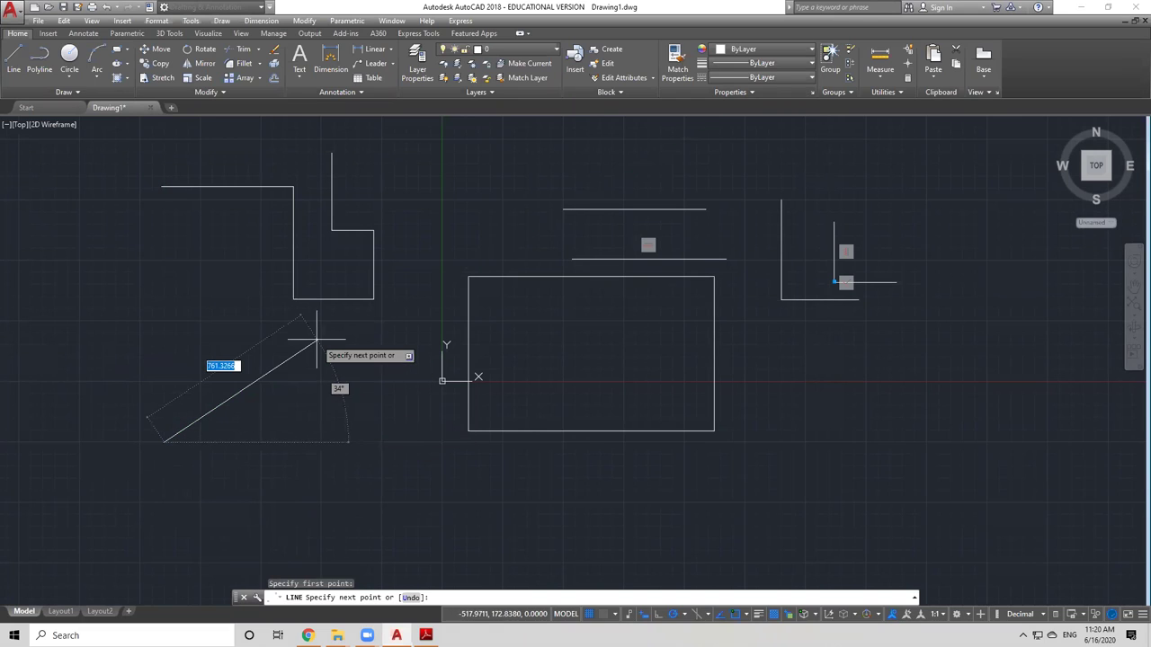
{"action": "key", "text": "Escape"}
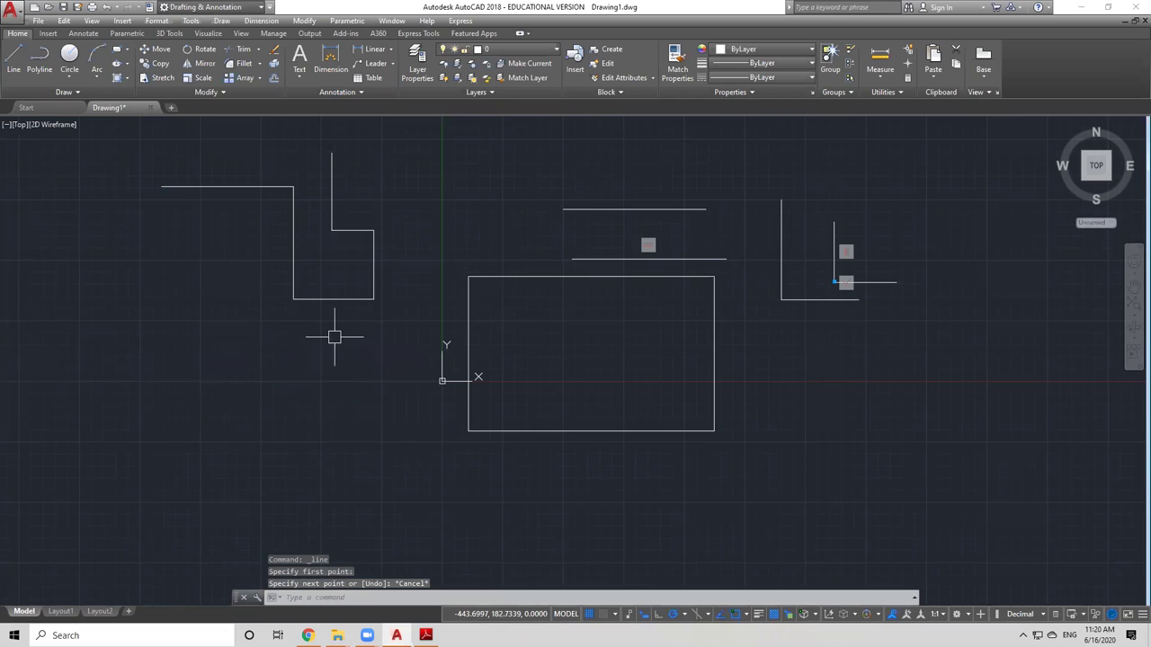
{"action": "left_click", "coordinate": [672, 614]}
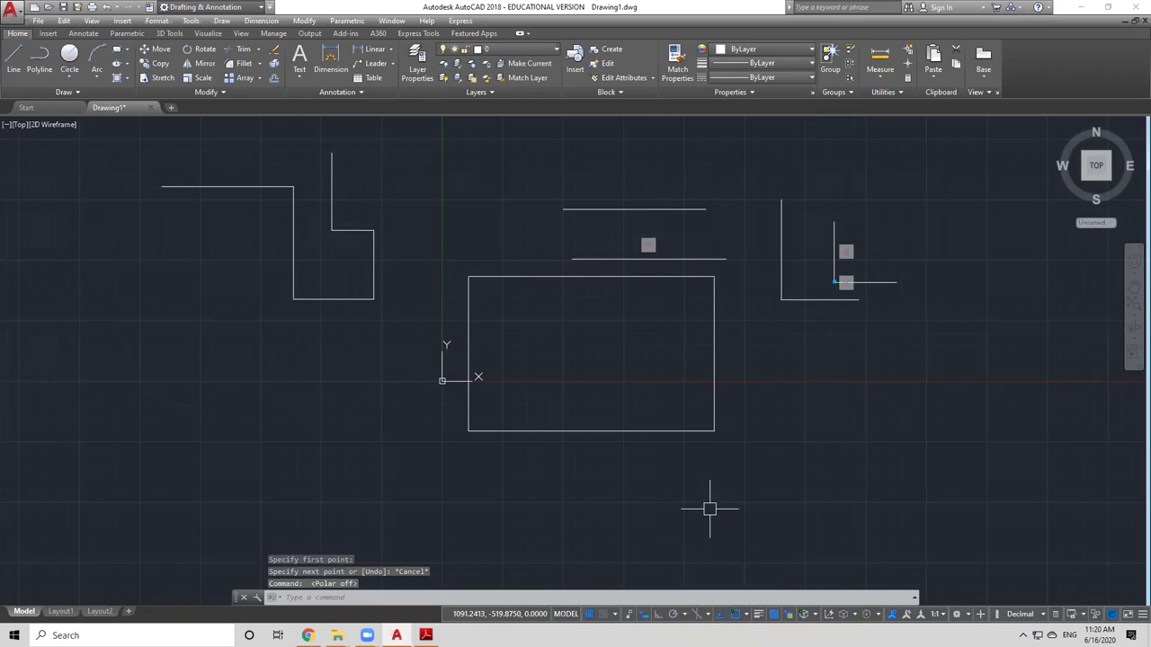
Step: With Ortho on (F8), draw a line left of the rectangle running right, then straight down
{"action": "scroll", "coordinate": [332, 341], "scroll_direction": "down", "scroll_amount": 1}
{"action": "scroll", "coordinate": [495, 341], "scroll_direction": "up", "scroll_amount": 1}
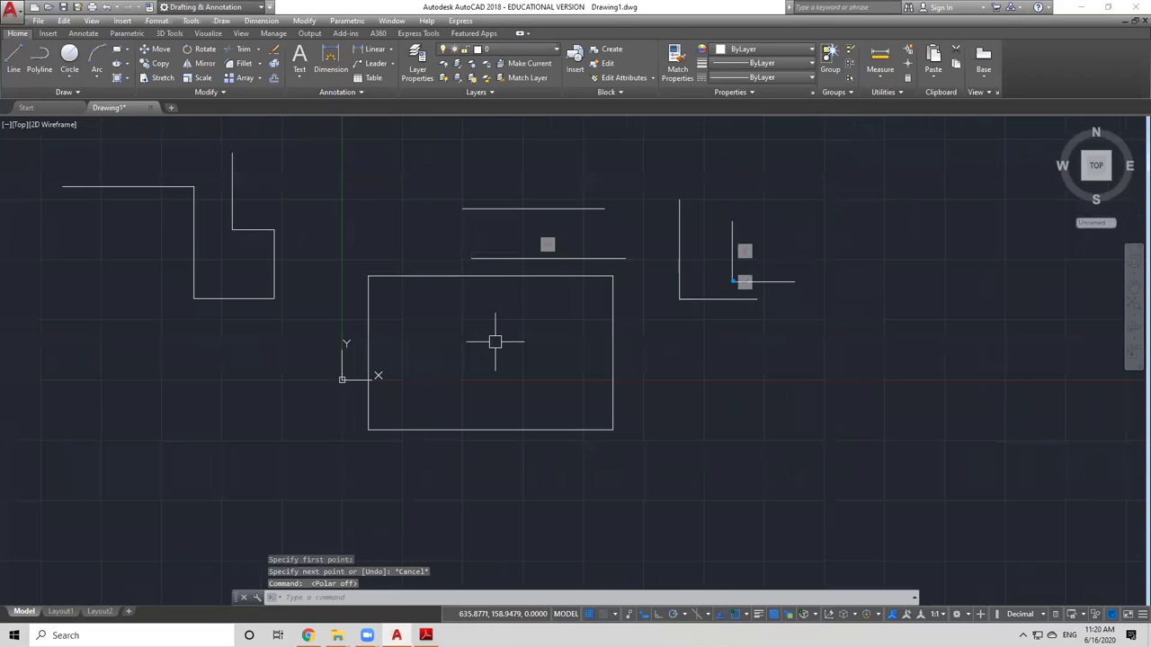
{"action": "scroll", "coordinate": [502, 337], "scroll_direction": "down", "scroll_amount": 1}
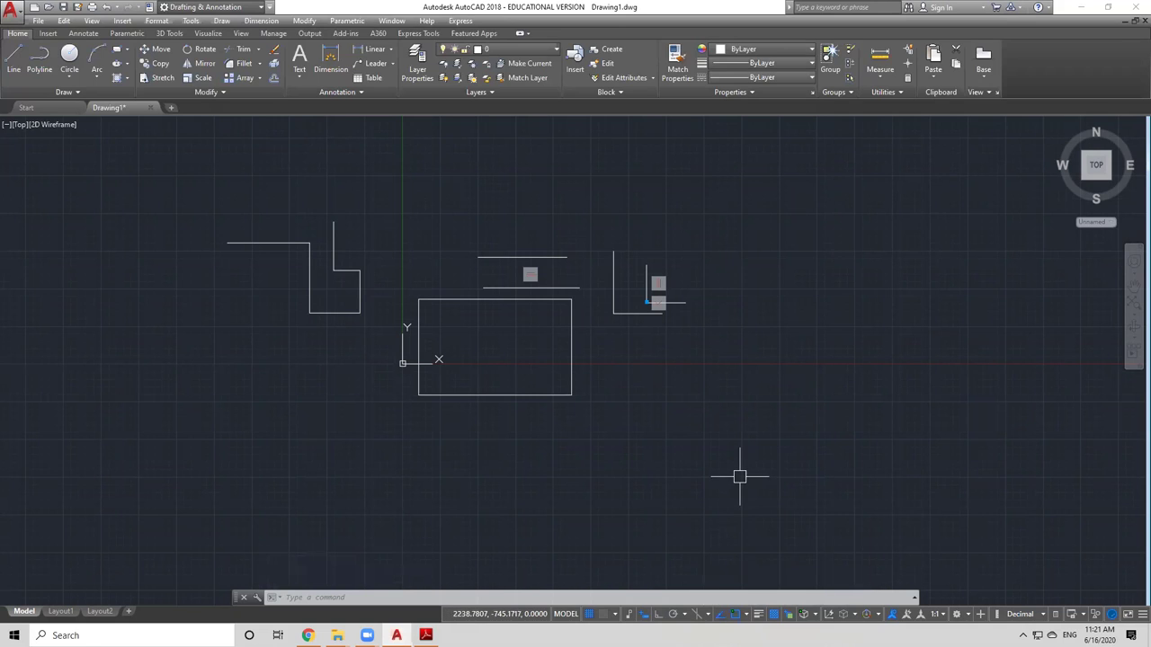
{"action": "left_click", "coordinate": [14, 58]}
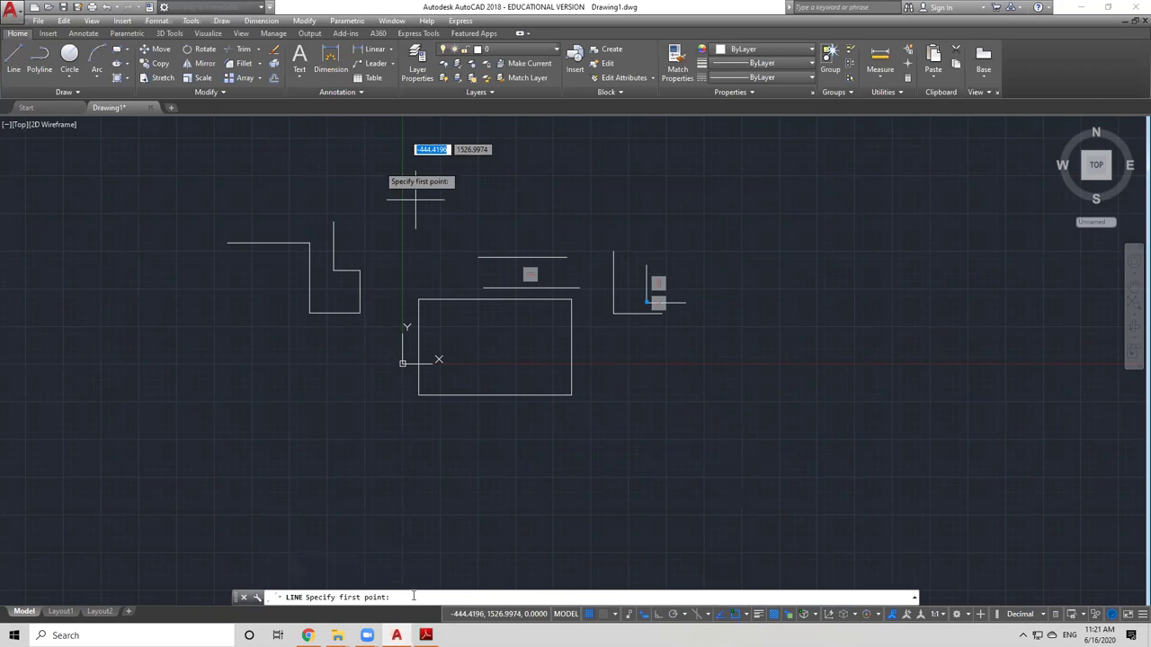
{"action": "left_click", "coordinate": [104, 381]}
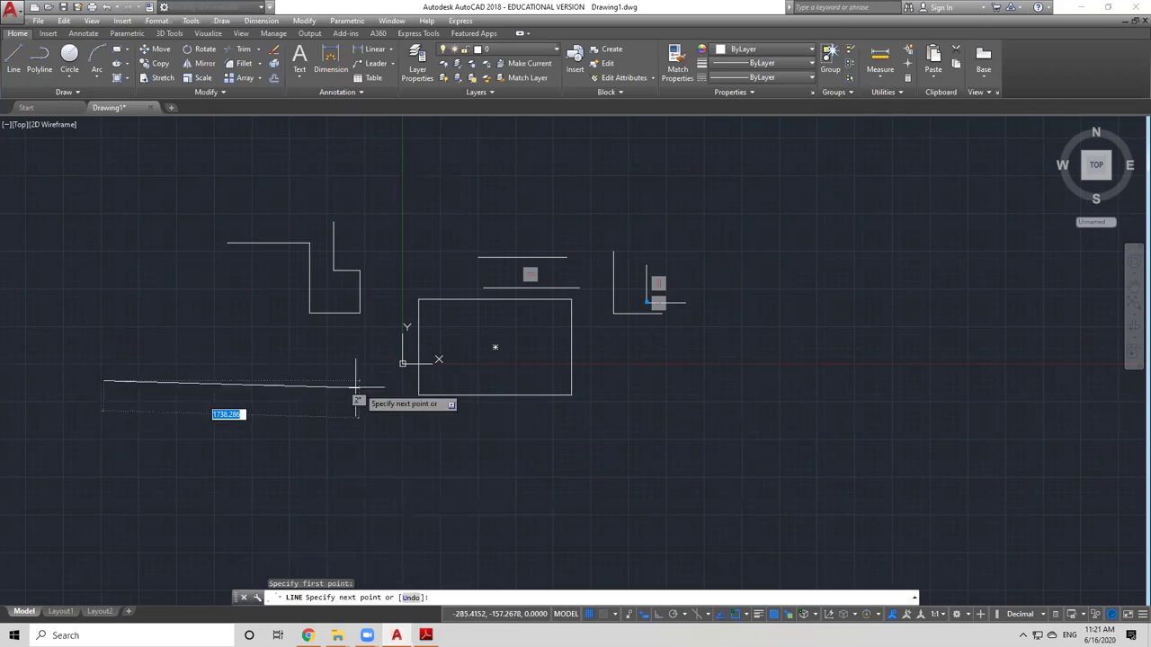
{"action": "key", "text": "F8"}
{"action": "left_click", "coordinate": [217, 381]}
{"action": "left_click", "coordinate": [218, 487]}
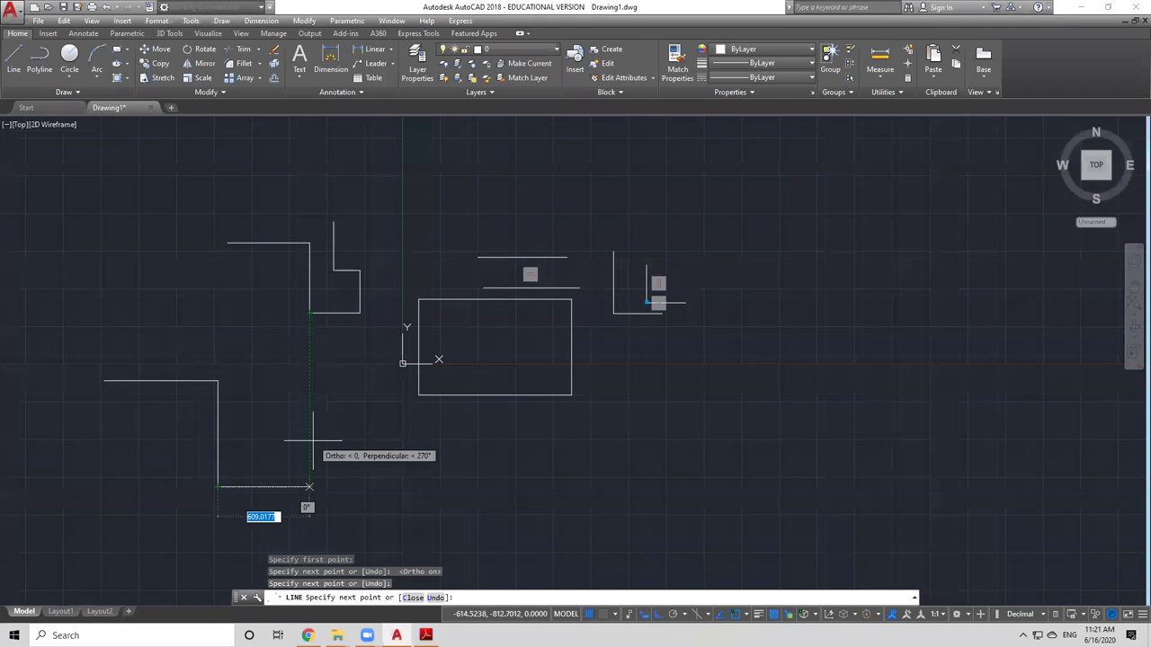
Step: Extend the stepped outline with orthogonal segments right, up, left, up, right, down, right and up
{"action": "left_click", "coordinate": [310, 486]}
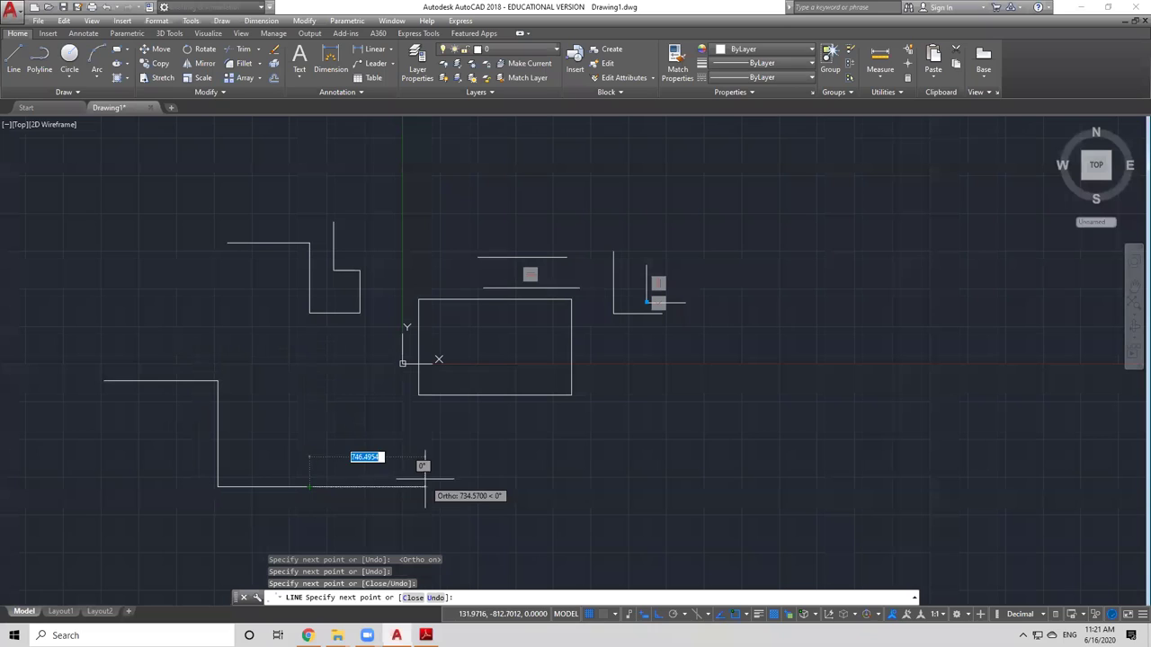
{"action": "left_click", "coordinate": [308, 314]}
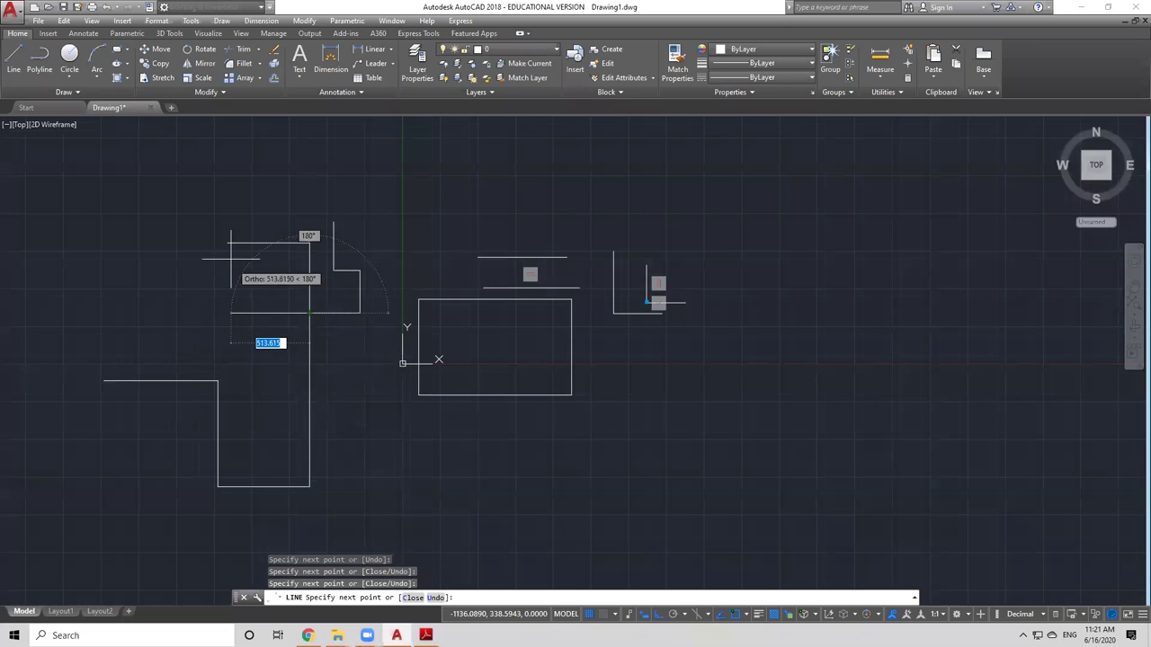
{"action": "left_click", "coordinate": [227, 314]}
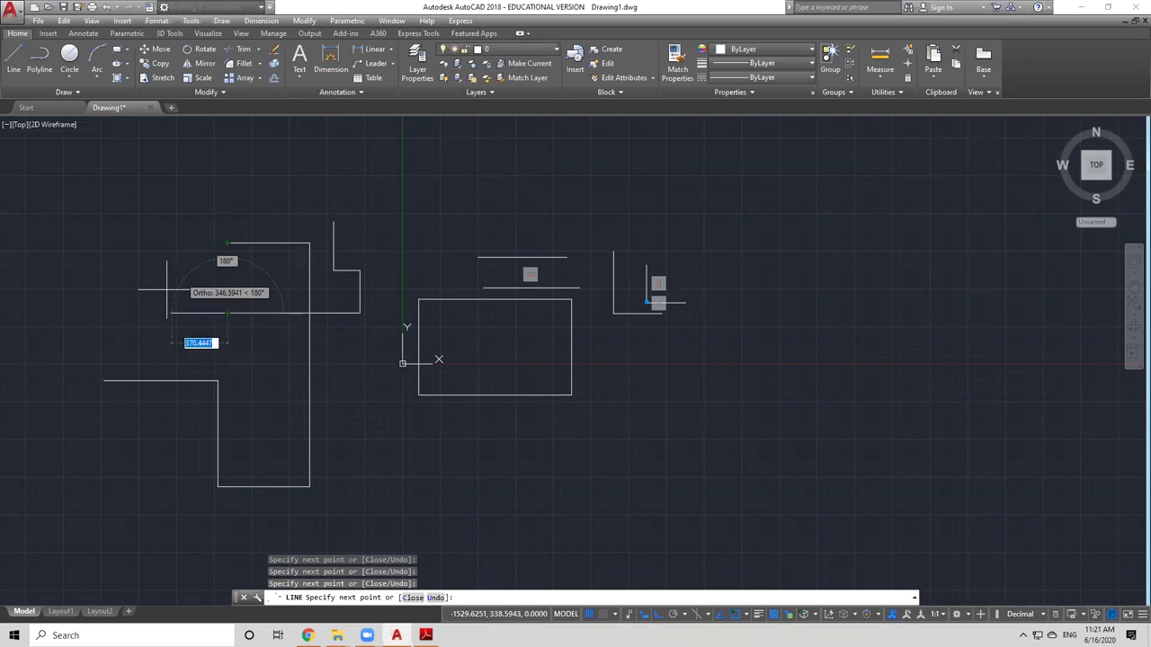
{"action": "left_click", "coordinate": [227, 360]}
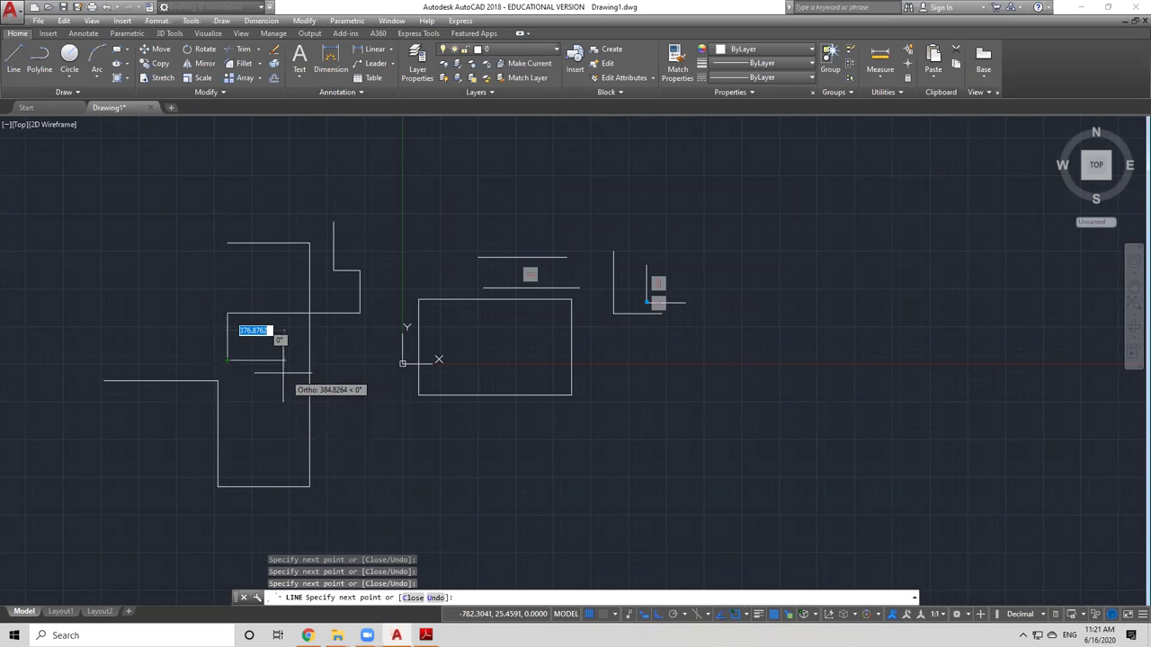
{"action": "left_click", "coordinate": [277, 360]}
{"action": "left_click", "coordinate": [277, 421]}
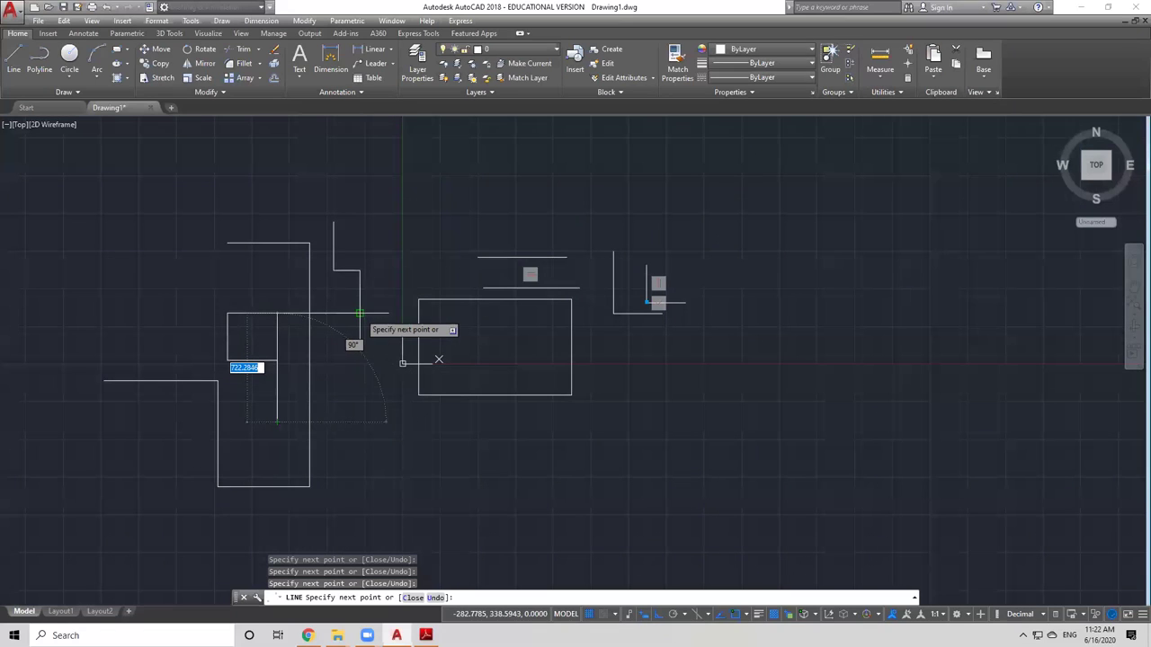
{"action": "left_click", "coordinate": [359, 421]}
{"action": "left_click", "coordinate": [360, 313]}
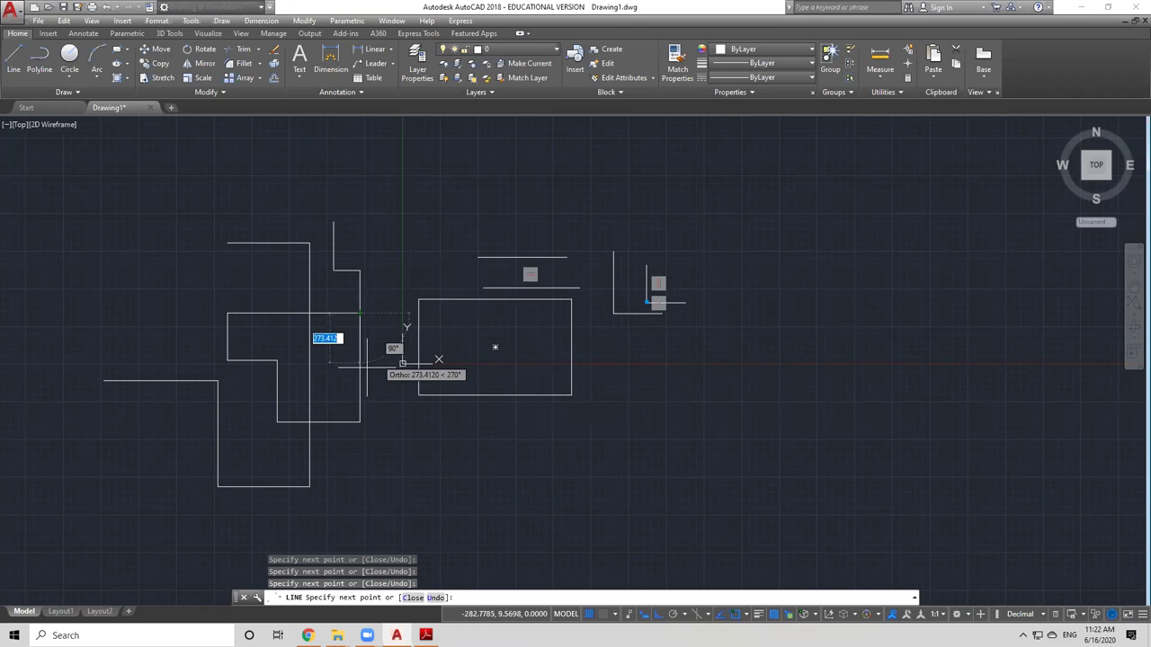
{"action": "key", "text": "Escape"}
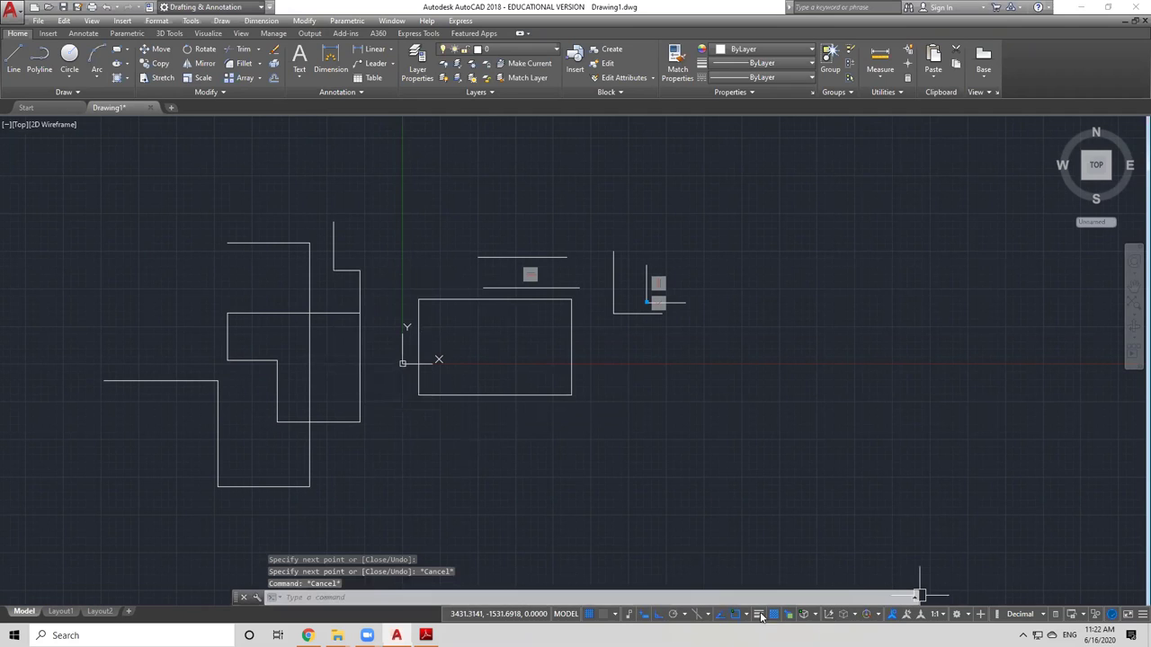
Step: Turn off Object Snap Tracking, abandoning a line started at the outline's end
{"action": "left_click", "coordinate": [721, 615]}
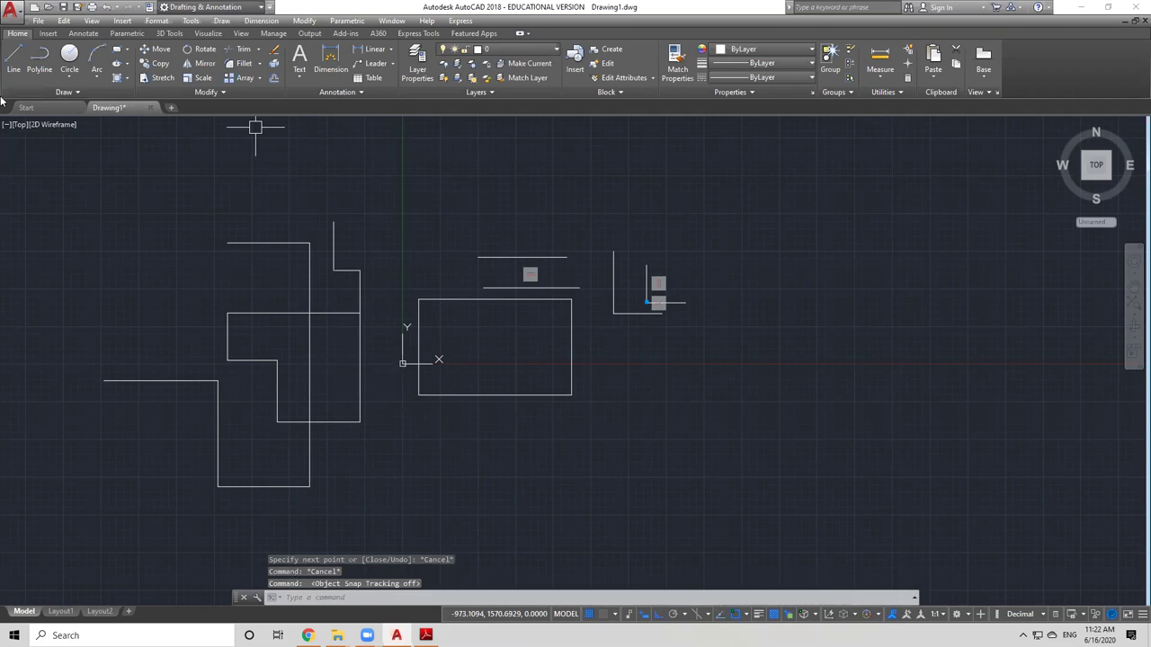
{"action": "left_click", "coordinate": [13, 67]}
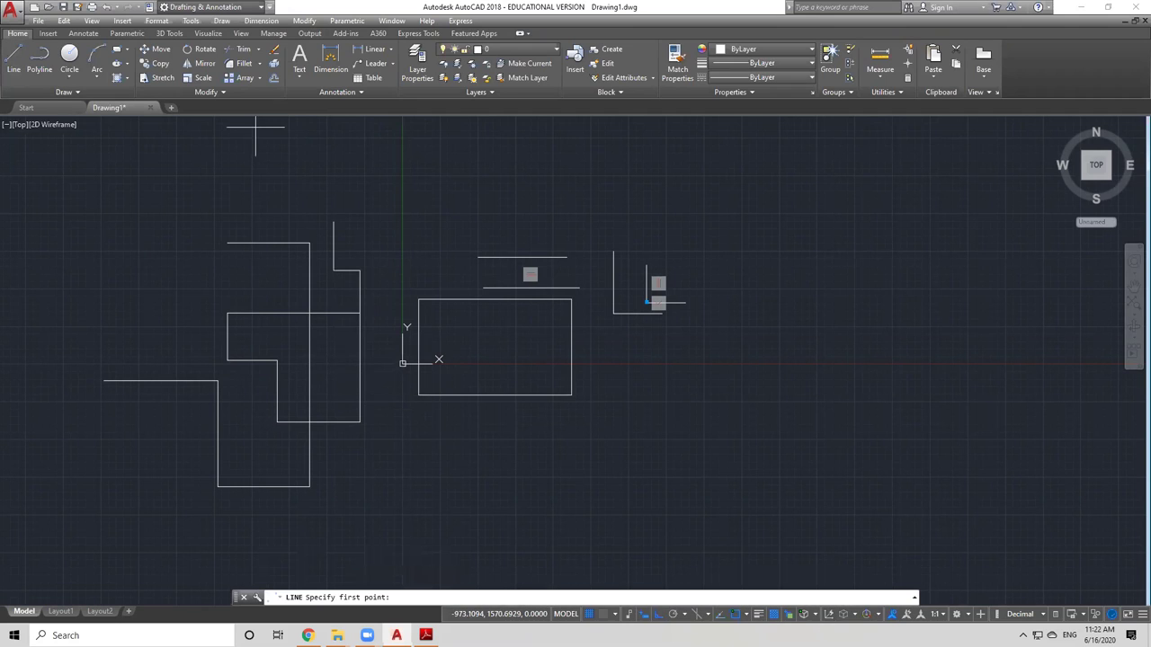
{"action": "left_click", "coordinate": [359, 422]}
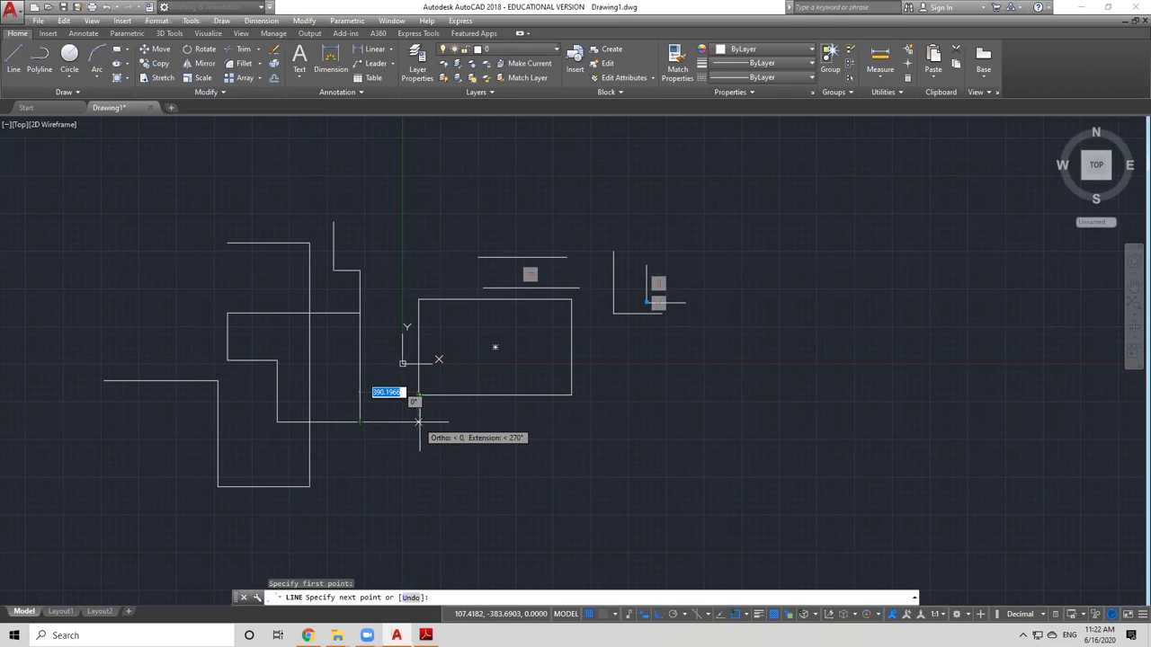
{"action": "key", "text": "Escape"}
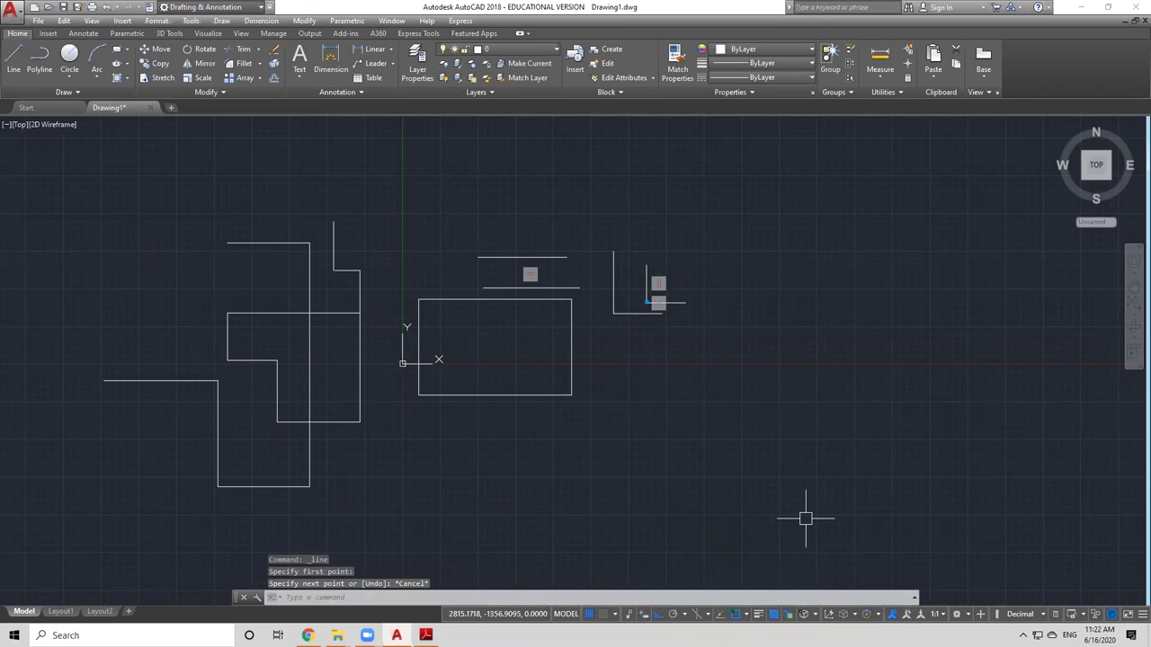
Step: Draw a horizontal-then-vertical line from the outline's endpoint to the rectangle's lower-left corner
{"action": "left_click", "coordinate": [15, 63]}
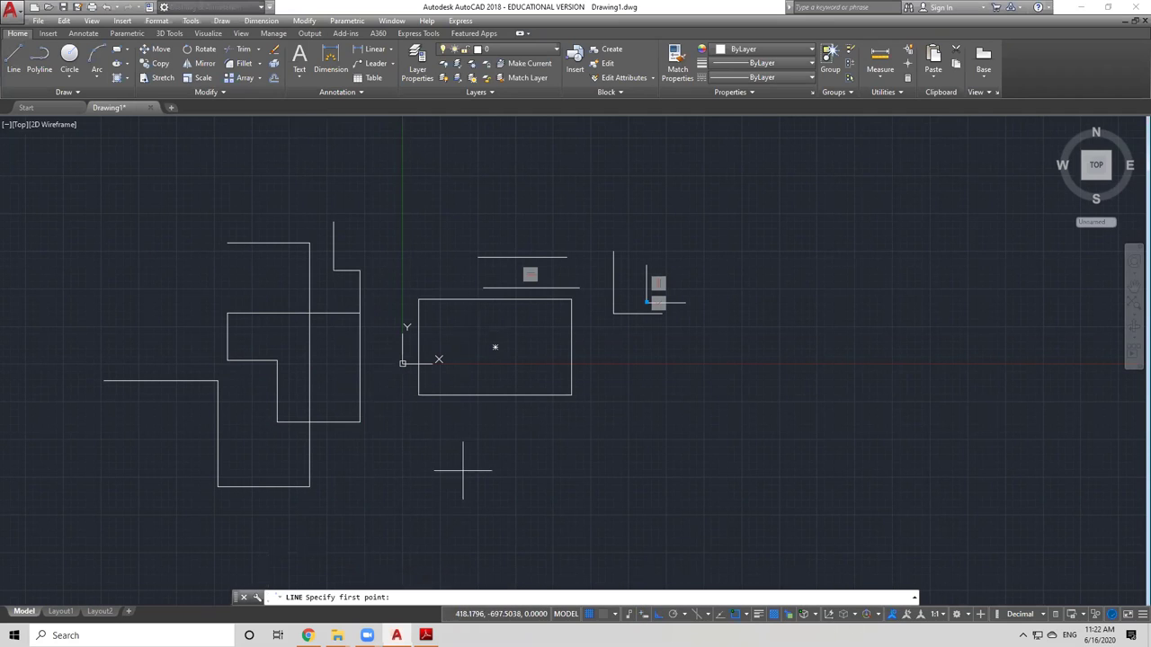
{"action": "left_click", "coordinate": [359, 422]}
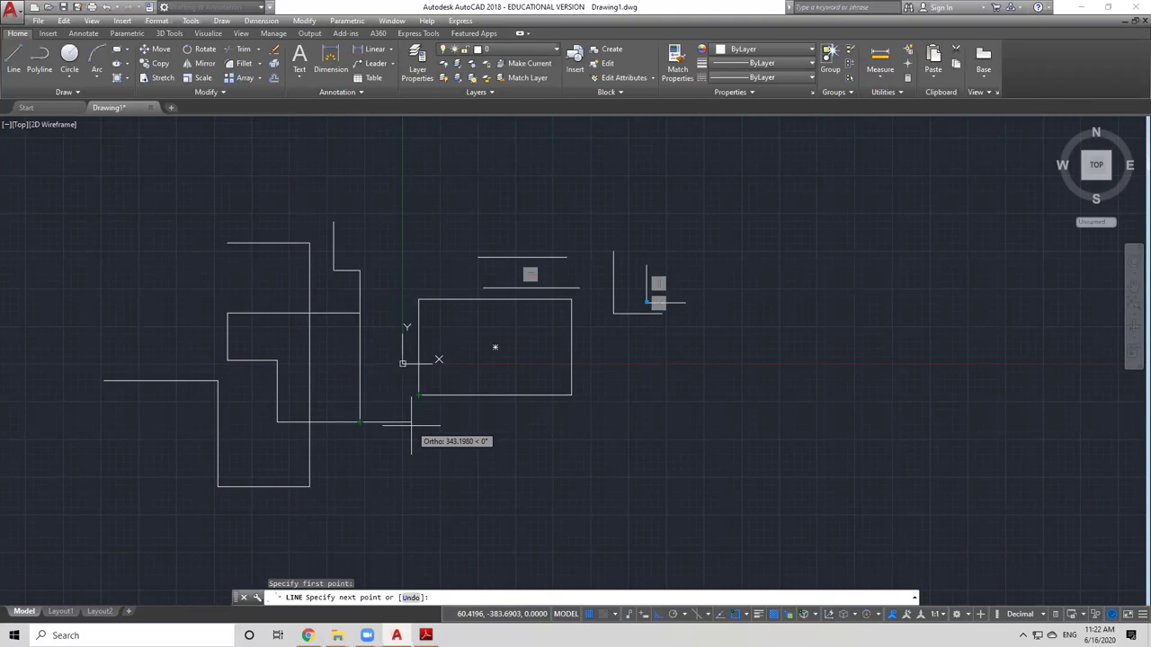
{"action": "left_click", "coordinate": [417, 422]}
{"action": "left_click", "coordinate": [418, 396]}
{"action": "key", "text": "Escape"}
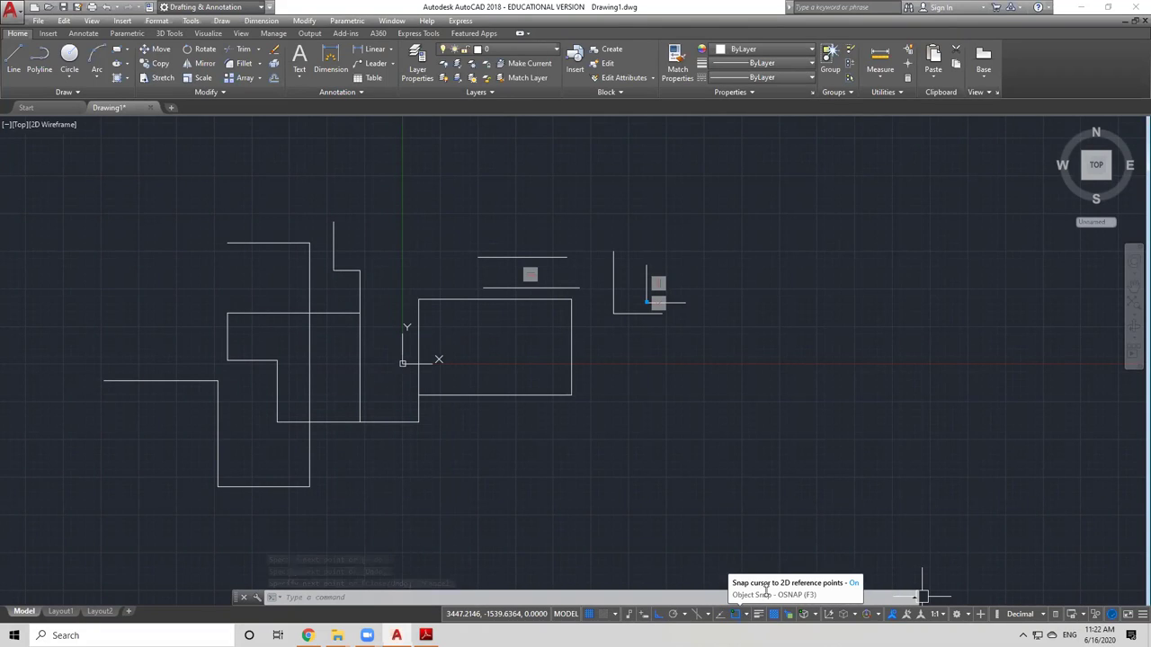
Step: With Object Snap Tracking back on, draw a horizontal line right from the tall vertical line's top
{"action": "left_click", "coordinate": [722, 615]}
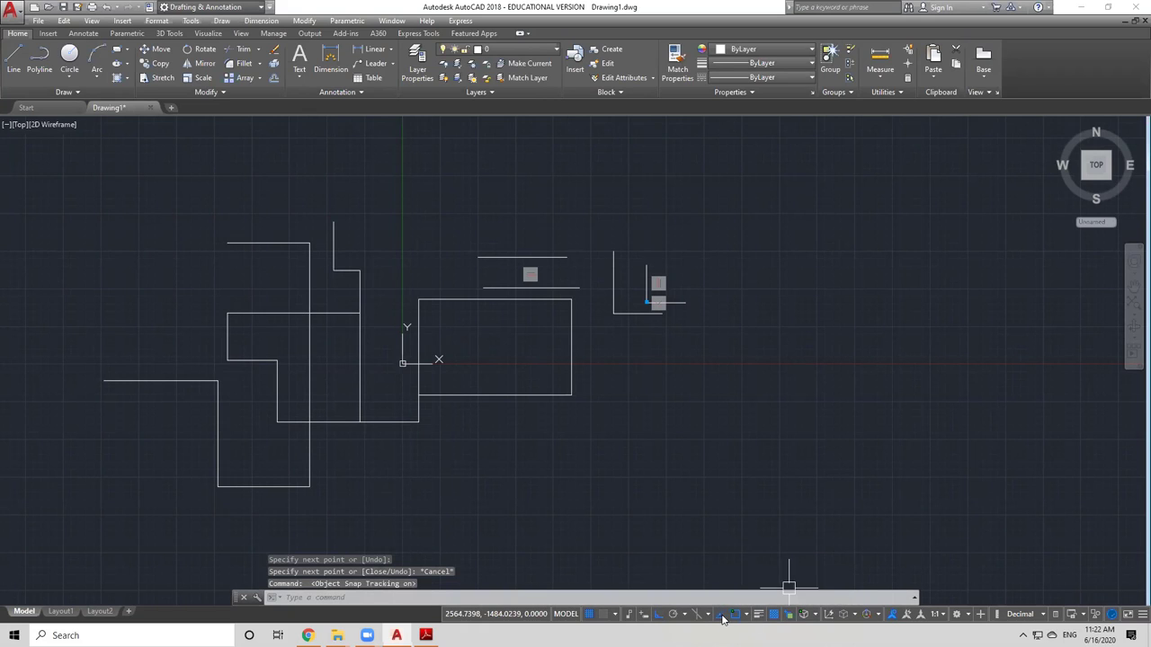
{"action": "left_click", "coordinate": [12, 64]}
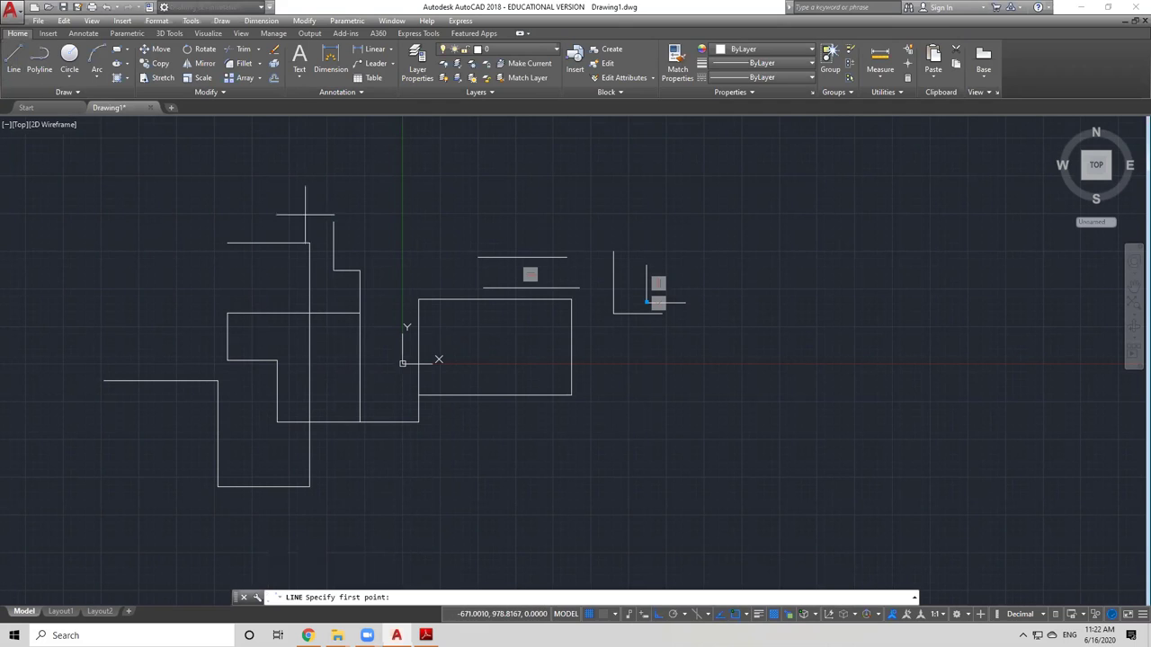
{"action": "left_click", "coordinate": [333, 221]}
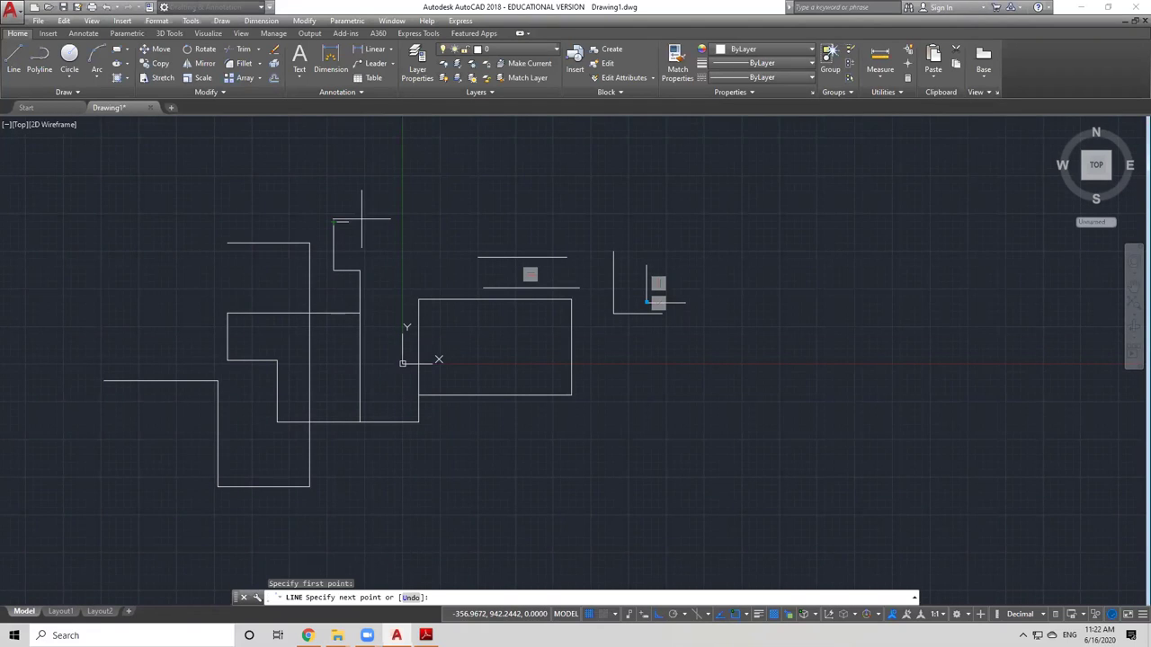
{"action": "left_click", "coordinate": [478, 221]}
{"action": "key", "text": "Escape"}
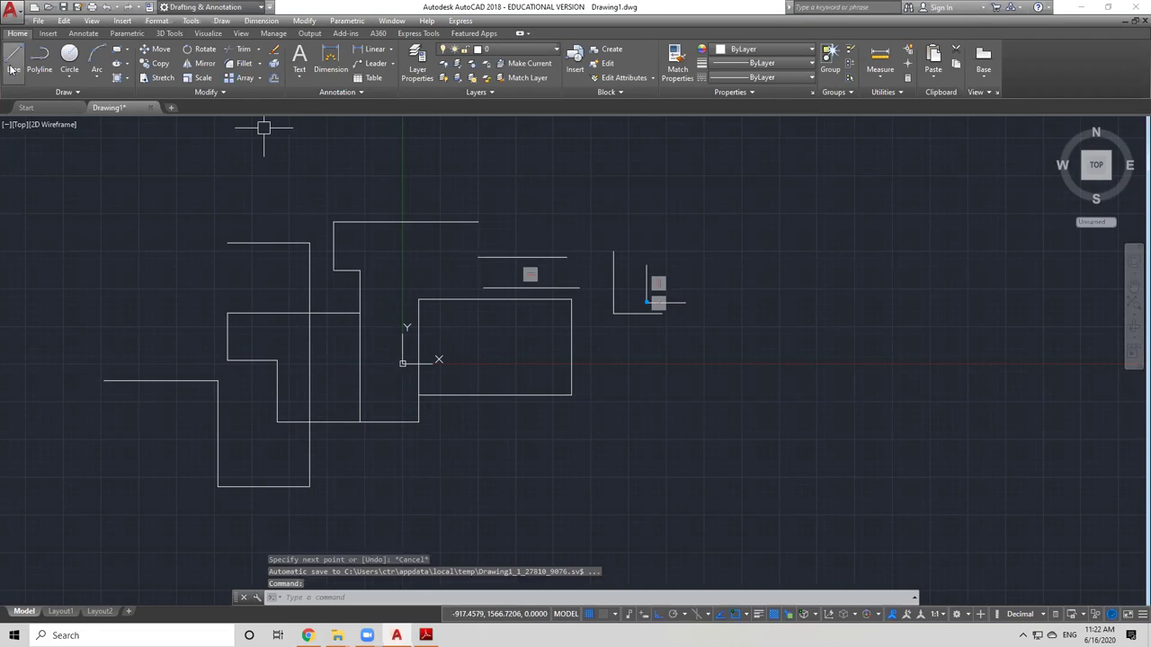
Step: Draw a short vertical line from that line's right end down to the upper line
{"action": "left_click", "coordinate": [12, 65]}
{"action": "left_click", "coordinate": [477, 222]}
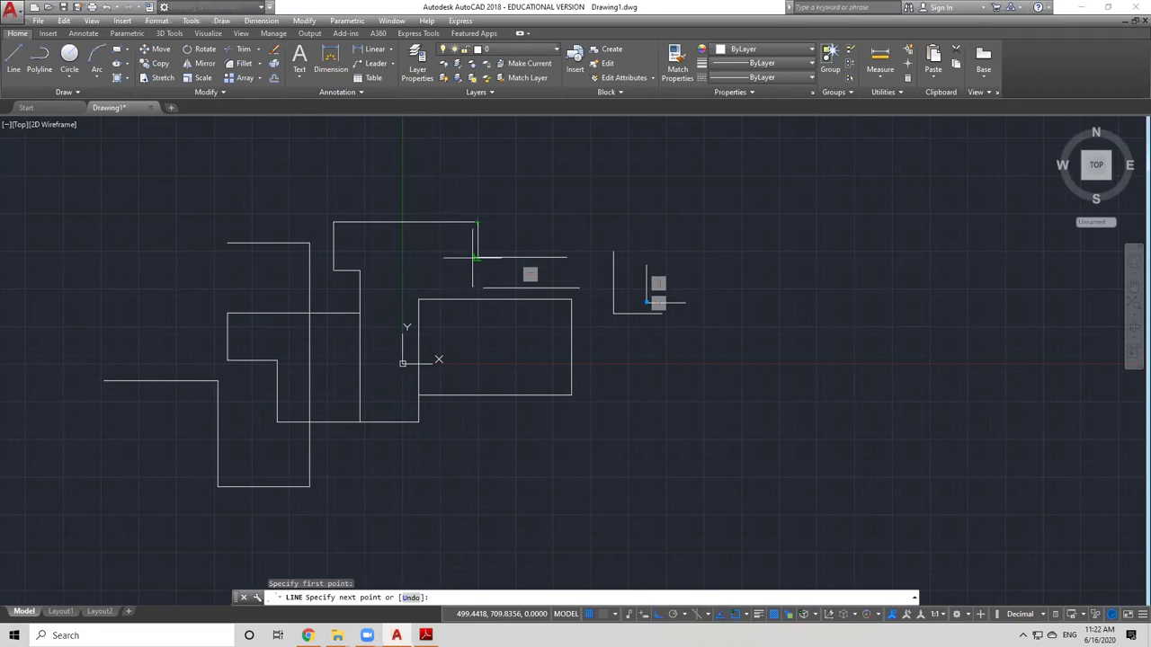
{"action": "left_click", "coordinate": [478, 257]}
{"action": "key", "text": "Escape"}
{"action": "key", "text": "Escape"}
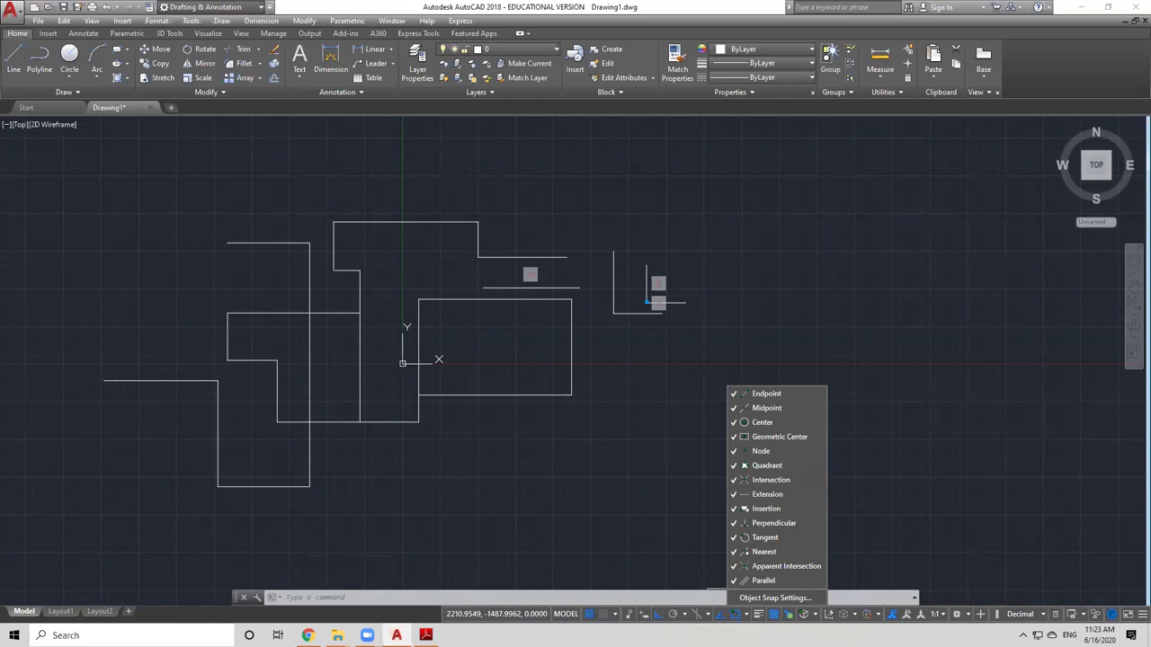
Step: Turn off the Extension object snap and close the snap mode list
{"action": "left_click", "coordinate": [733, 497]}
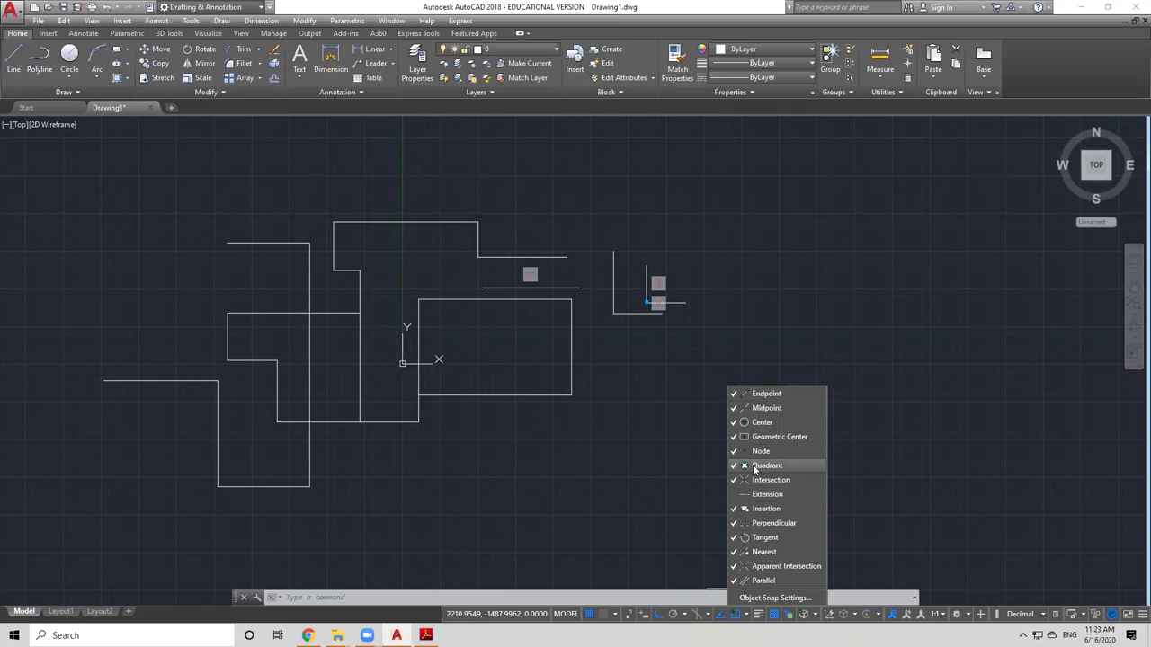
{"action": "left_click", "coordinate": [880, 442]}
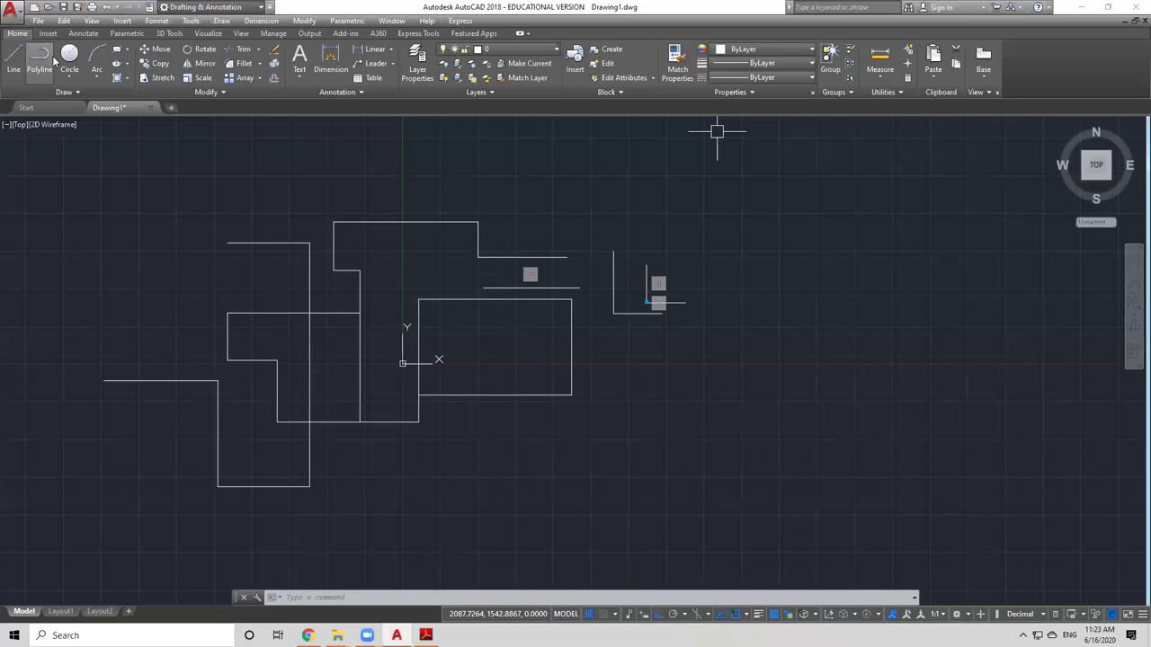
{"action": "left_click", "coordinate": [69, 59]}
Step: Draw a circle to the right of the rectangle
{"action": "left_click", "coordinate": [745, 379]}
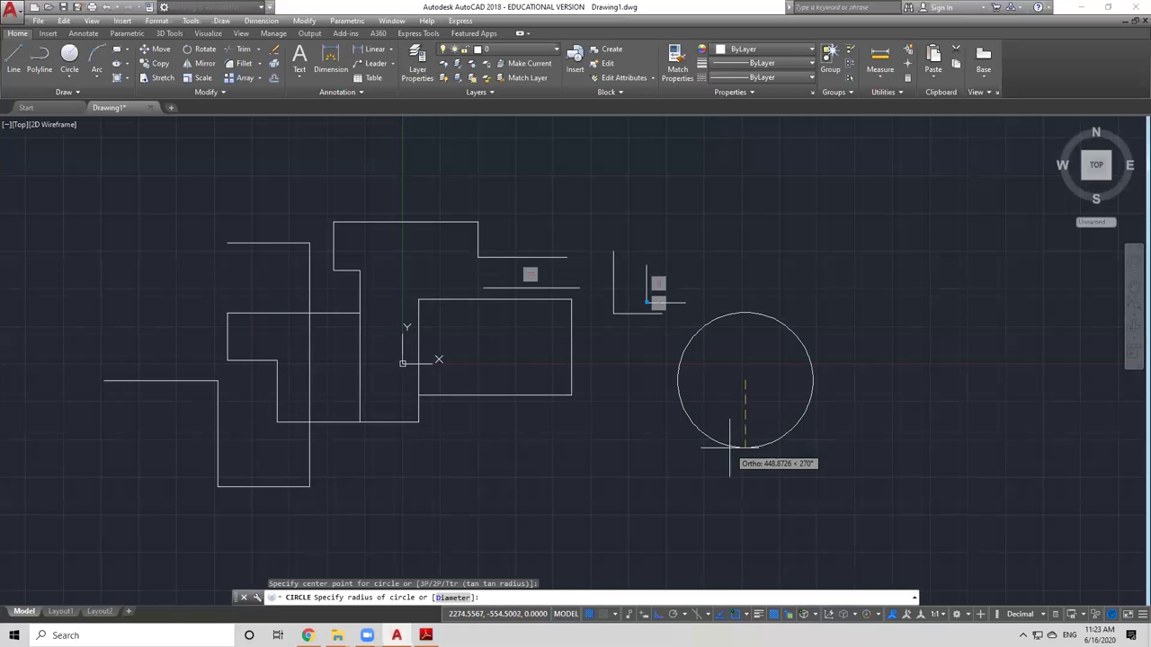
{"action": "left_click", "coordinate": [729, 447]}
{"action": "key", "text": "Escape"}
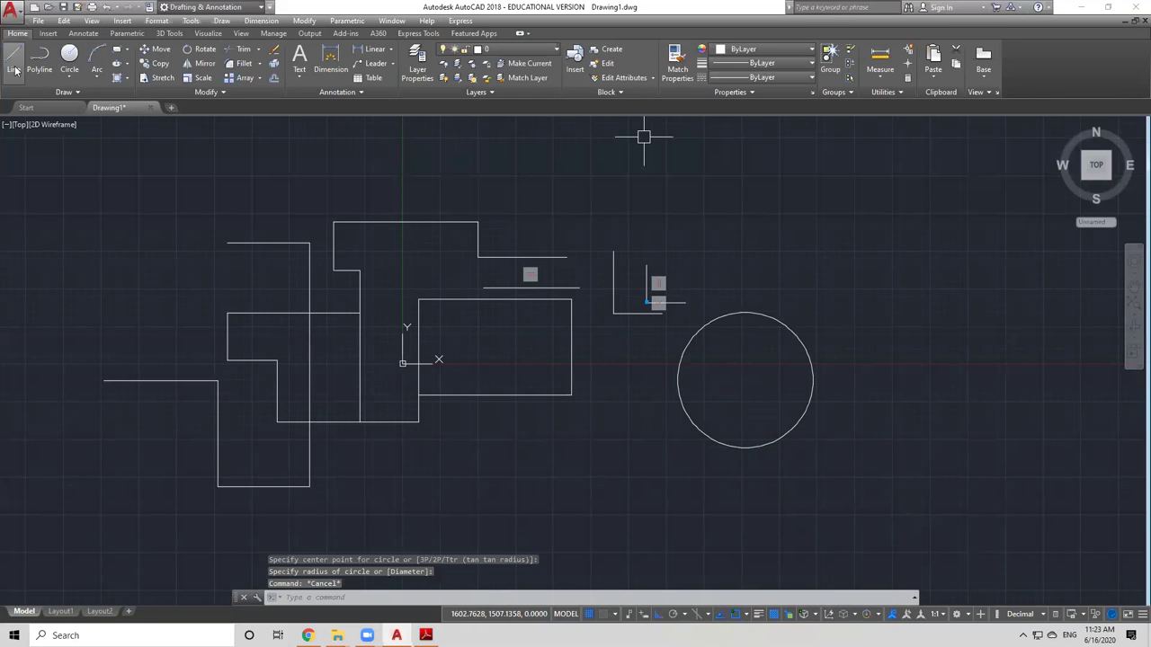
Step: Restart the Line command and bring up the object snap mode list
{"action": "left_click", "coordinate": [14, 64]}
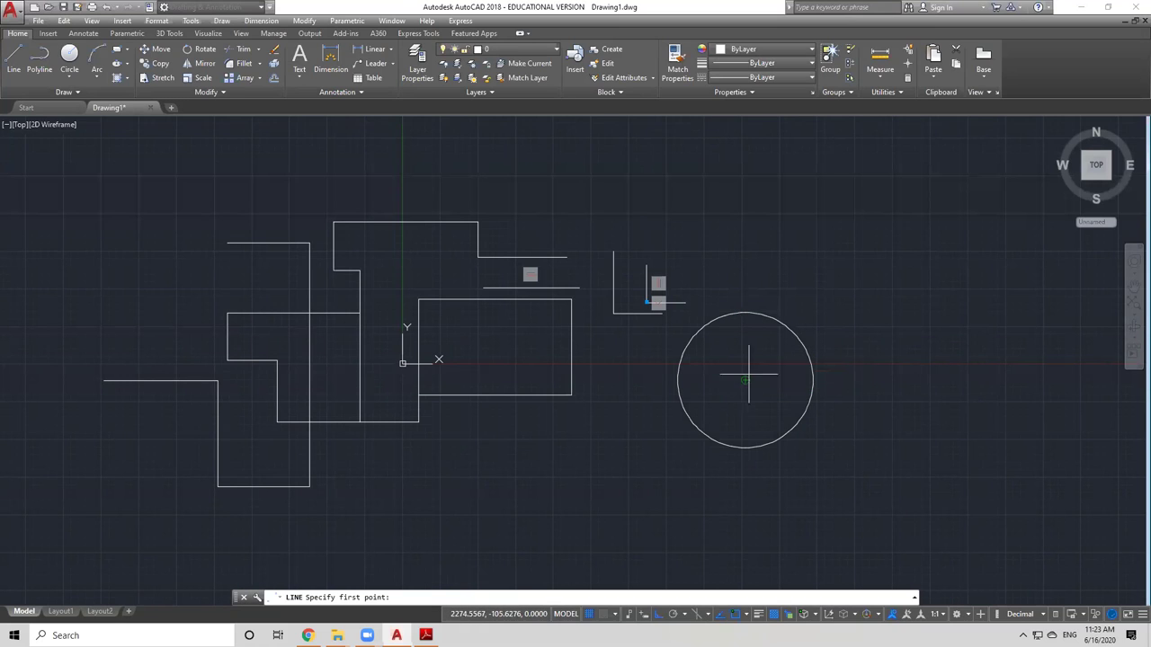
{"action": "key", "text": "Escape"}
{"action": "key", "text": "space"}
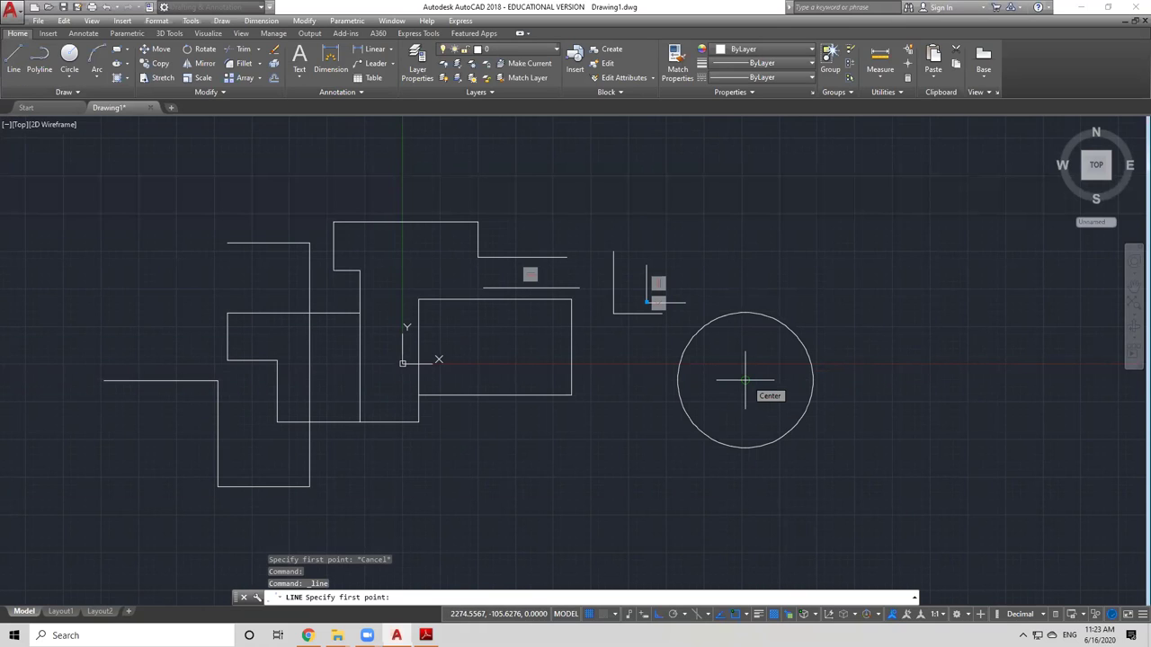
{"action": "left_click", "coordinate": [746, 615]}
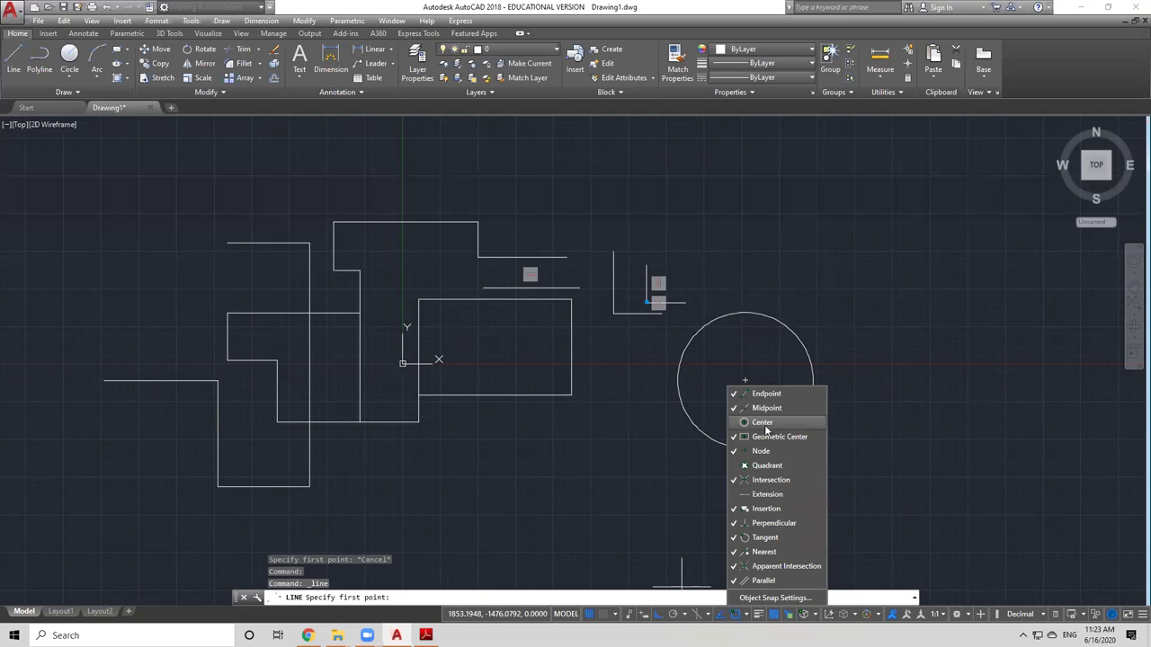
{"action": "key", "text": "Escape"}
{"action": "key", "text": "Escape"}
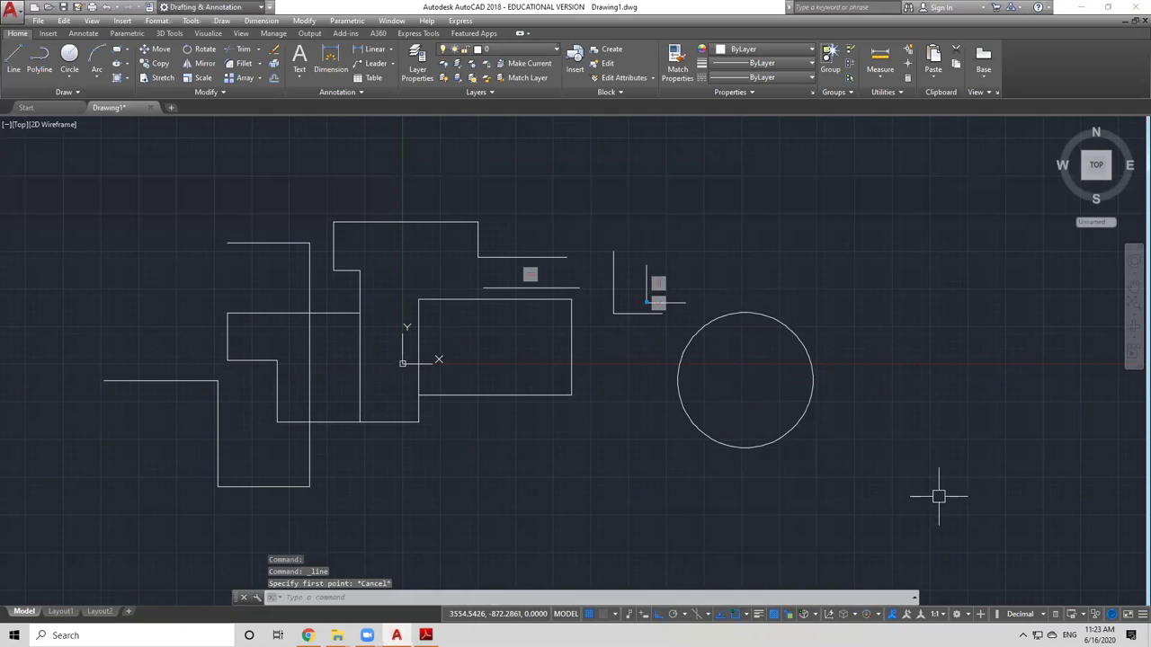
{"action": "left_click", "coordinate": [15, 65]}
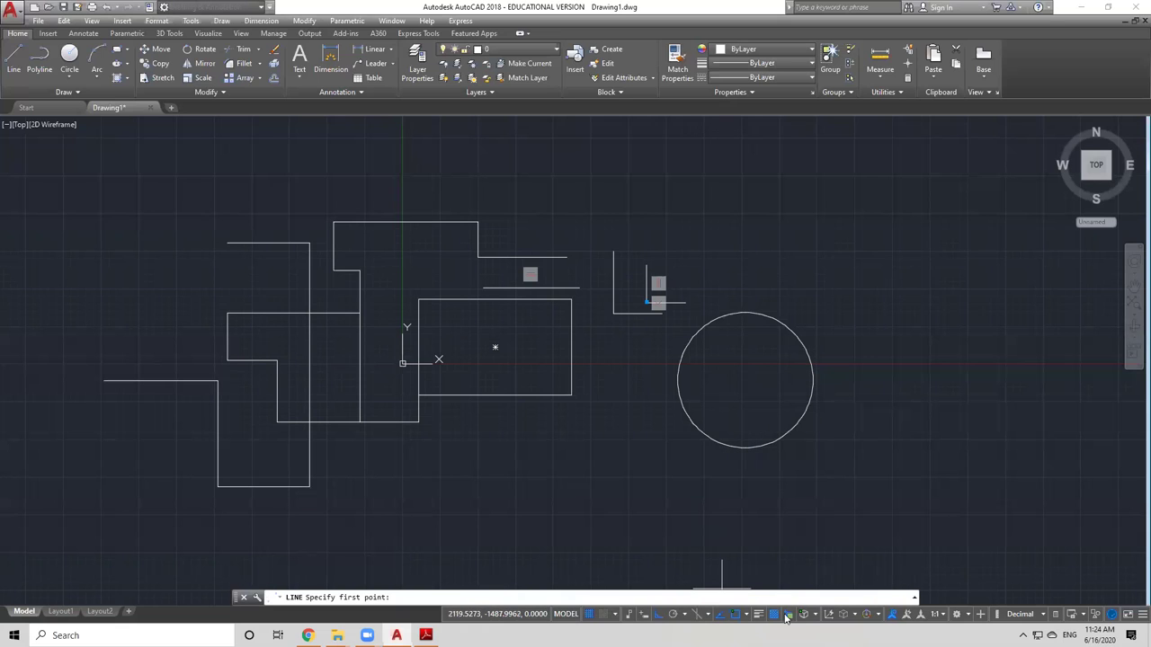
{"action": "left_click", "coordinate": [747, 615]}
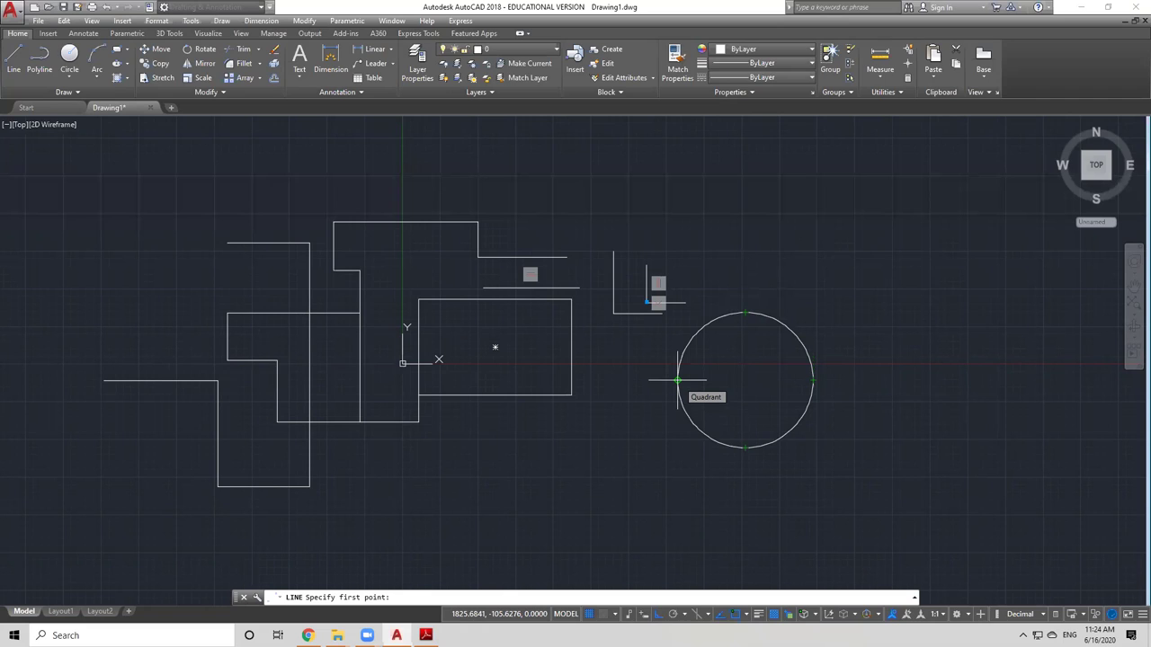
{"action": "left_click", "coordinate": [748, 615]}
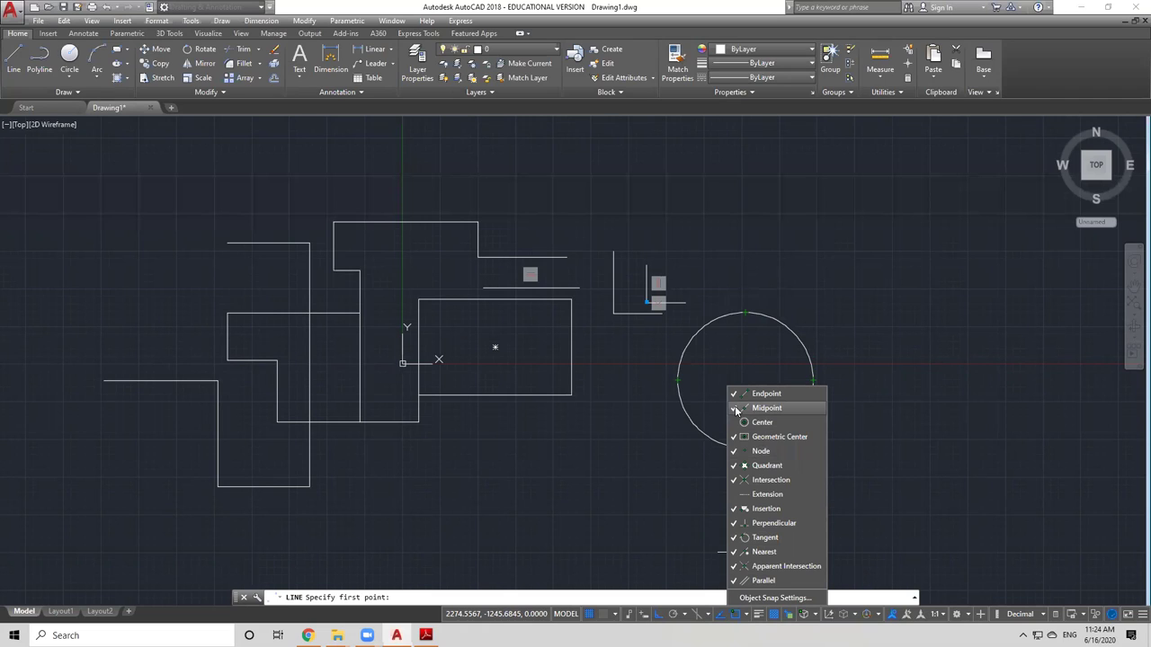
Step: Enable Midpoint object snap and test it on the rectangle's edges
{"action": "left_click", "coordinate": [95, 188]}
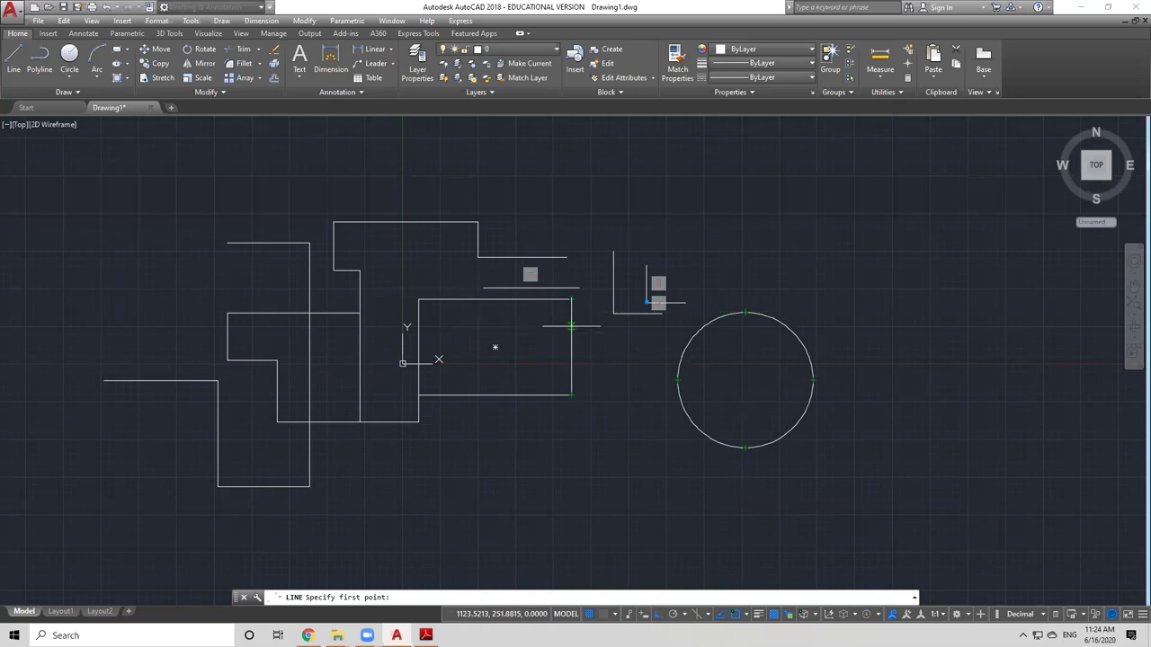
{"action": "left_click", "coordinate": [745, 614]}
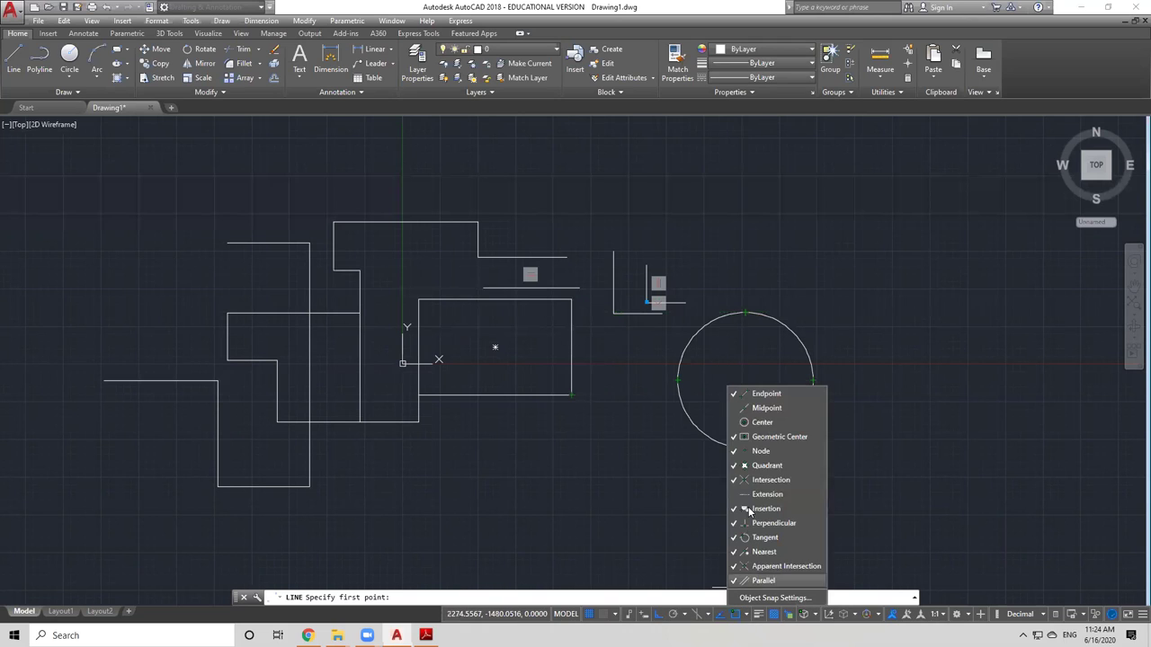
{"action": "left_click", "coordinate": [757, 407]}
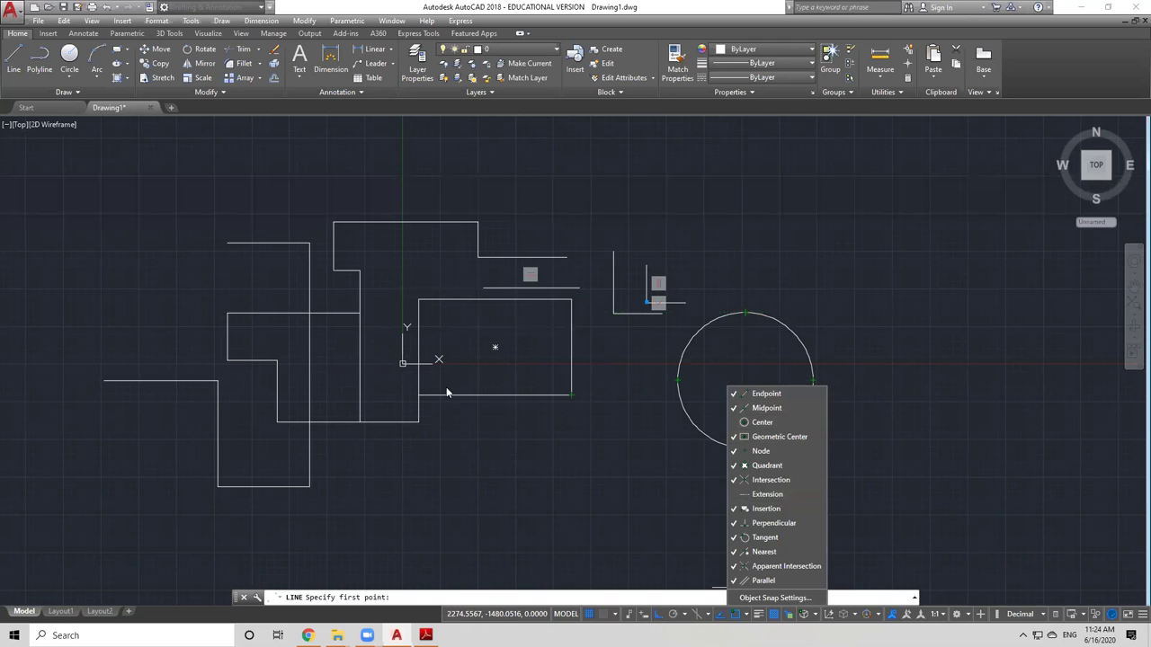
{"action": "left_click", "coordinate": [544, 506]}
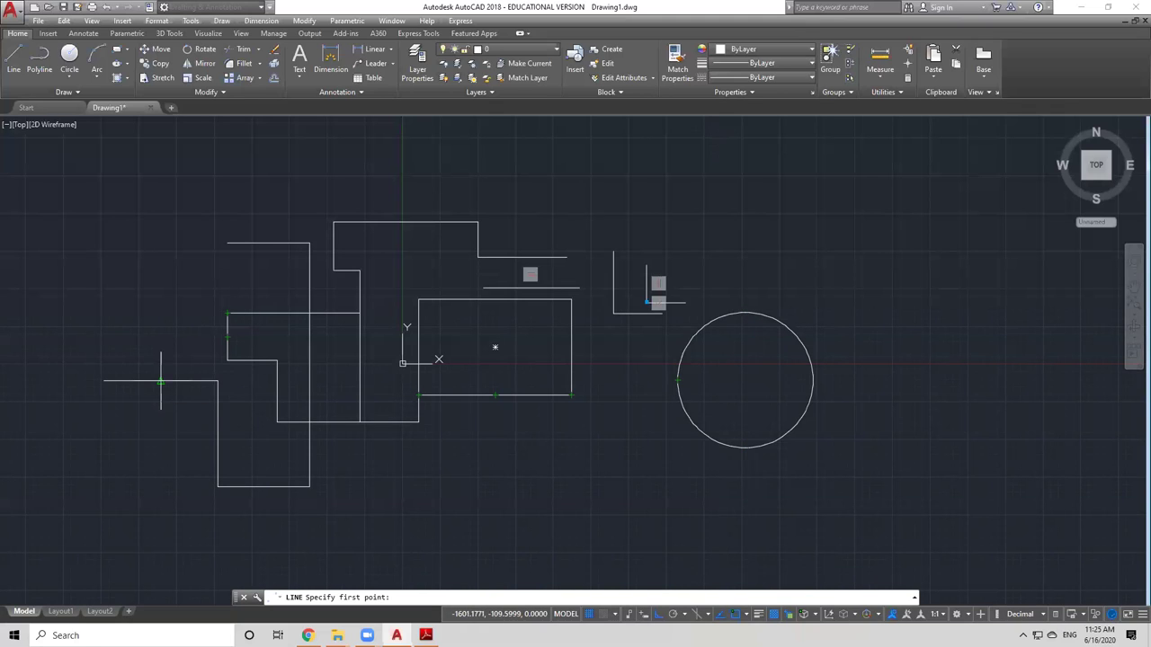
{"action": "left_click", "coordinate": [746, 617]}
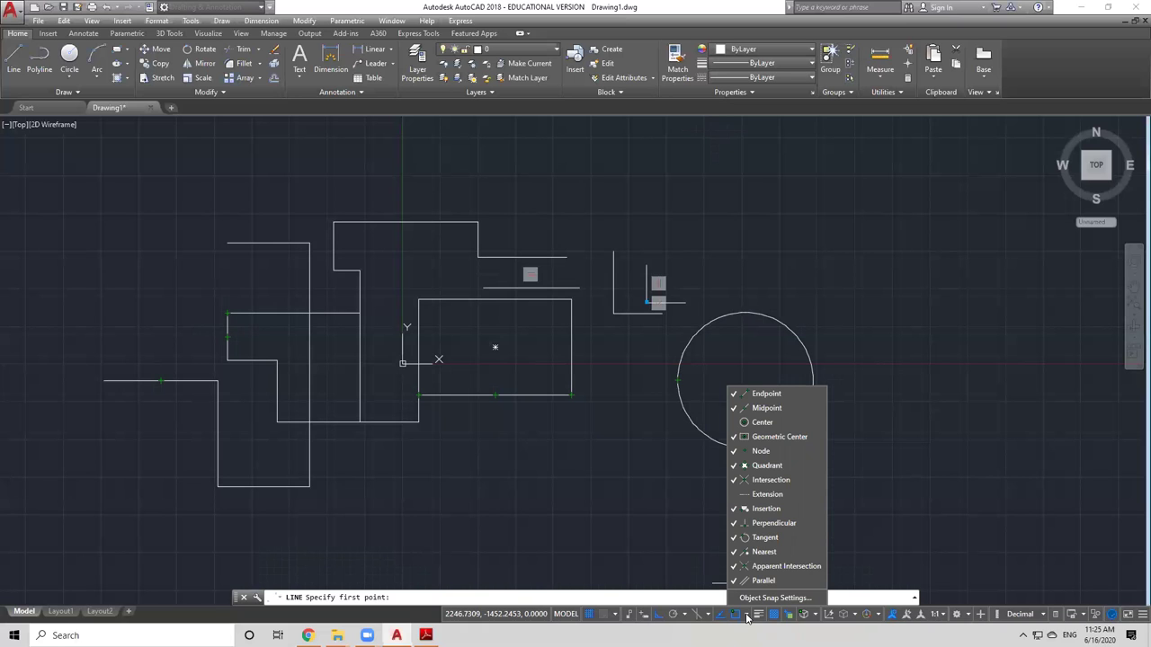
Step: Enable all object snap modes in Object Snap Settings, cancel the pending line, and select the circle
{"action": "left_click", "coordinate": [773, 598]}
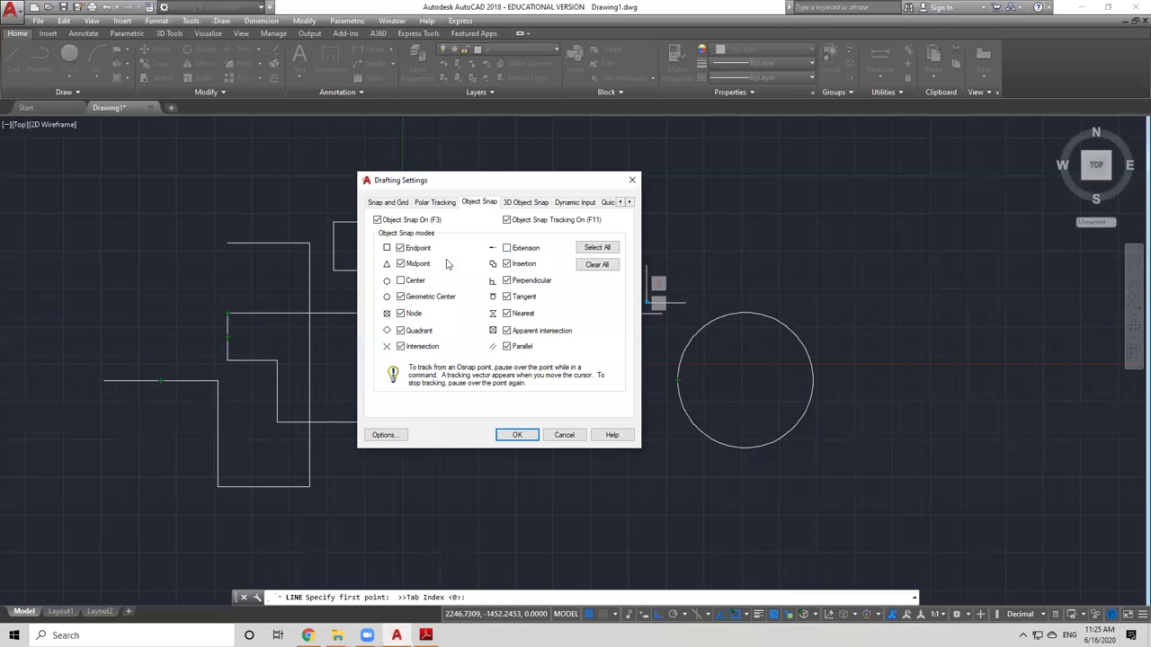
{"action": "left_click", "coordinate": [590, 250]}
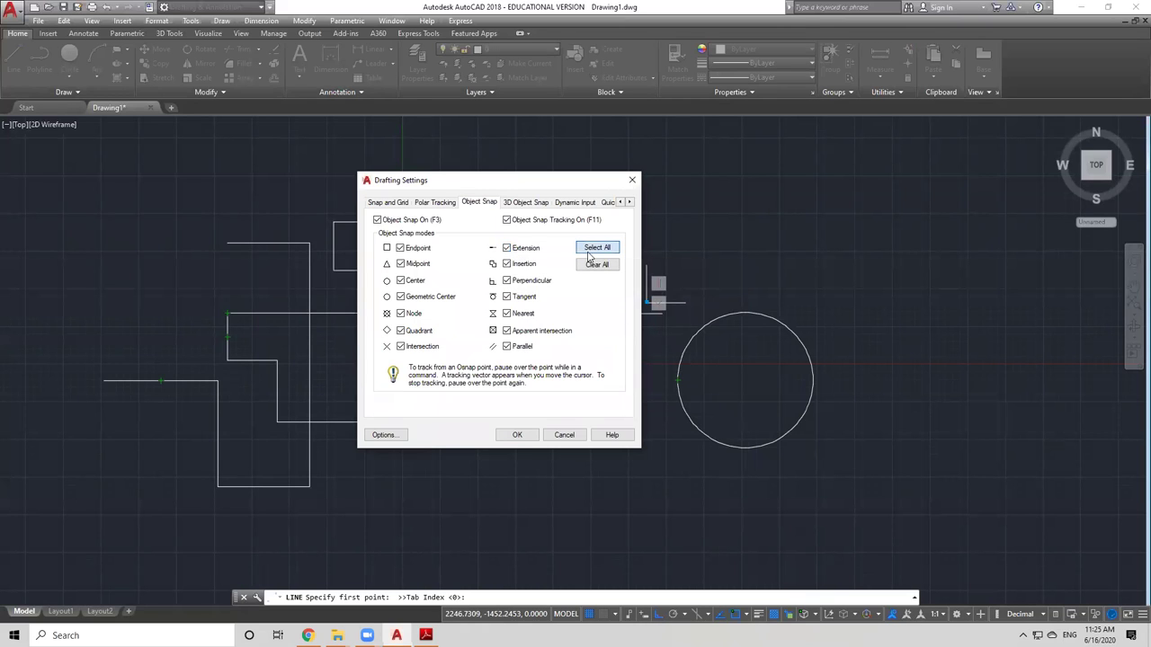
{"action": "left_click", "coordinate": [517, 434]}
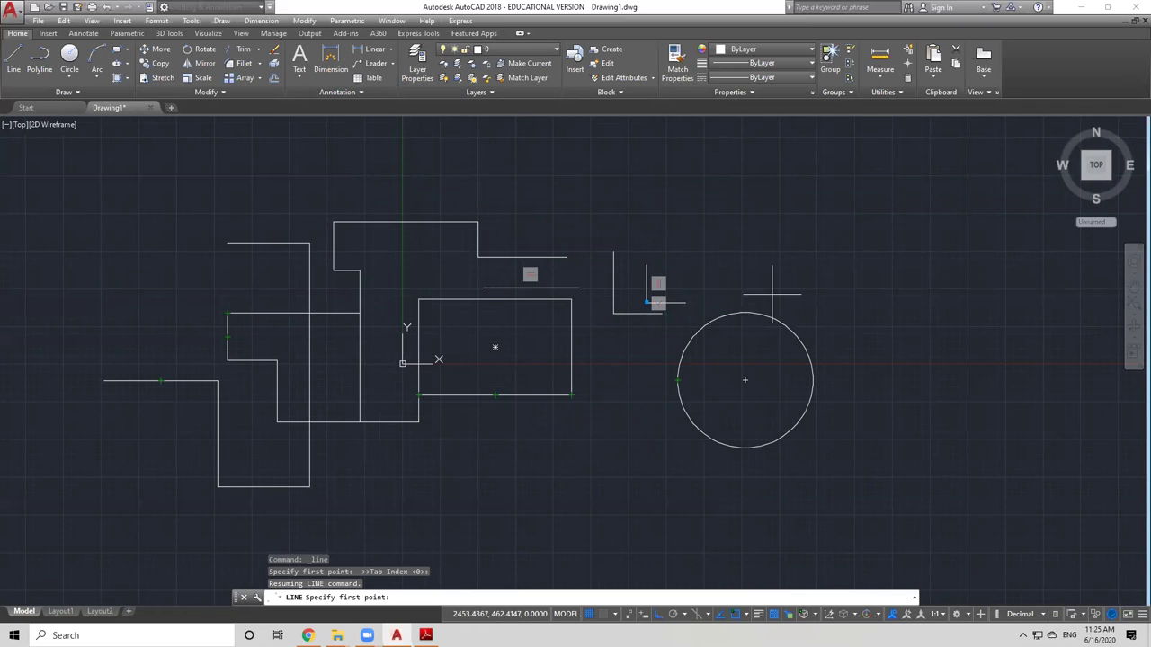
{"action": "key", "text": "Escape"}
{"action": "key", "text": "Escape"}
{"action": "left_click", "coordinate": [744, 312]}
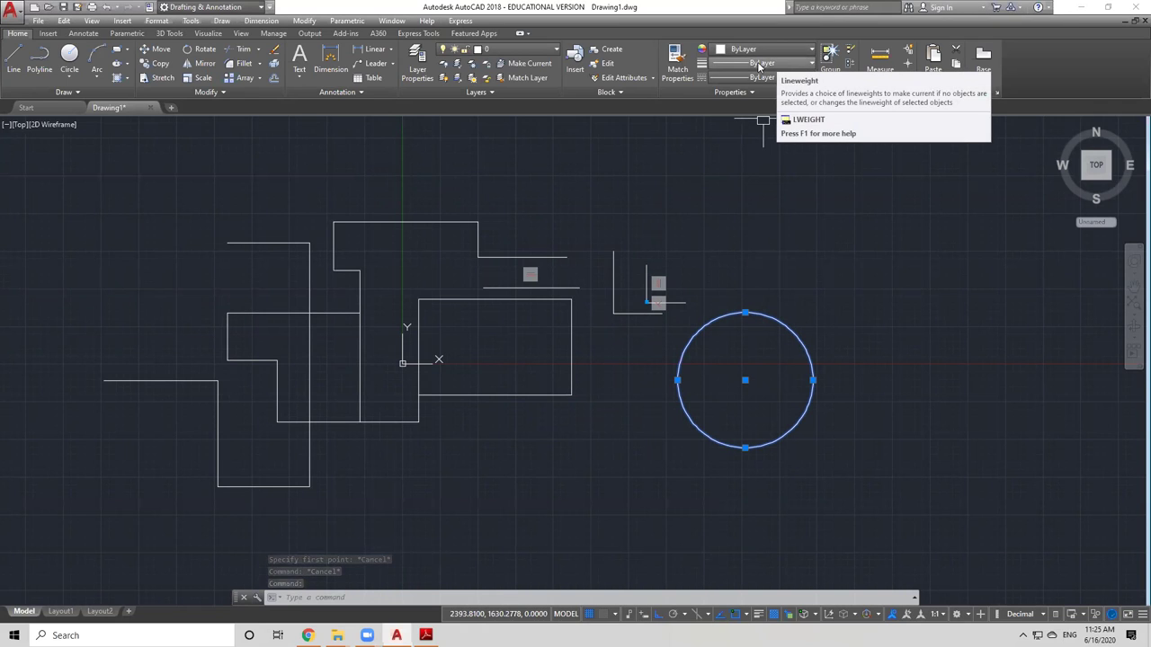
Step: Give the circle a 0.50 mm lineweight and turn on lineweight display
{"action": "left_click", "coordinate": [757, 62]}
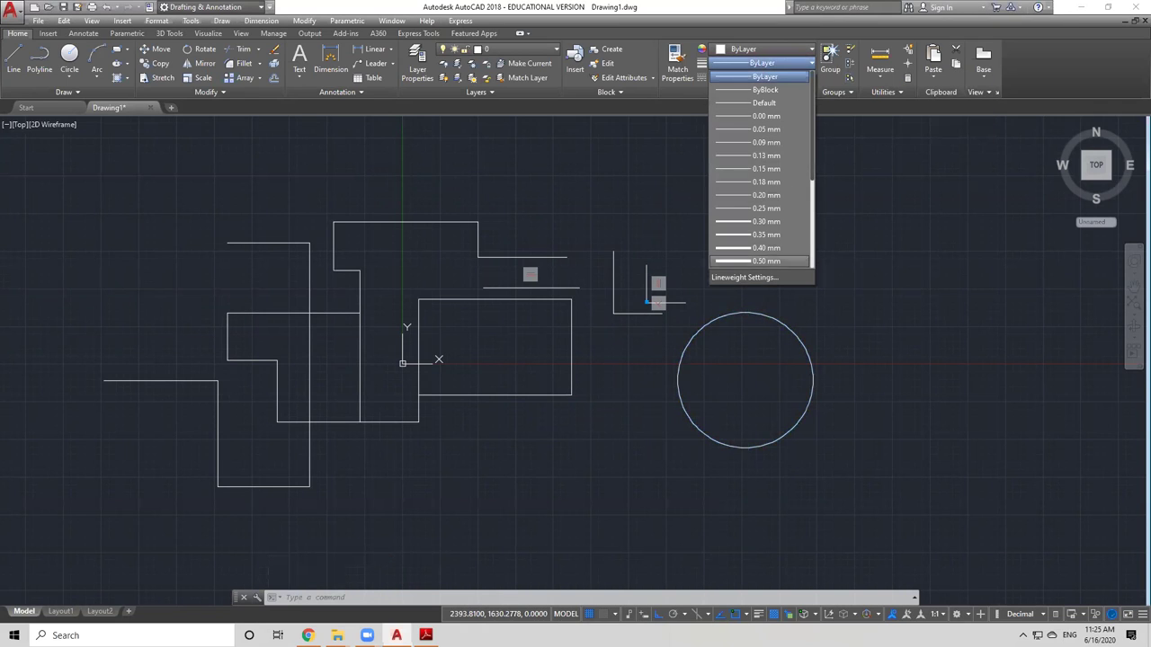
{"action": "left_click", "coordinate": [766, 261]}
{"action": "key", "text": "Escape"}
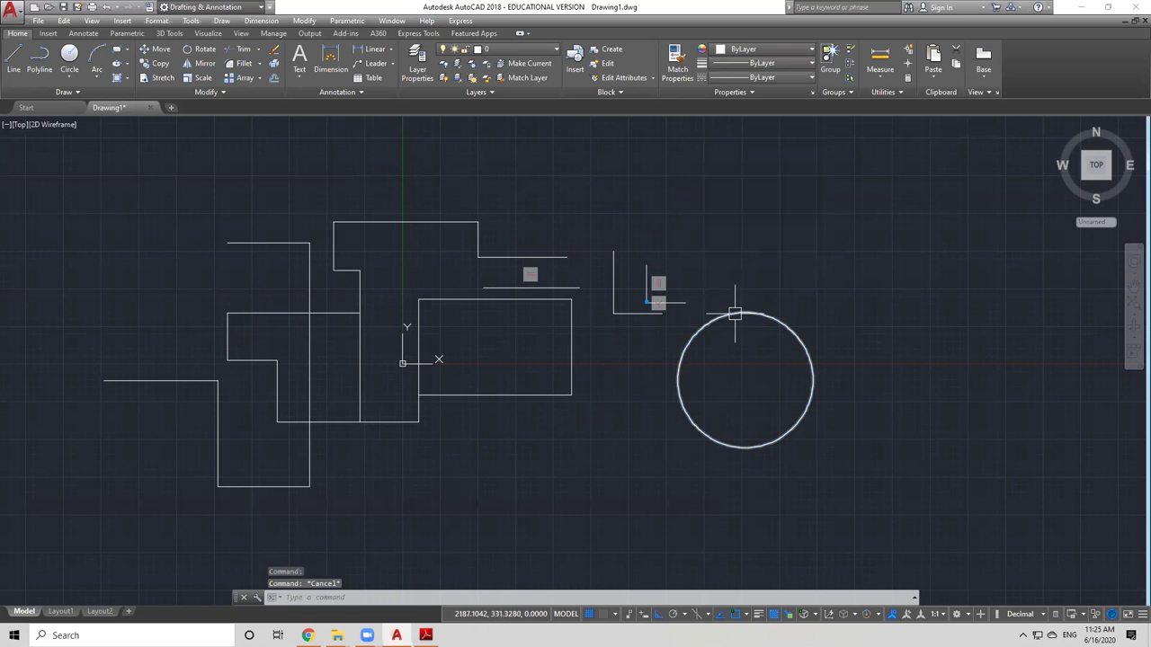
{"action": "left_click", "coordinate": [758, 614]}
{"action": "key", "text": "Escape"}
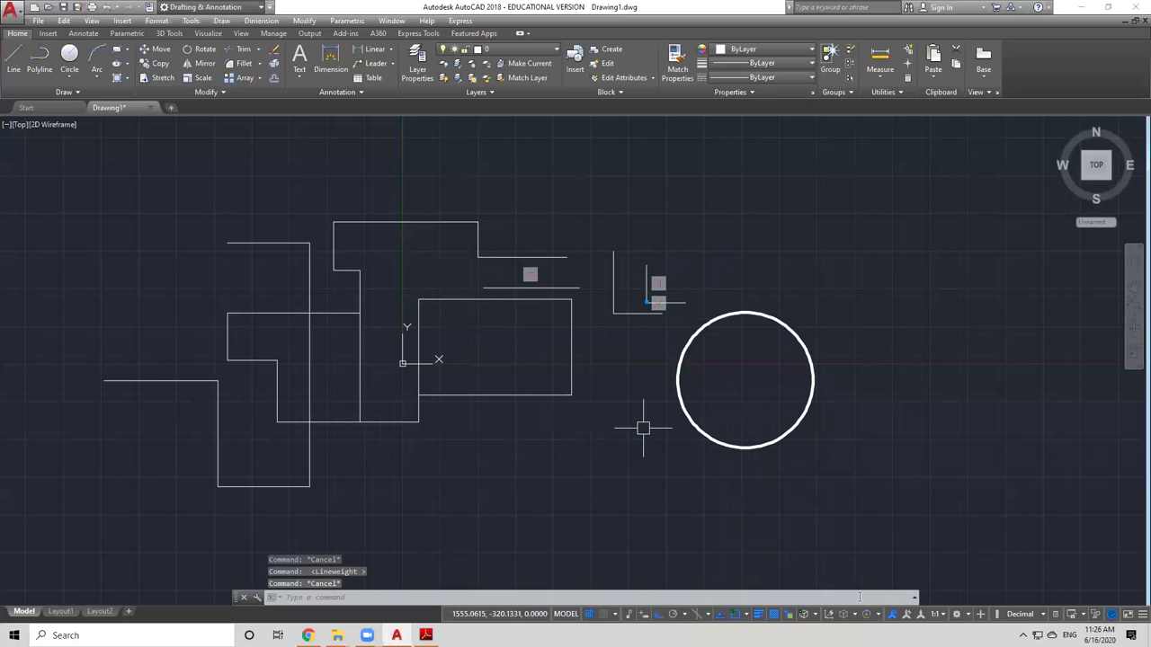
{"action": "scroll", "coordinate": [740, 316], "scroll_direction": "up", "scroll_amount": 6}
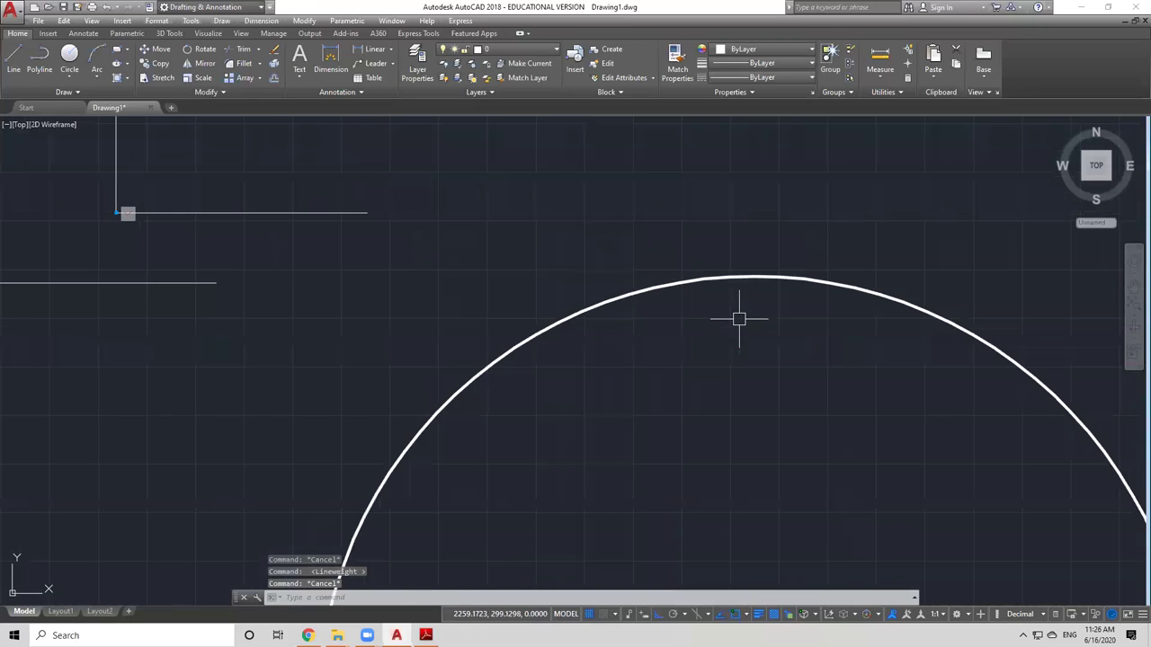
{"action": "scroll", "coordinate": [699, 283], "scroll_direction": "down", "scroll_amount": 2}
{"action": "scroll", "coordinate": [745, 282], "scroll_direction": "down", "scroll_amount": 3}
{"action": "scroll", "coordinate": [746, 282], "scroll_direction": "down", "scroll_amount": 3}
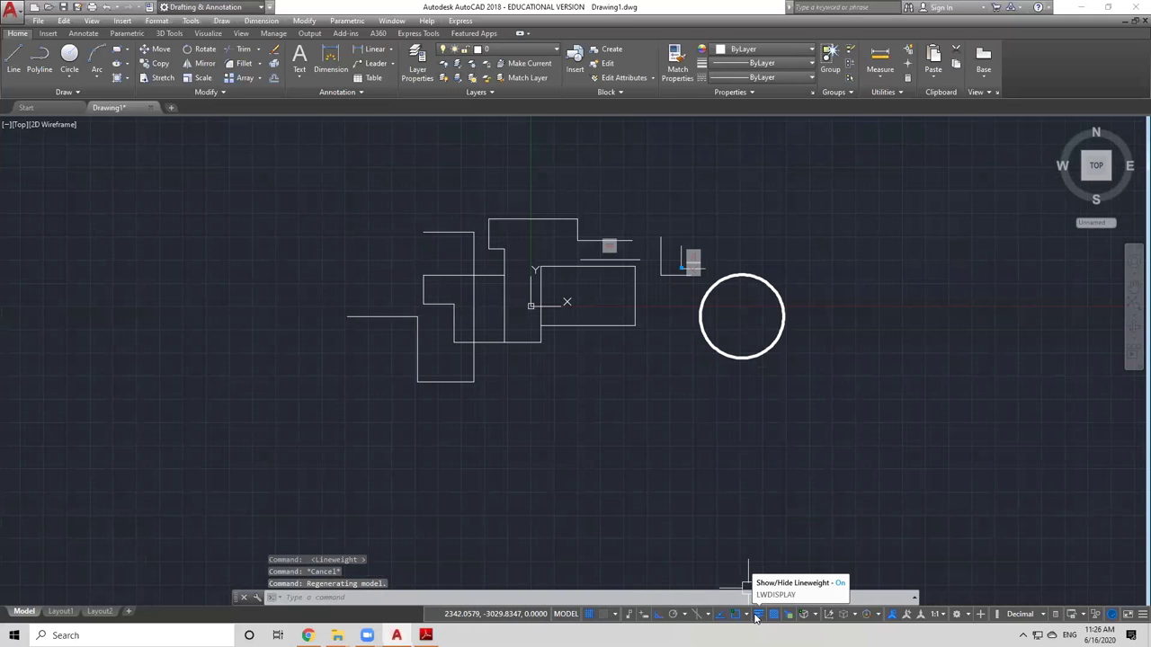
{"action": "left_click", "coordinate": [763, 63]}
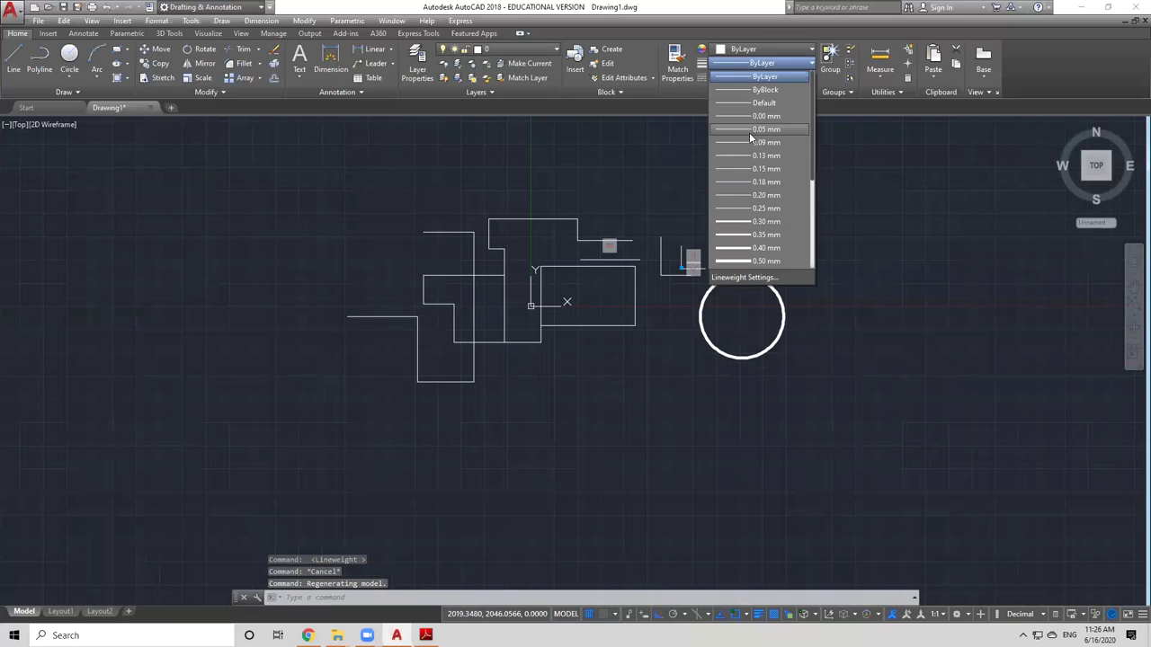
{"action": "left_click", "coordinate": [756, 248]}
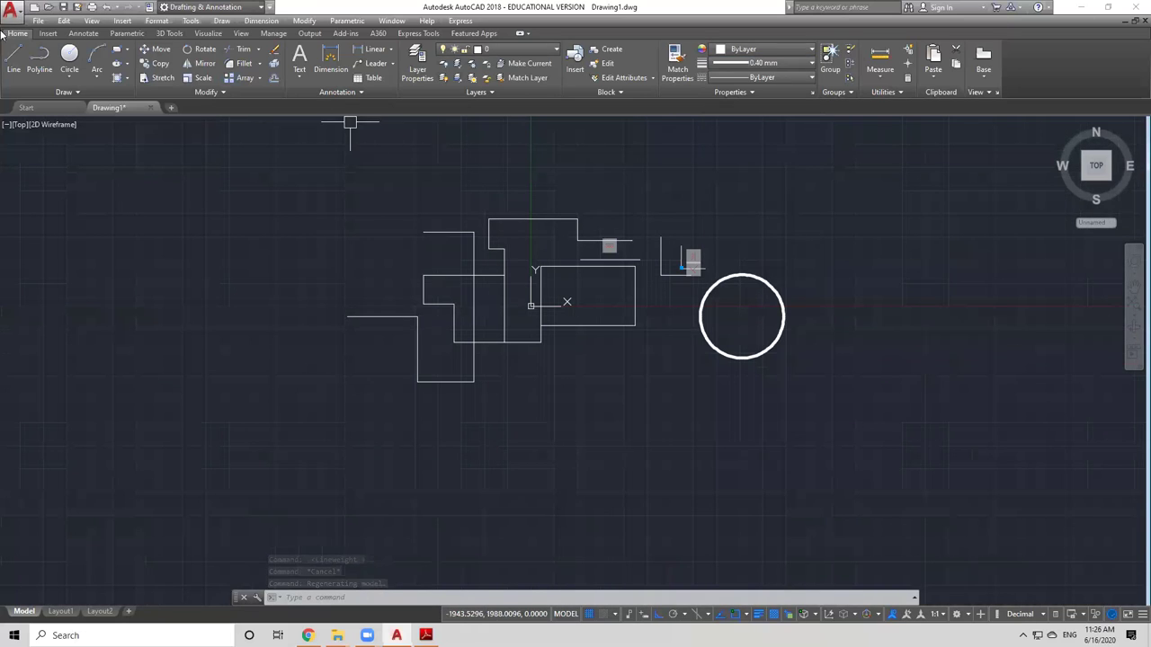
{"action": "left_click", "coordinate": [14, 59]}
{"action": "left_click", "coordinate": [230, 207]}
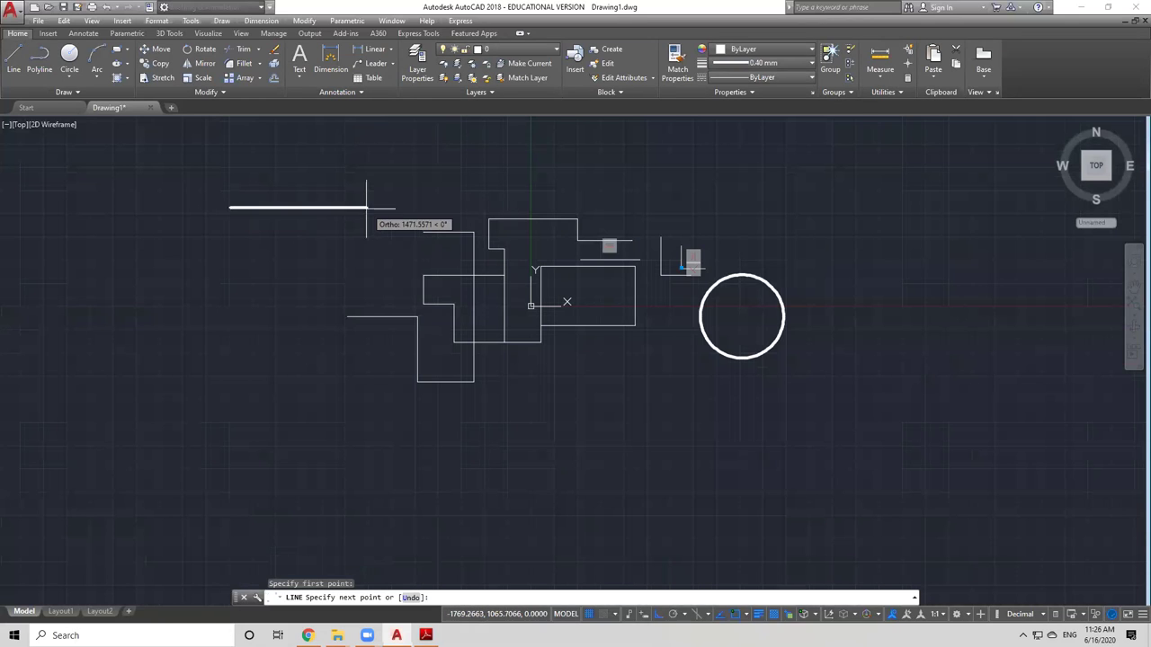
{"action": "left_click", "coordinate": [367, 207]}
{"action": "left_click", "coordinate": [366, 266]}
{"action": "left_click", "coordinate": [258, 266]}
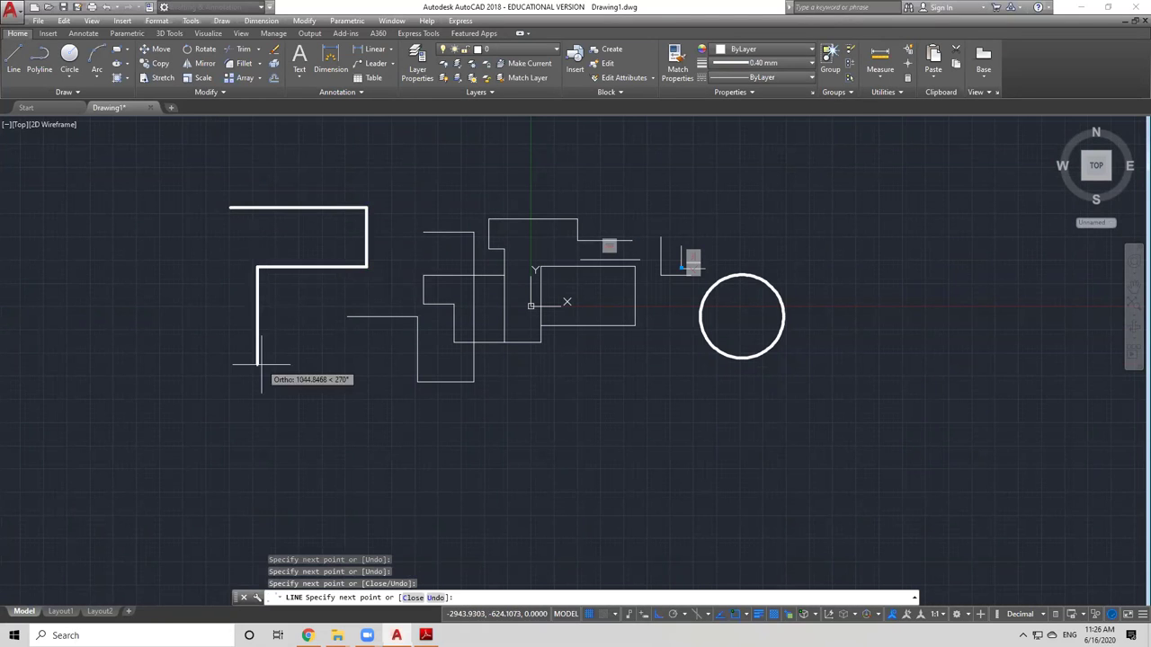
{"action": "left_click", "coordinate": [257, 363]}
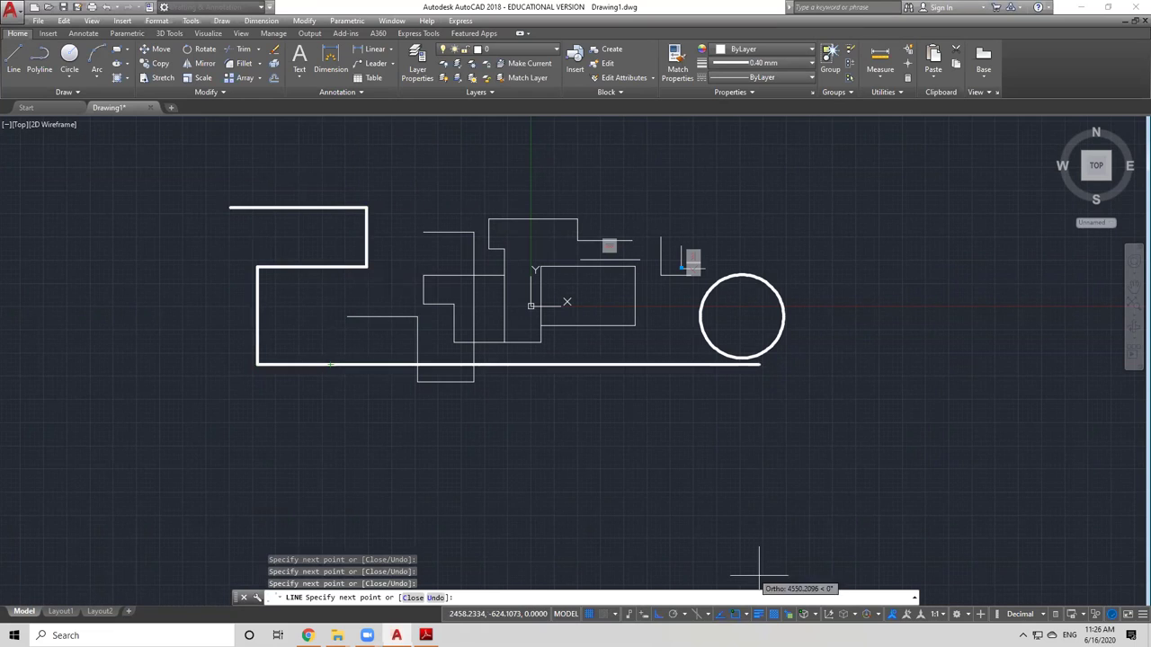
{"action": "left_click", "coordinate": [758, 615]}
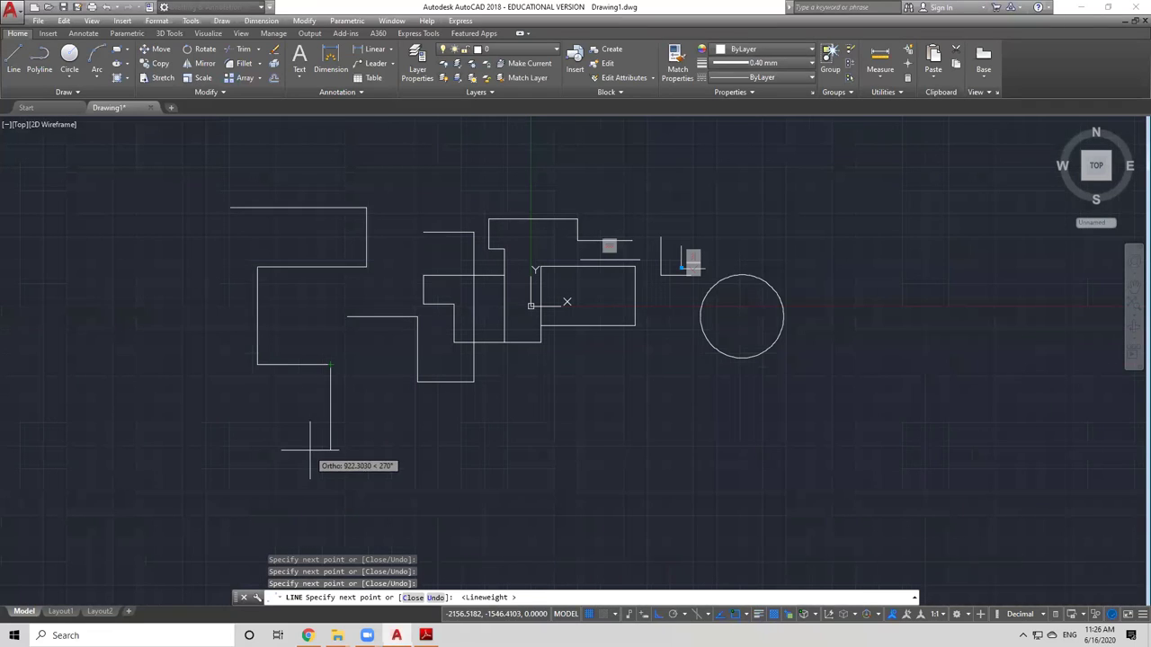
{"action": "left_click", "coordinate": [760, 615]}
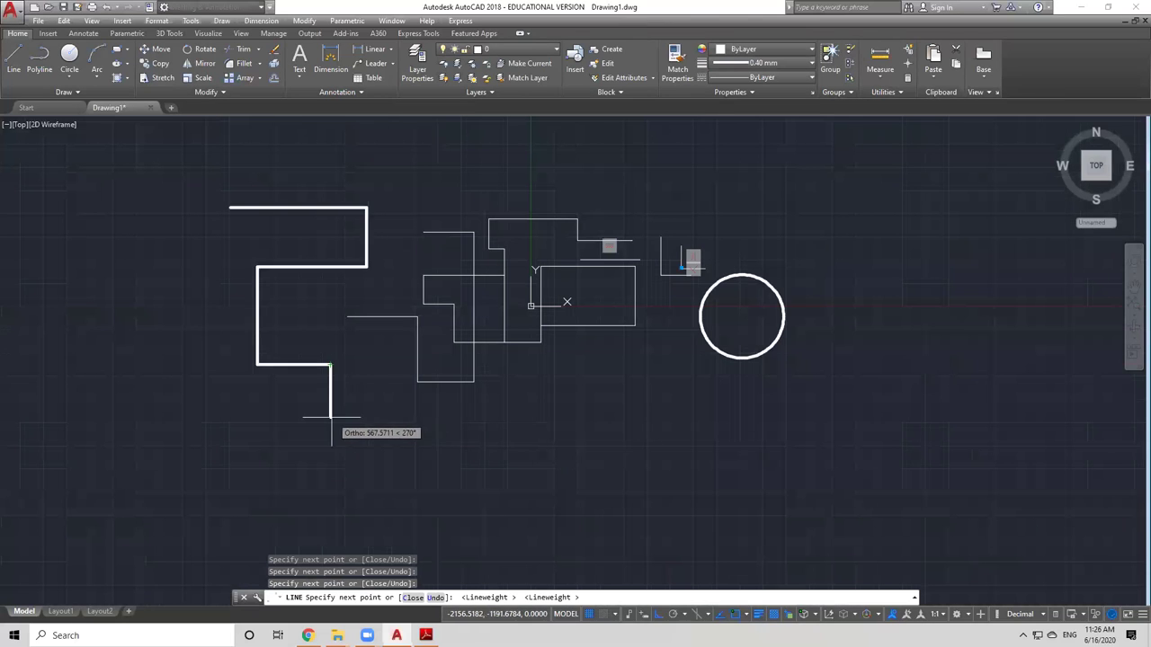
{"action": "key", "text": "Escape"}
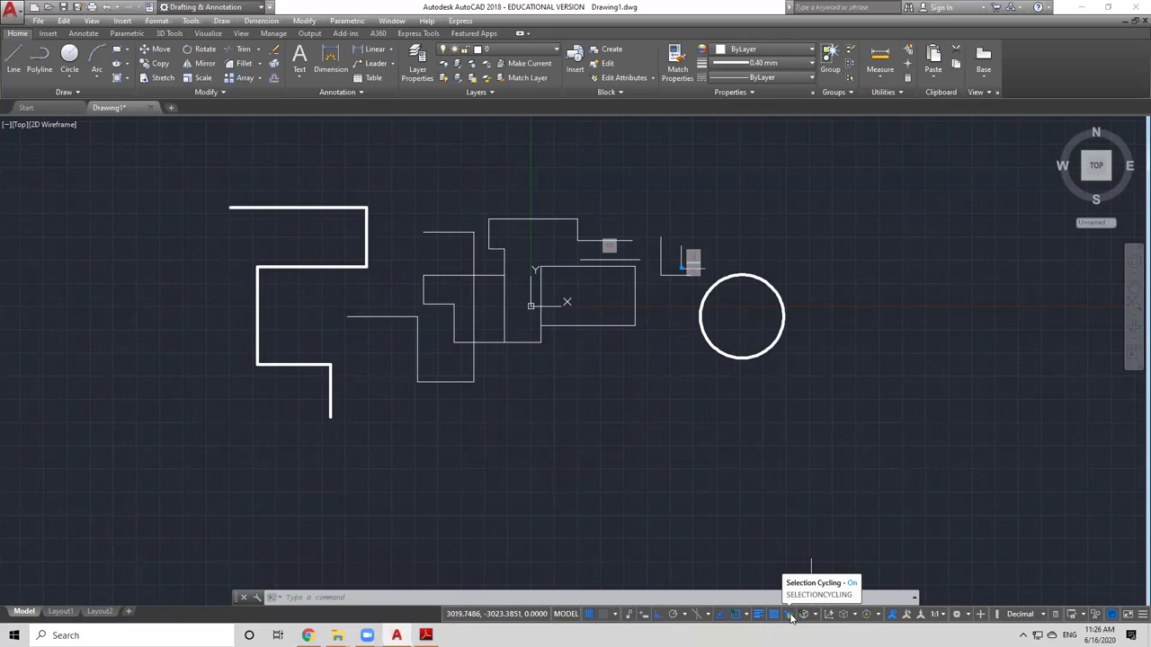
{"action": "scroll", "coordinate": [522, 253], "scroll_direction": "up", "scroll_amount": 2}
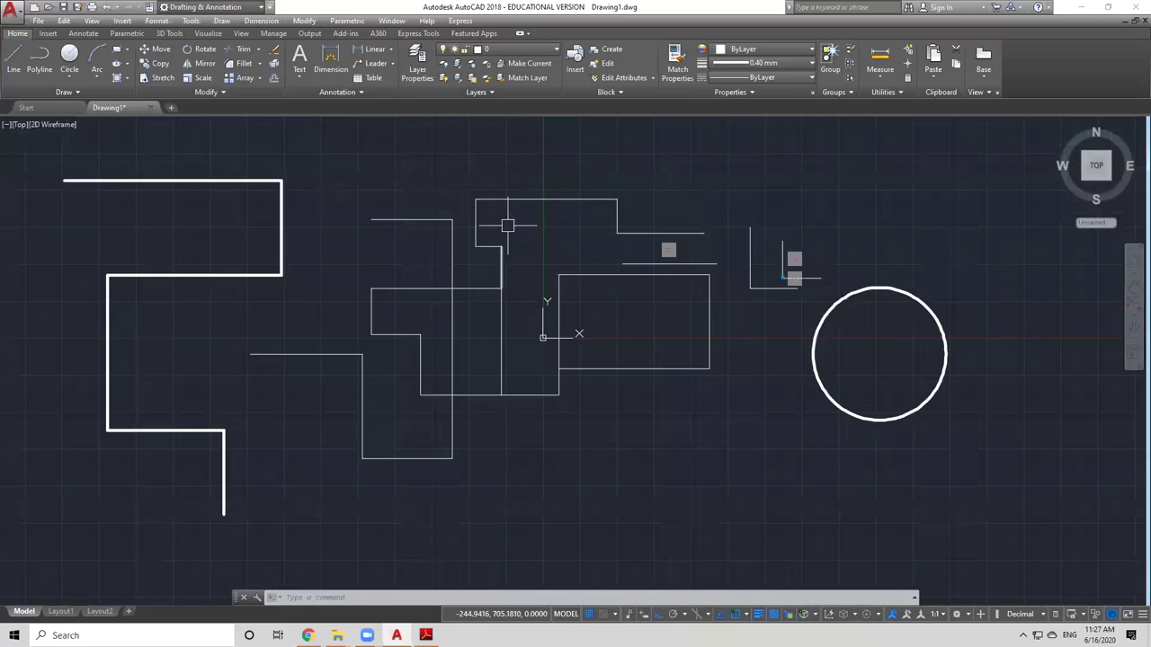
{"action": "scroll", "coordinate": [526, 245], "scroll_direction": "down", "scroll_amount": 2}
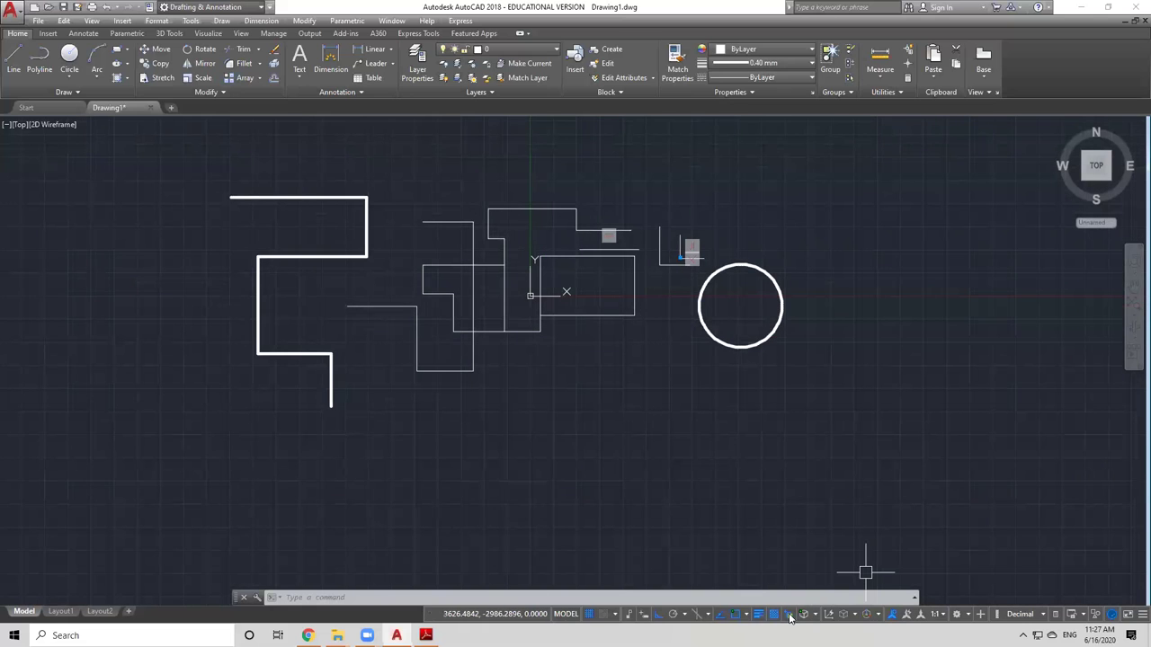
{"action": "scroll", "coordinate": [424, 191], "scroll_direction": "up", "scroll_amount": 4}
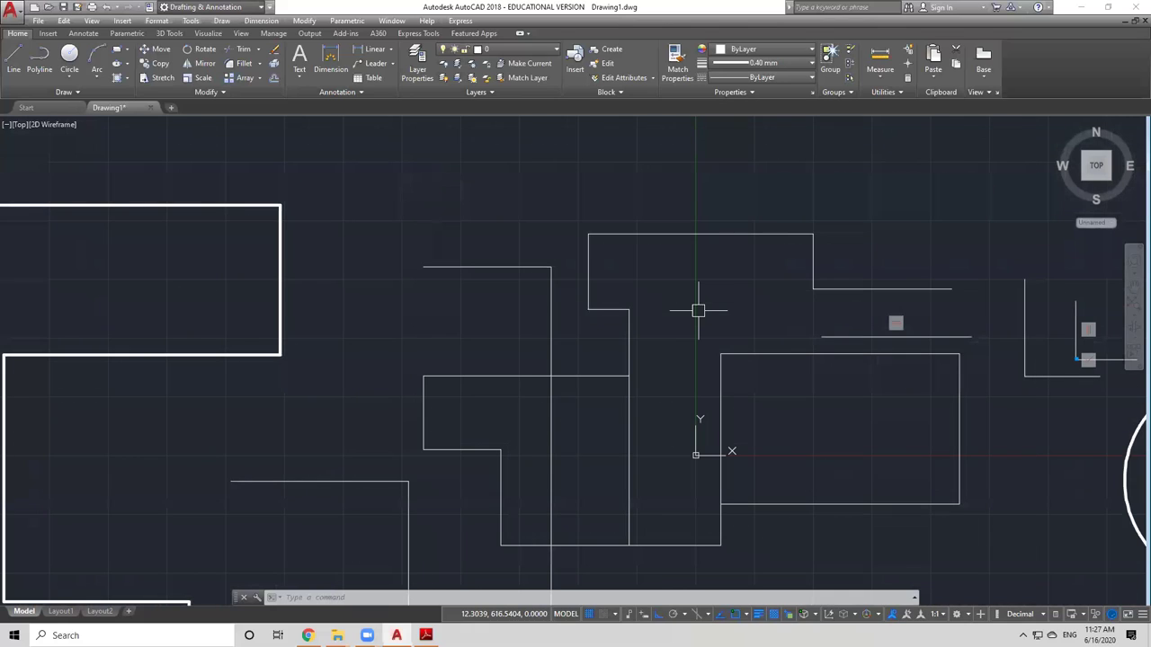
{"action": "left_click", "coordinate": [14, 63]}
{"action": "left_click", "coordinate": [278, 243]}
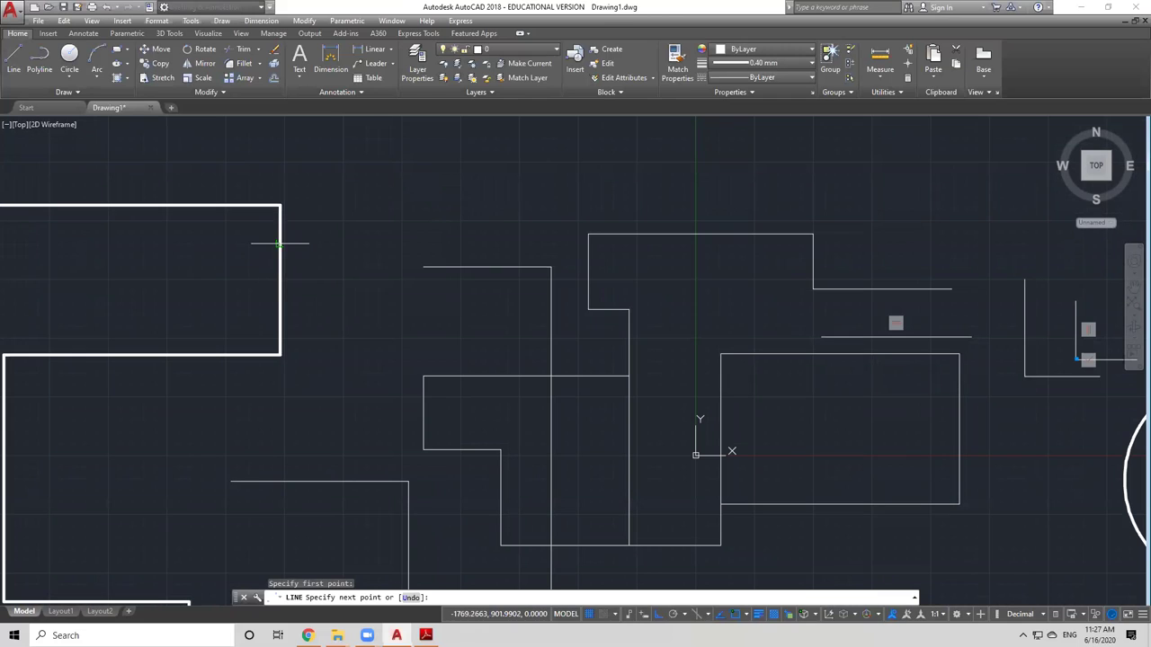
{"action": "left_click", "coordinate": [281, 328]}
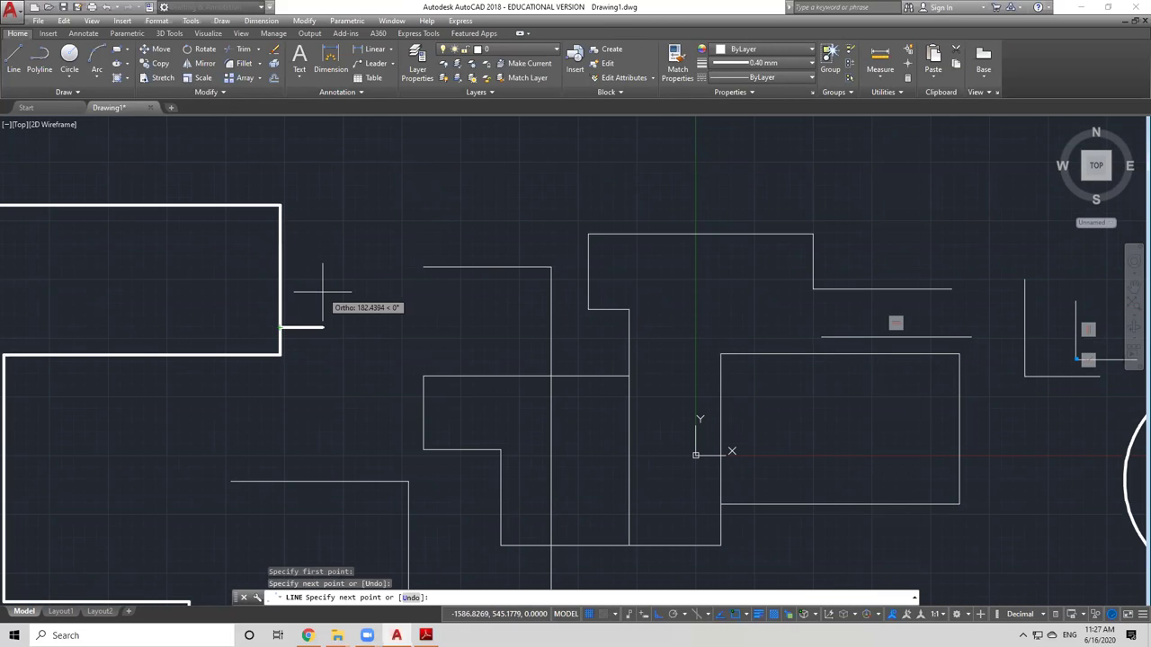
{"action": "key", "text": "Escape"}
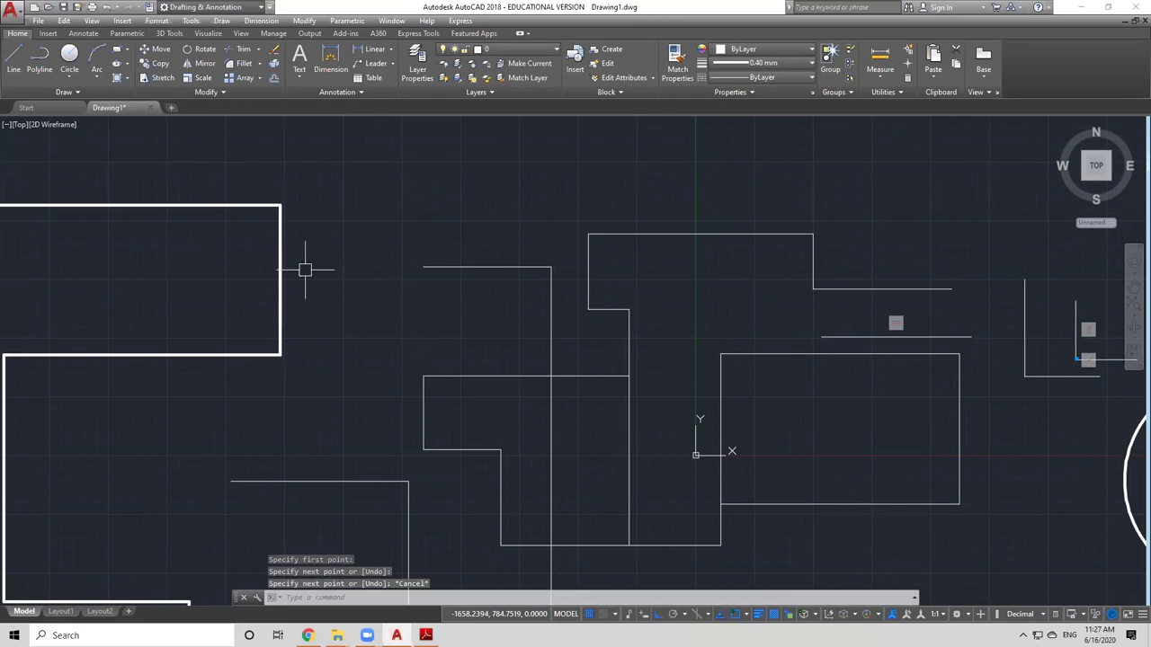
{"action": "left_click", "coordinate": [787, 615]}
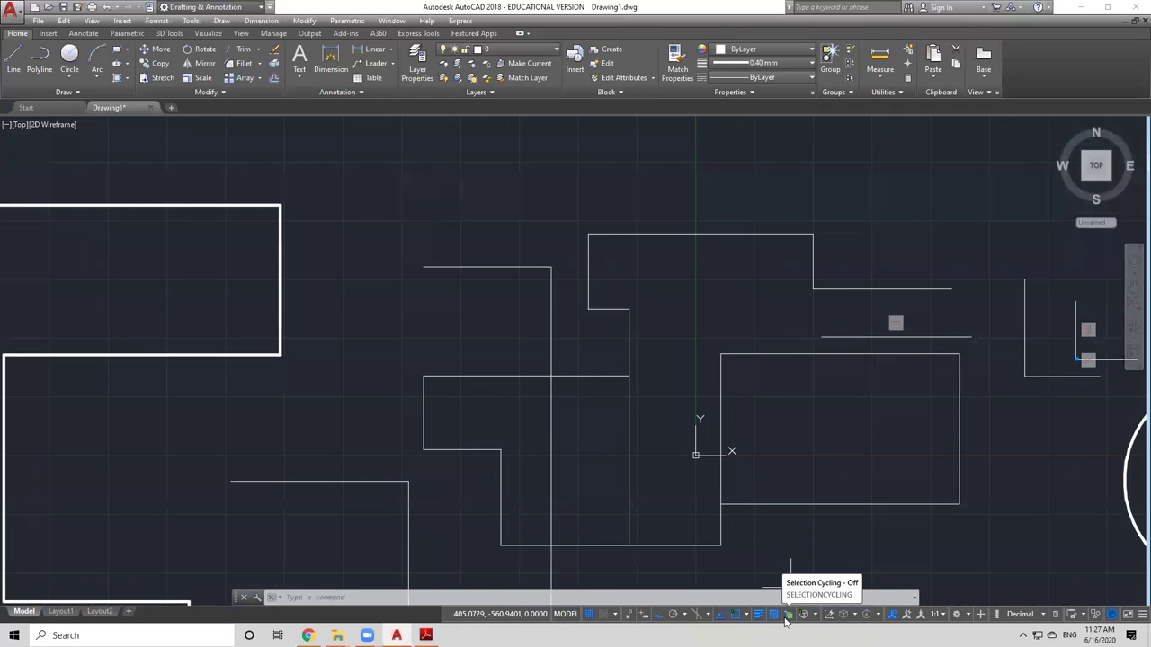
{"action": "left_click", "coordinate": [785, 615]}
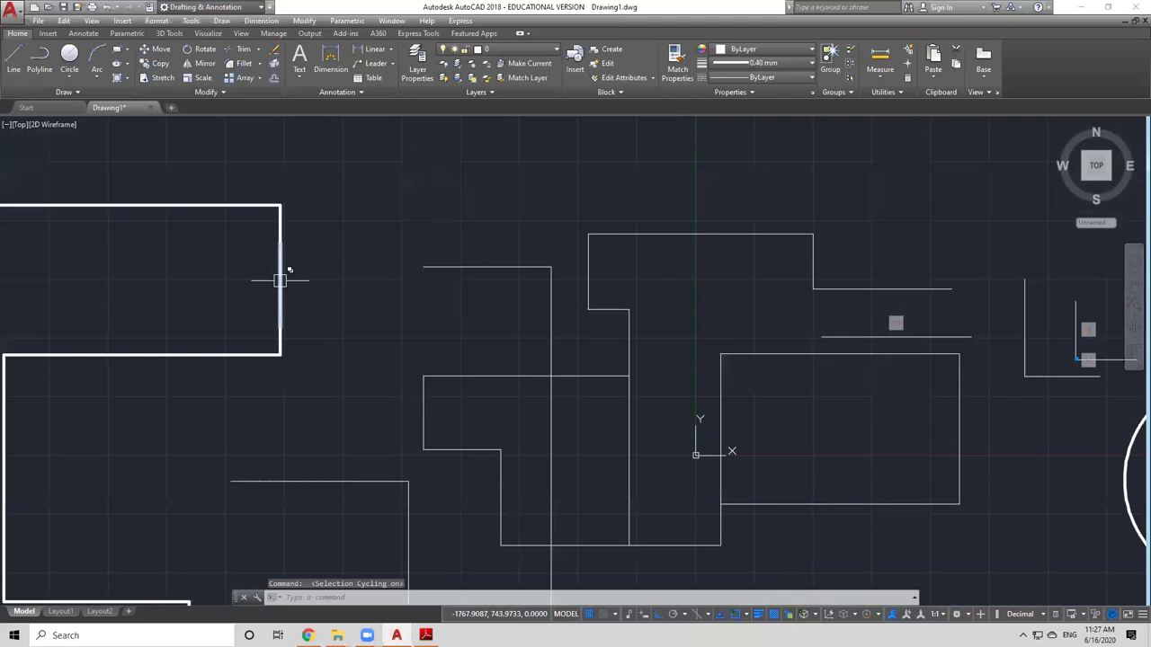
{"action": "mouse_move", "coordinate": [279, 281]}
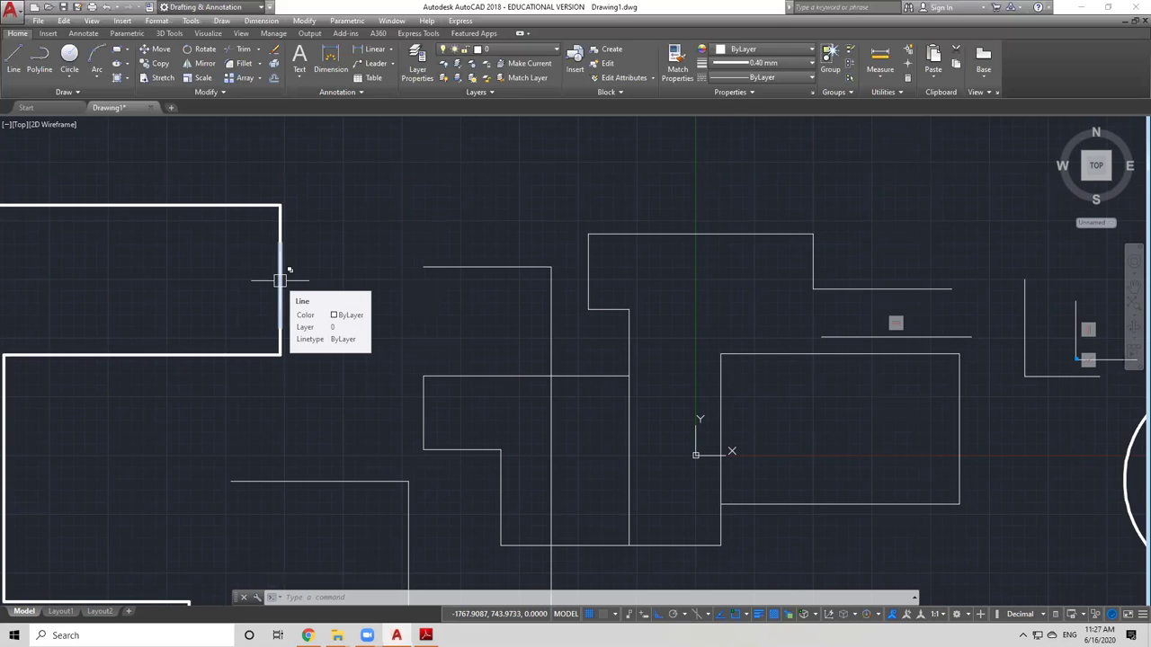
{"action": "left_click", "coordinate": [280, 281]}
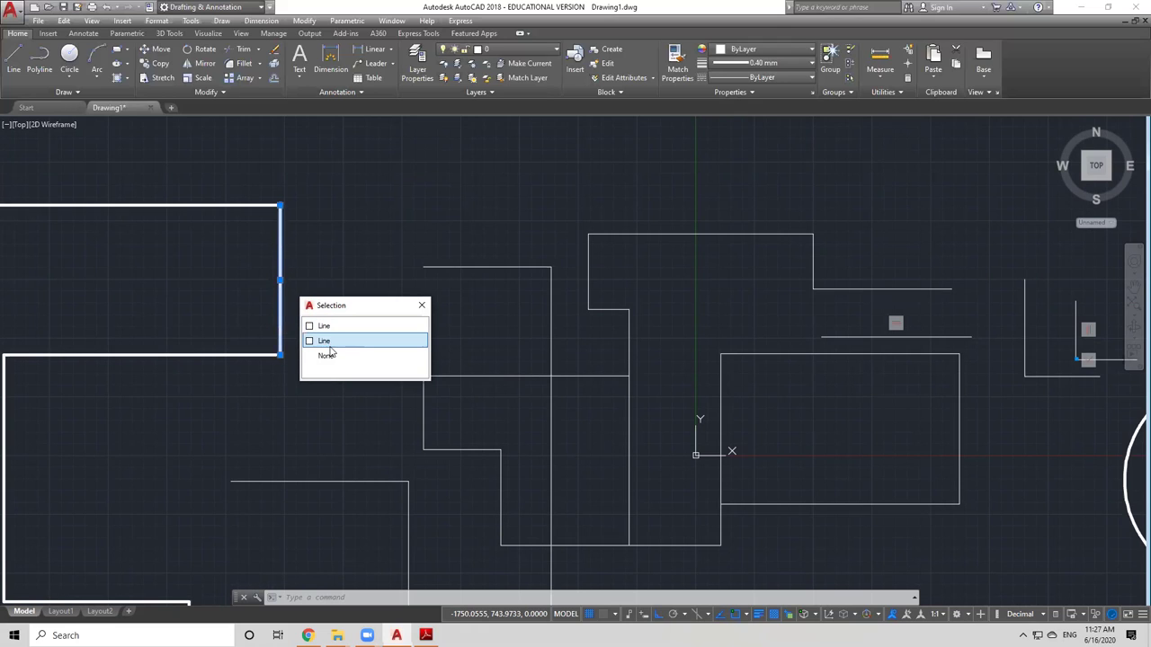
{"action": "left_click", "coordinate": [422, 305]}
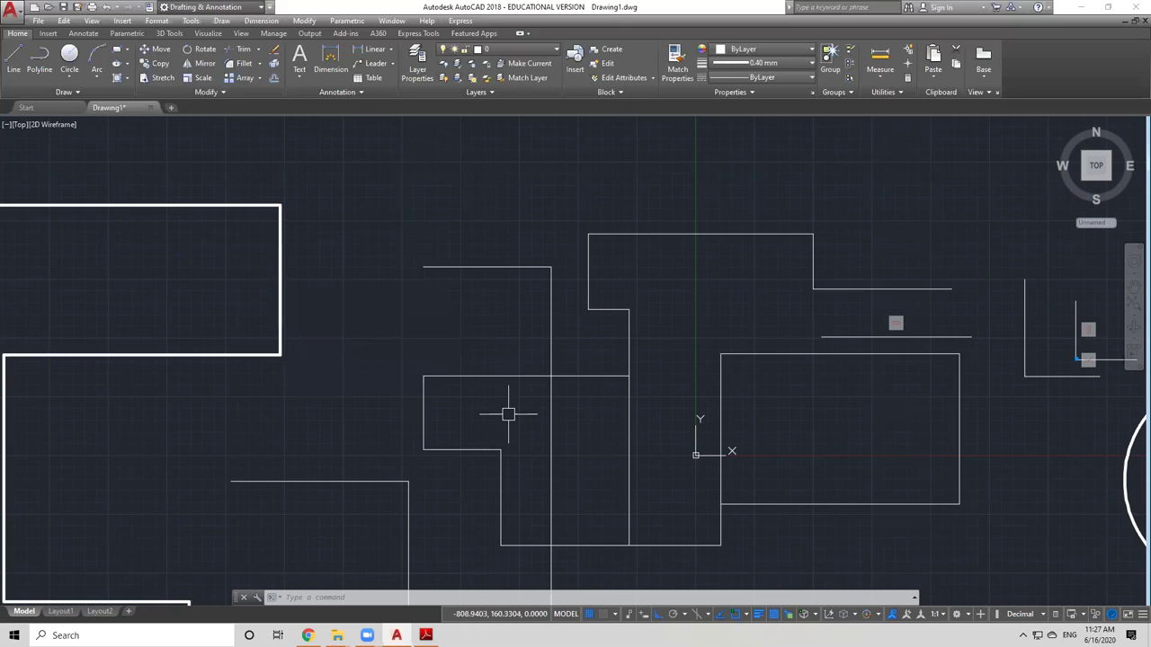
{"action": "scroll", "coordinate": [562, 377], "scroll_direction": "up", "scroll_amount": 4}
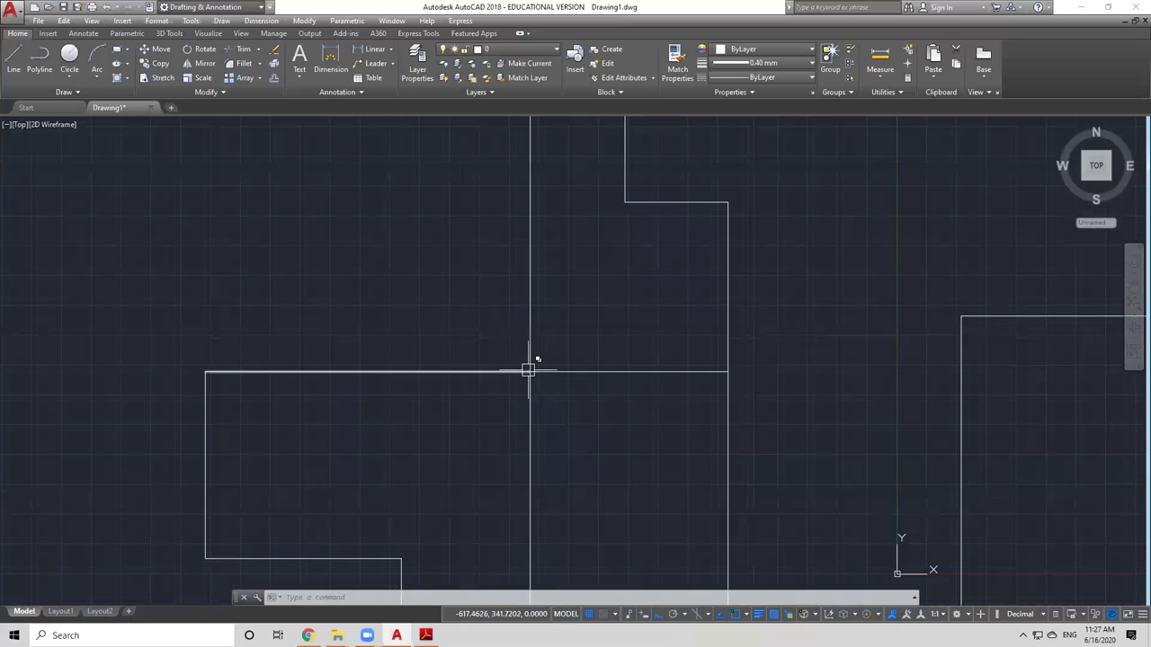
{"action": "left_click", "coordinate": [530, 370]}
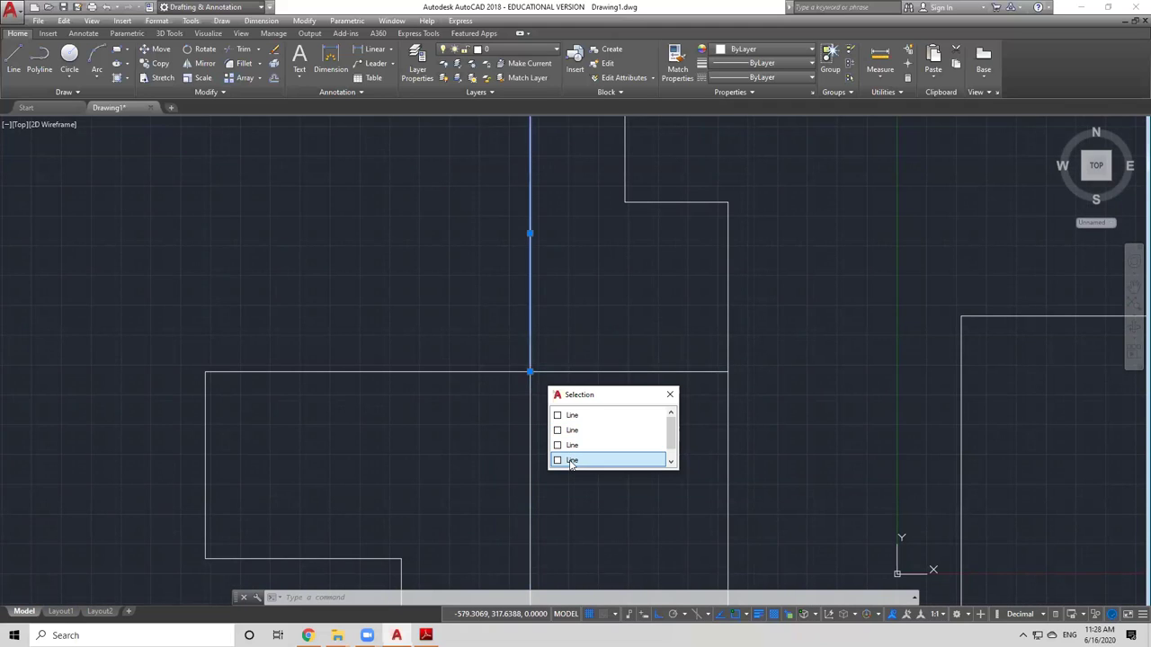
{"action": "scroll", "coordinate": [568, 464], "scroll_direction": "down", "scroll_amount": 1}
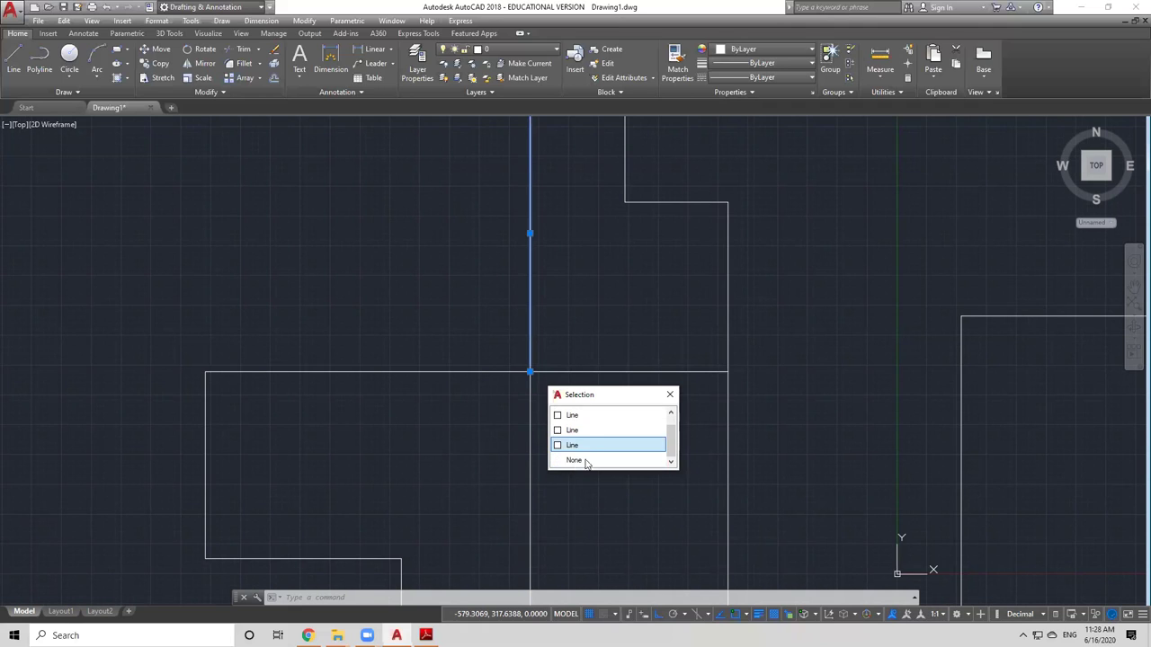
{"action": "scroll", "coordinate": [573, 441], "scroll_direction": "up", "scroll_amount": 1}
{"action": "scroll", "coordinate": [573, 440], "scroll_direction": "down", "scroll_amount": 1}
{"action": "left_click", "coordinate": [573, 418]}
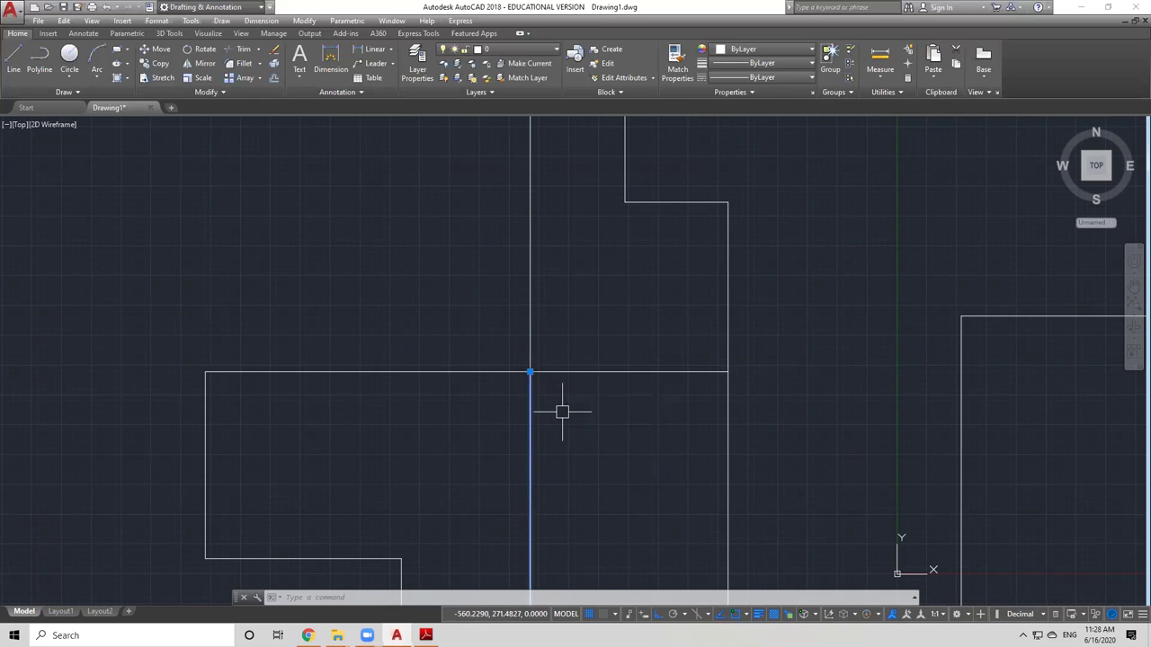
{"action": "scroll", "coordinate": [562, 411], "scroll_direction": "down", "scroll_amount": 6}
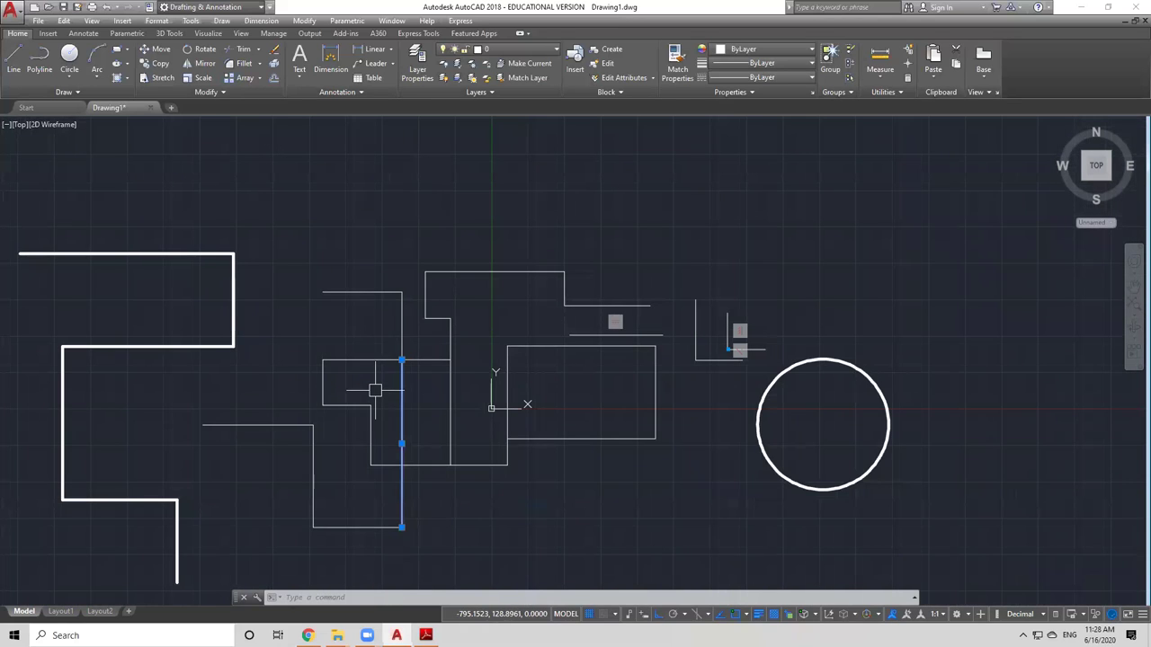
{"action": "scroll", "coordinate": [375, 389], "scroll_direction": "up", "scroll_amount": 3}
{"action": "scroll", "coordinate": [437, 372], "scroll_direction": "down", "scroll_amount": 3}
{"action": "key", "text": "ctrl+w"}
{"action": "key", "text": "Escape"}
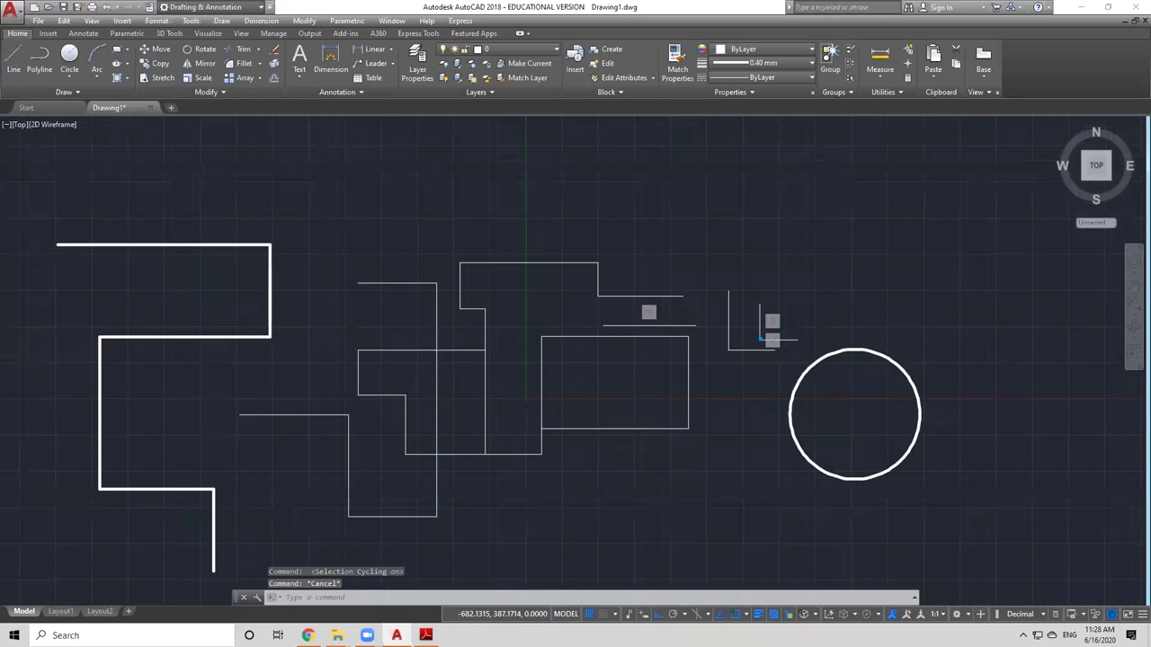
{"action": "scroll", "coordinate": [430, 344], "scroll_direction": "up", "scroll_amount": 5}
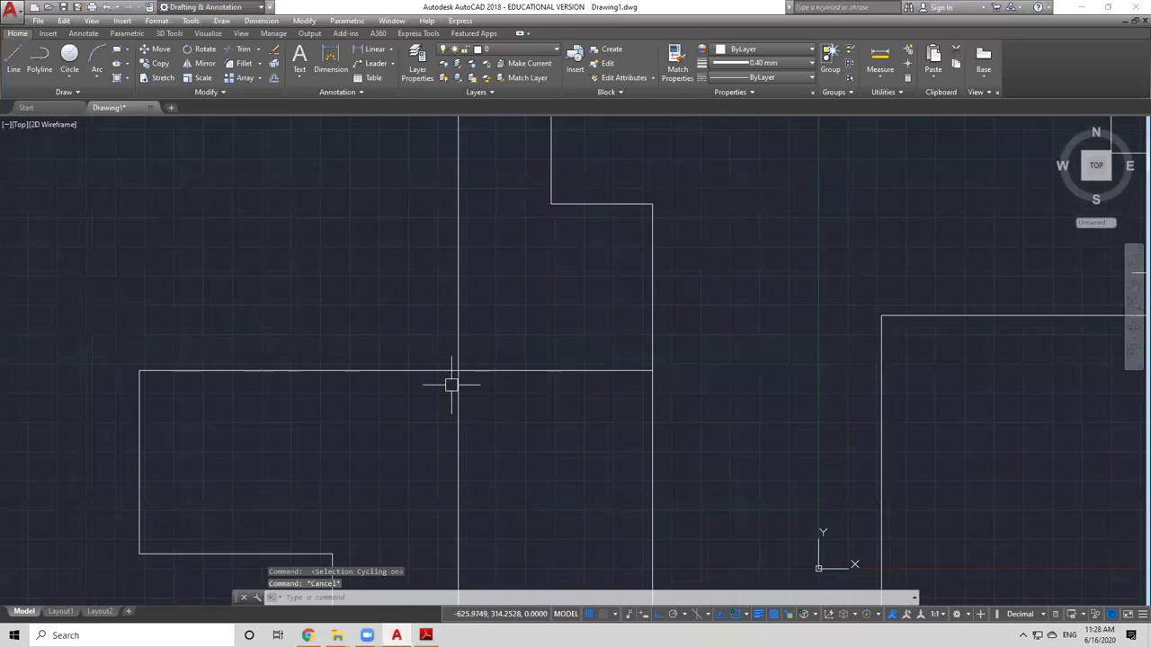
{"action": "left_click", "coordinate": [462, 448]}
{"action": "key", "text": "Escape"}
{"action": "scroll", "coordinate": [508, 309], "scroll_direction": "down", "scroll_amount": 4}
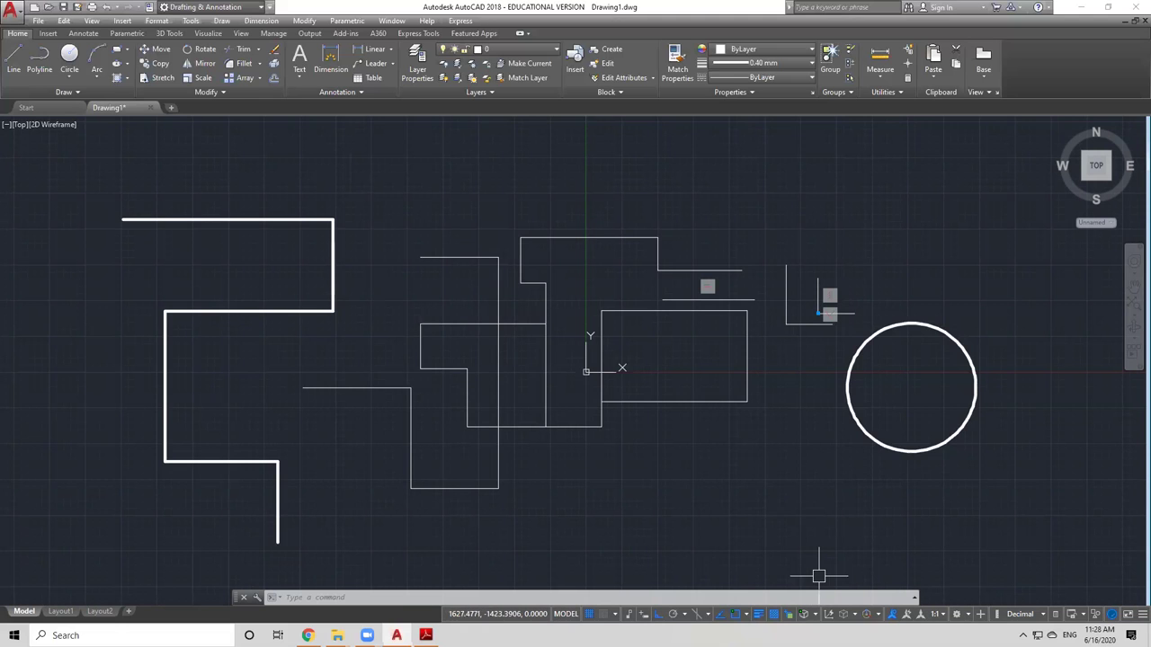
{"action": "scroll", "coordinate": [665, 305], "scroll_direction": "down", "scroll_amount": 2}
{"action": "scroll", "coordinate": [630, 279], "scroll_direction": "down", "scroll_amount": 2}
{"action": "scroll", "coordinate": [602, 296], "scroll_direction": "up", "scroll_amount": 4}
{"action": "scroll", "coordinate": [607, 301], "scroll_direction": "down", "scroll_amount": 4}
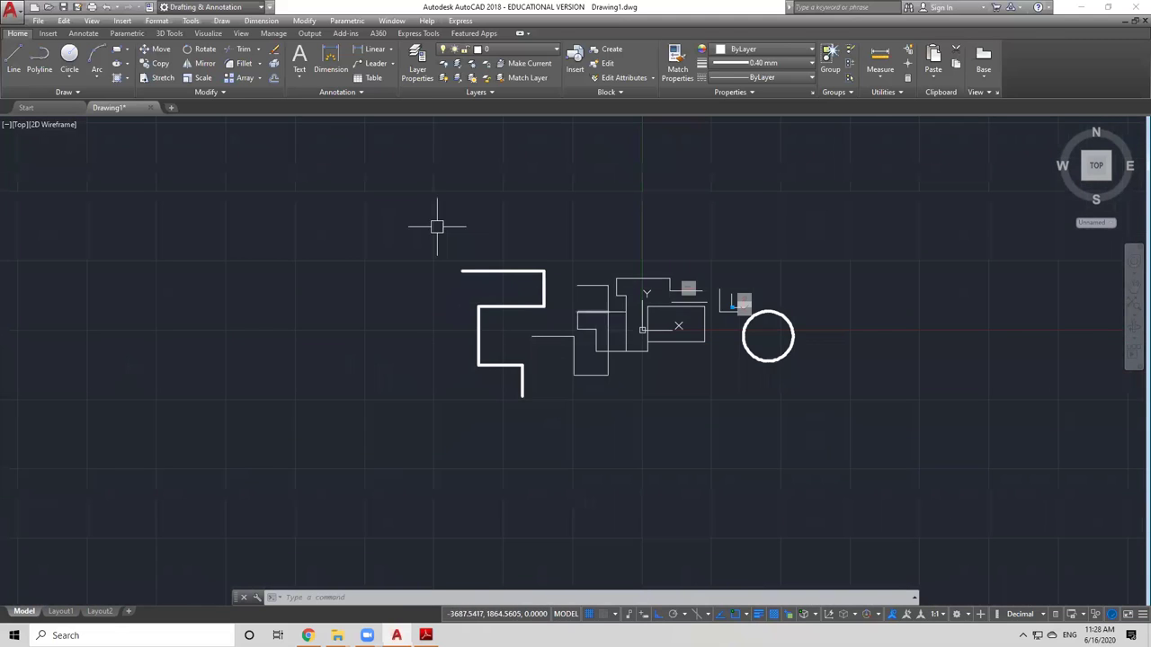
Step: Erase the thick stepped outline and all floor-plan lines using three window selections
{"action": "mouse_move", "coordinate": [447, 235]}
{"action": "left_mouse_down"}
{"action": "mouse_move", "coordinate": [791, 436]}
{"action": "mouse_move", "coordinate": [480, 462]}
{"action": "left_mouse_up"}
{"action": "key", "text": "Delete"}
{"action": "left_click_drag", "start_coordinate": [411, 231], "coordinate": [570, 442]}
{"action": "key", "text": "Delete"}
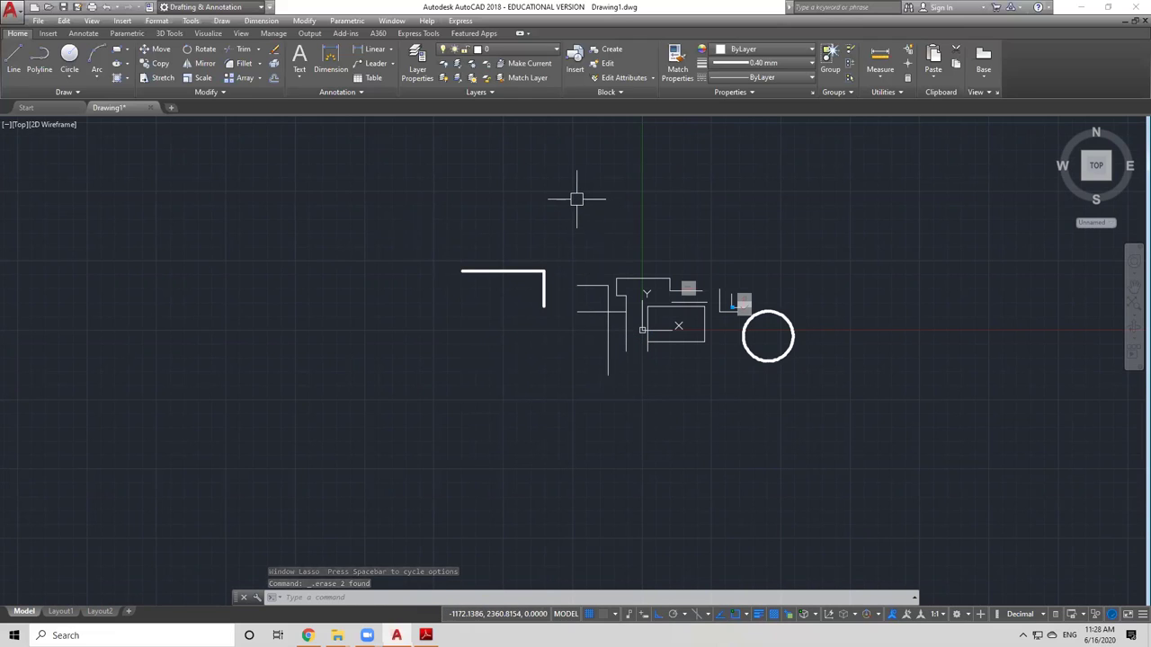
{"action": "mouse_move", "coordinate": [577, 198]}
{"action": "left_mouse_down"}
{"action": "mouse_move", "coordinate": [729, 402]}
{"action": "mouse_move", "coordinate": [738, 257]}
{"action": "mouse_move", "coordinate": [681, 249]}
{"action": "mouse_move", "coordinate": [702, 265]}
{"action": "mouse_move", "coordinate": [688, 249]}
{"action": "left_mouse_up"}
{"action": "key", "text": "Delete"}
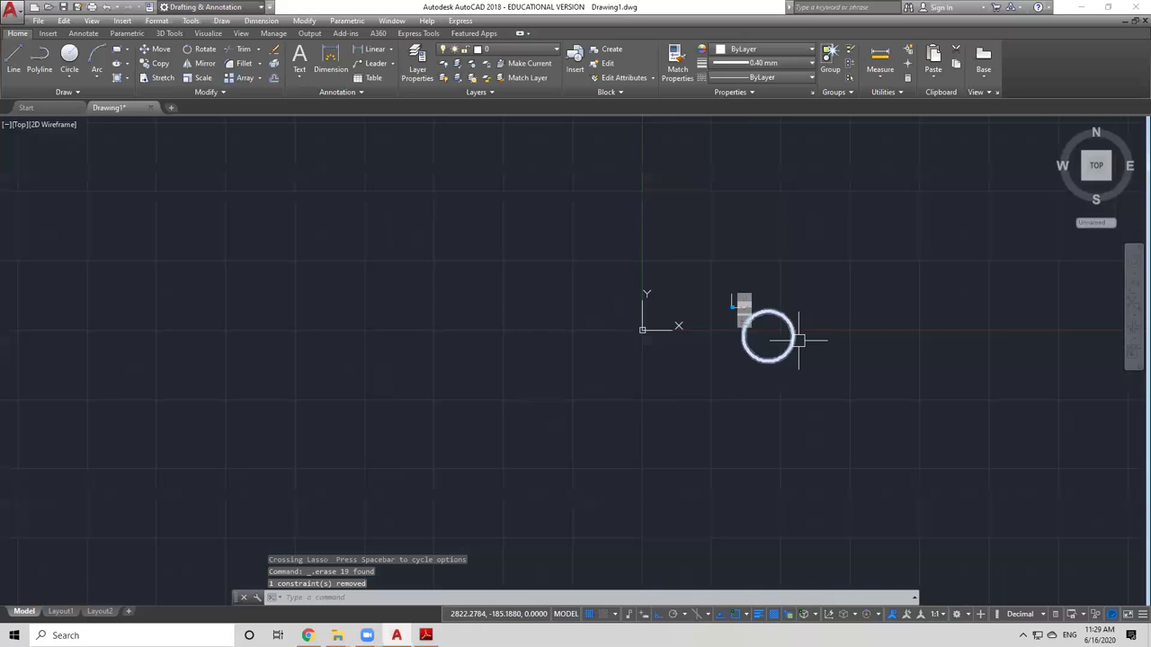
{"action": "scroll", "coordinate": [795, 334], "scroll_direction": "up", "scroll_amount": 3}
Step: Switch the viewport to the SW Isometric view
{"action": "left_click", "coordinate": [404, 312]}
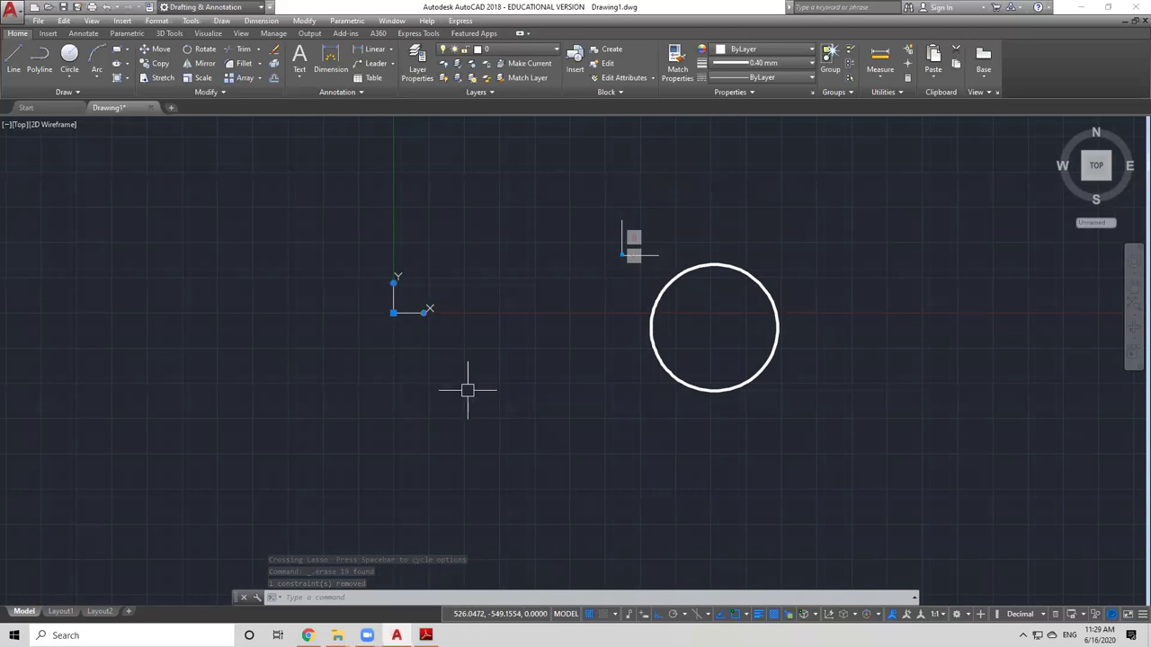
{"action": "key", "text": "Escape"}
{"action": "key", "text": "Escape"}
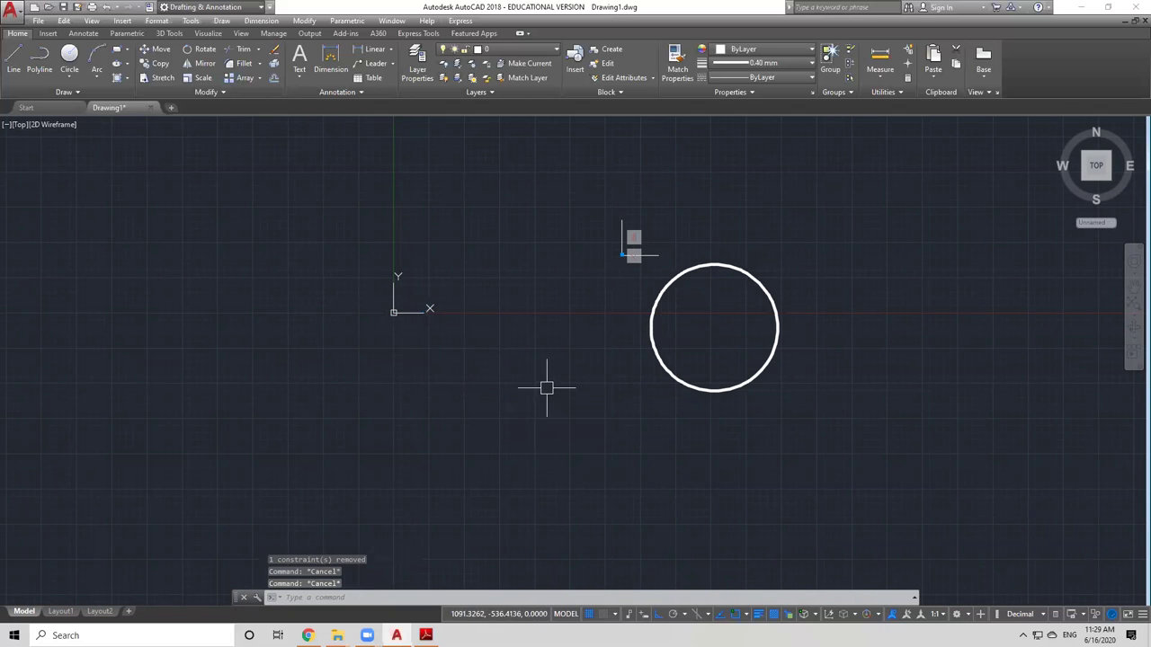
{"action": "left_click", "coordinate": [23, 127]}
{"action": "left_click", "coordinate": [45, 235]}
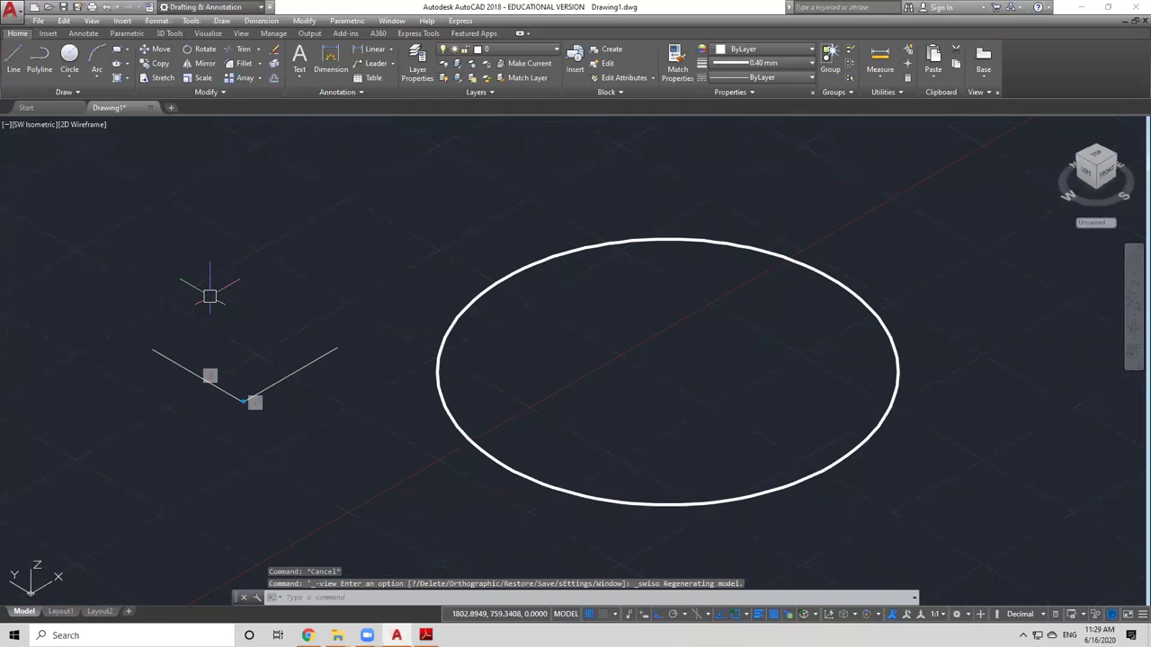
{"action": "scroll", "coordinate": [352, 292], "scroll_direction": "down", "scroll_amount": 5}
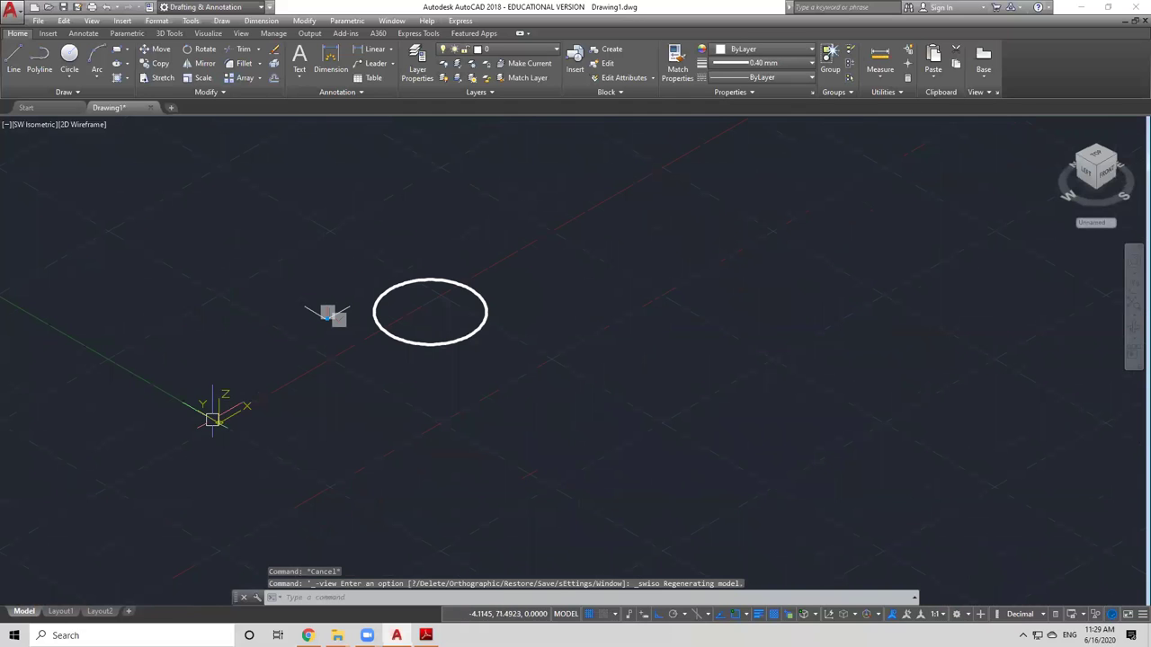
Step: Return the viewport to Top view and erase the circle
{"action": "left_click", "coordinate": [45, 129]}
{"action": "left_click", "coordinate": [58, 154]}
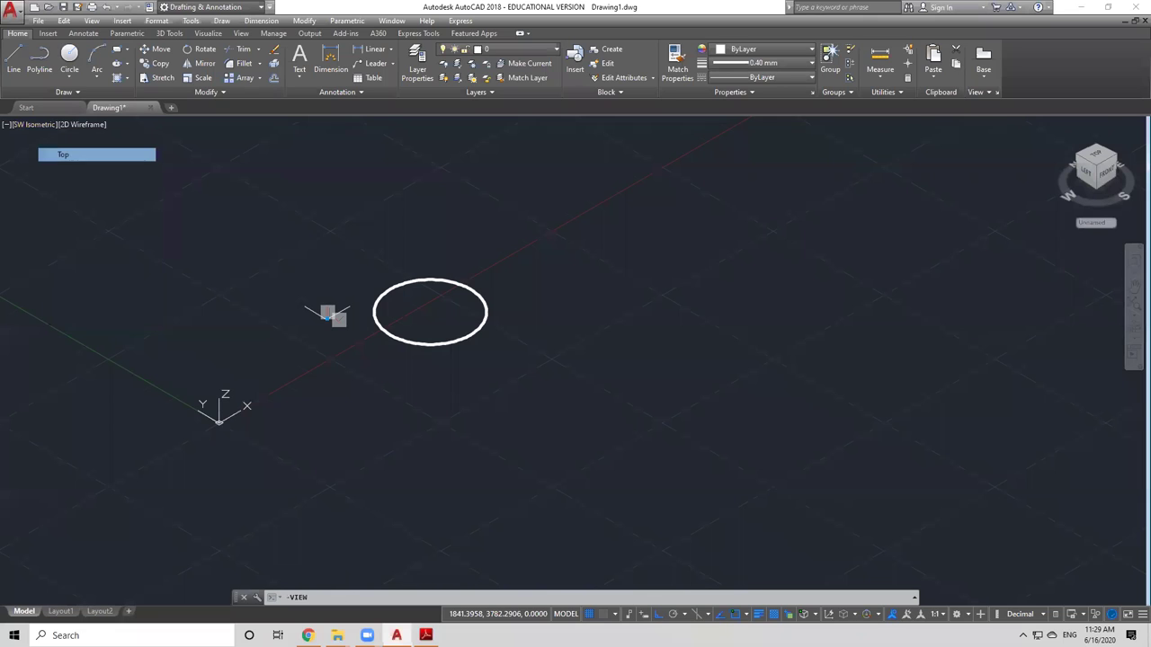
{"action": "left_click", "coordinate": [534, 261]}
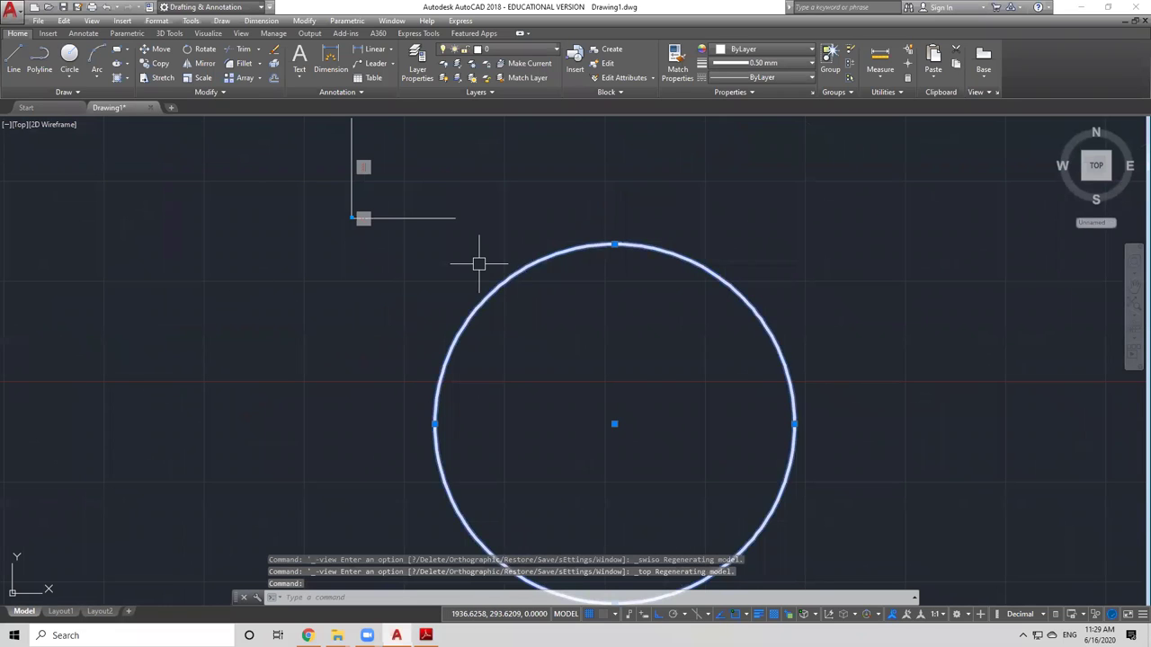
{"action": "key", "text": "Delete"}
Step: Draw a new circle above and right of the origin
{"action": "scroll", "coordinate": [318, 296], "scroll_direction": "up", "scroll_amount": 2}
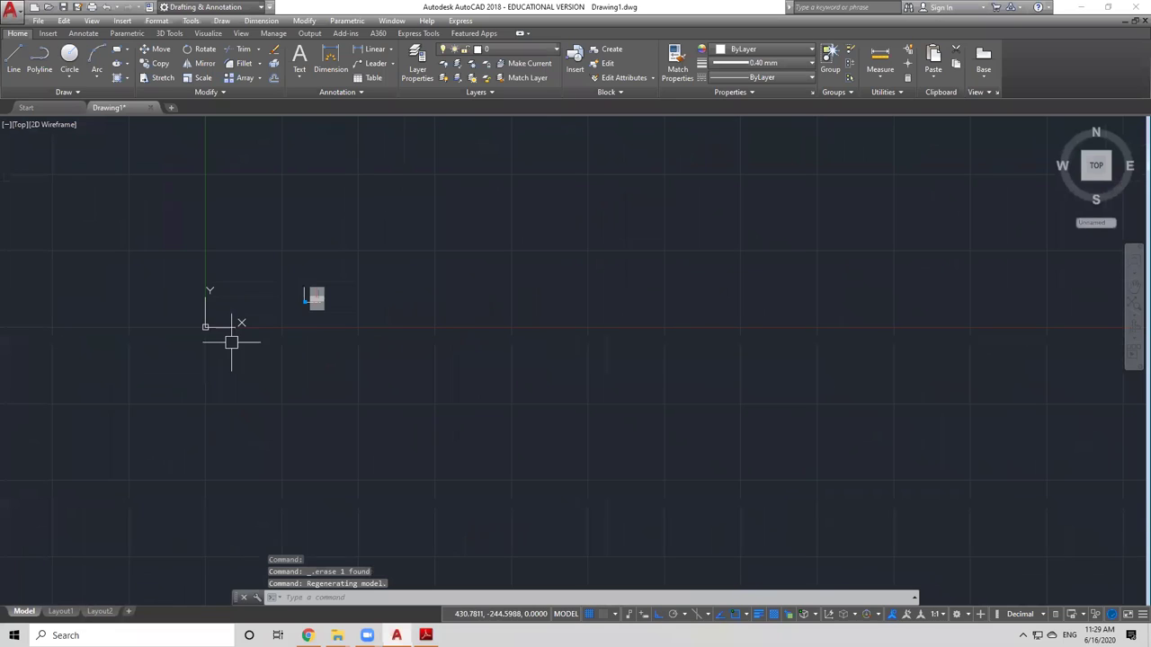
{"action": "scroll", "coordinate": [188, 340], "scroll_direction": "up", "scroll_amount": 2}
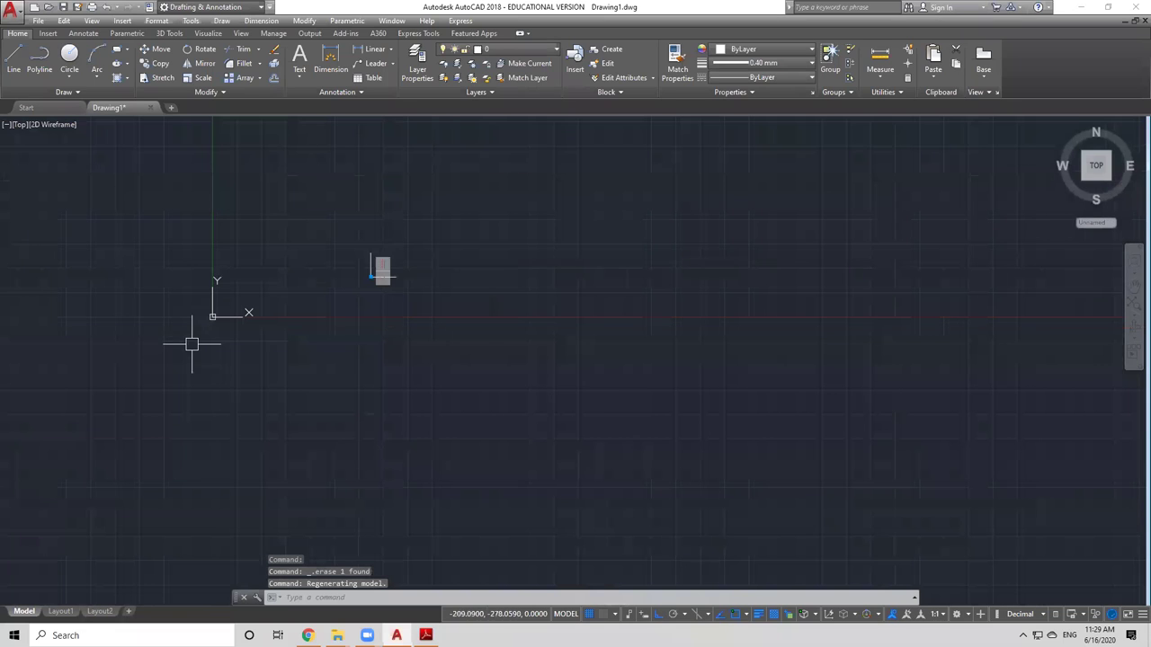
{"action": "left_click", "coordinate": [69, 59]}
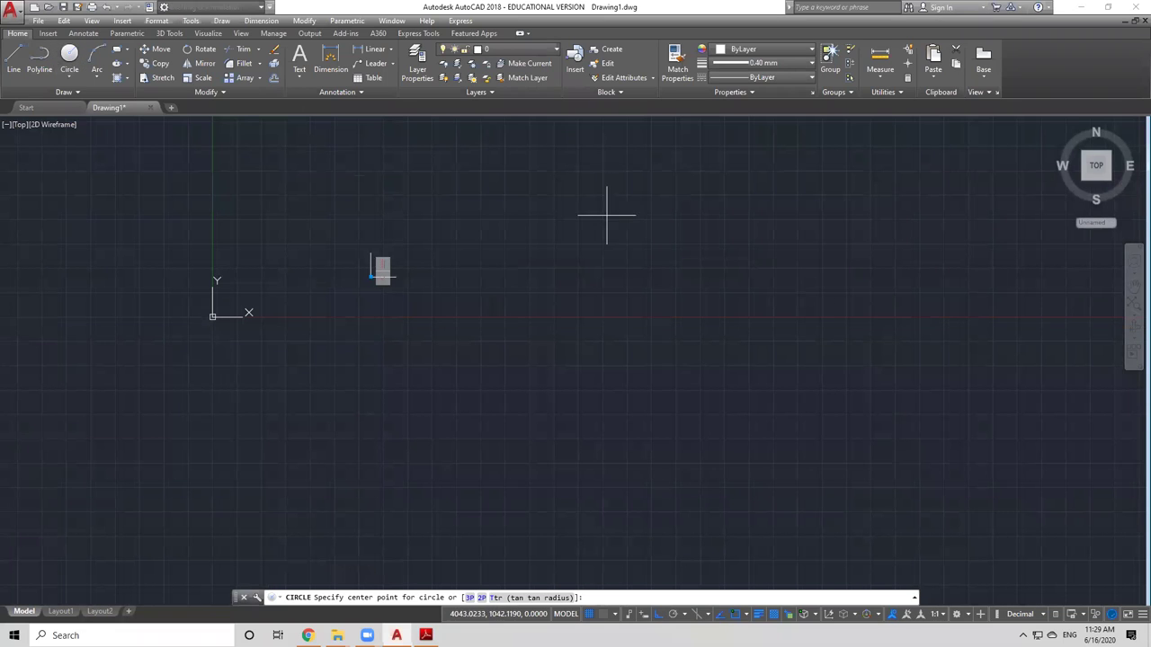
{"action": "left_click", "coordinate": [603, 187]}
{"action": "left_click", "coordinate": [590, 257]}
{"action": "scroll", "coordinate": [419, 360], "scroll_direction": "down", "scroll_amount": 2}
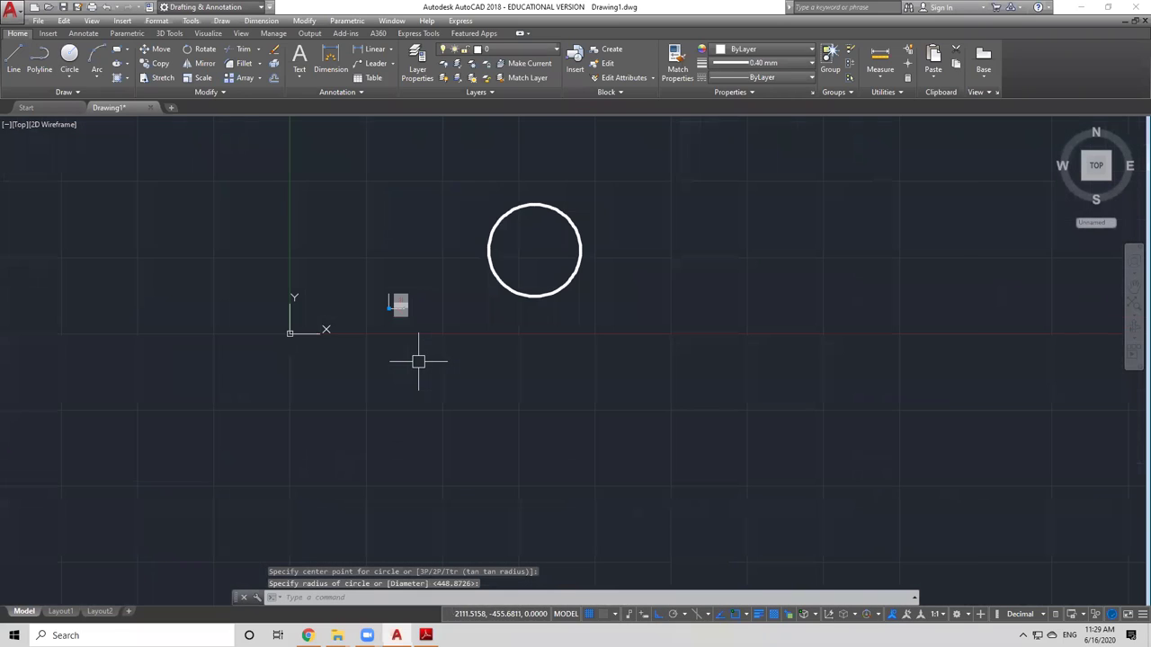
Step: Move the UCS origin grip onto the circle's centre
{"action": "left_click", "coordinate": [290, 331]}
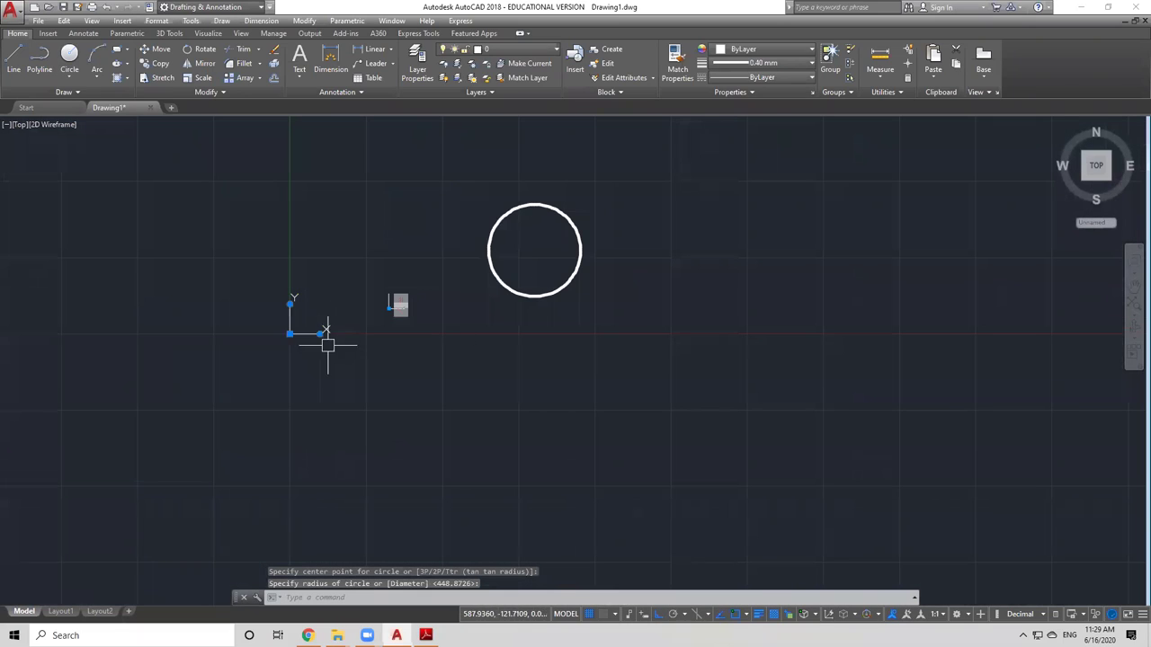
{"action": "left_click", "coordinate": [289, 334]}
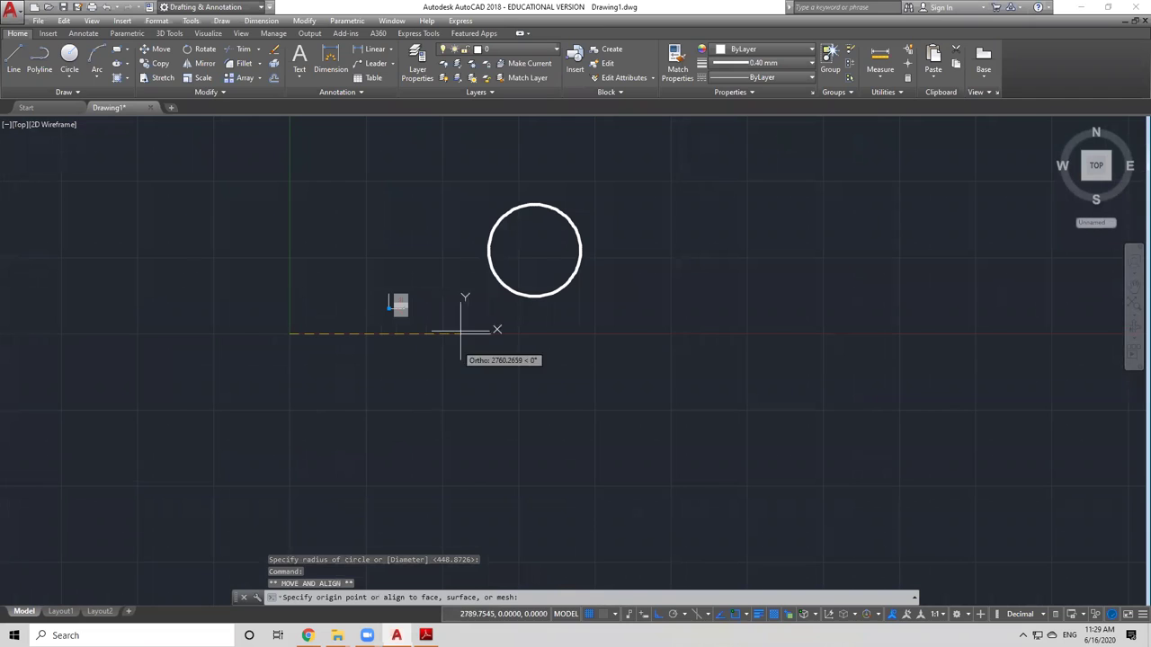
{"action": "left_click", "coordinate": [534, 249]}
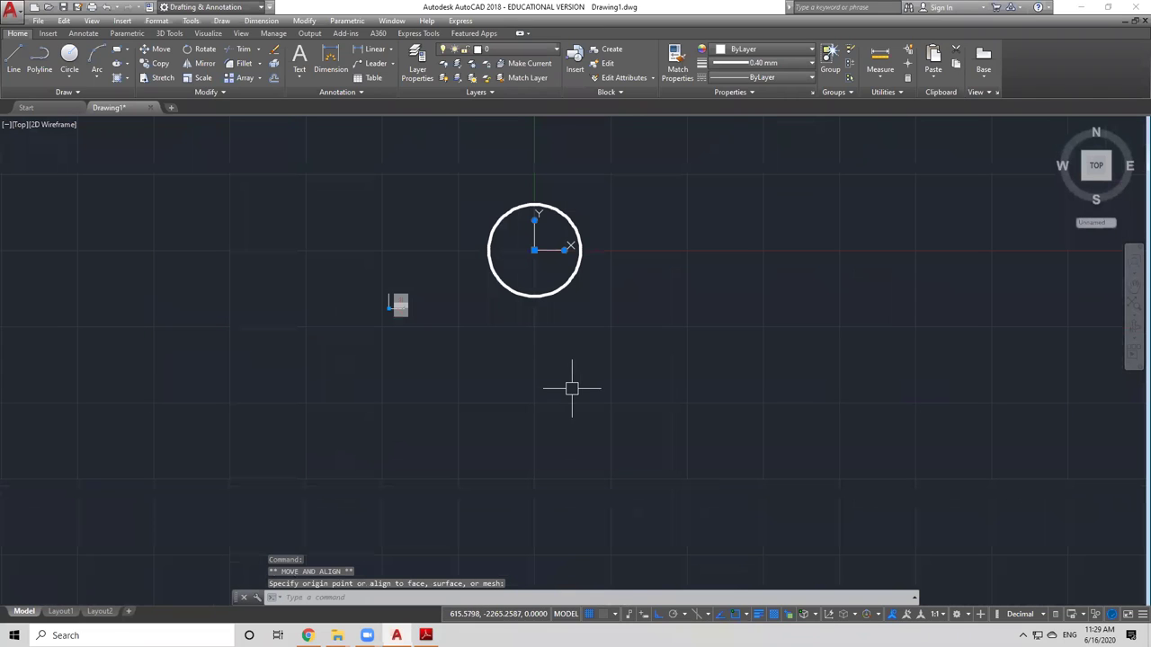
{"action": "scroll", "coordinate": [316, 455], "scroll_direction": "down", "scroll_amount": 2}
{"action": "scroll", "coordinate": [480, 267], "scroll_direction": "up", "scroll_amount": 4}
{"action": "key", "text": "Escape"}
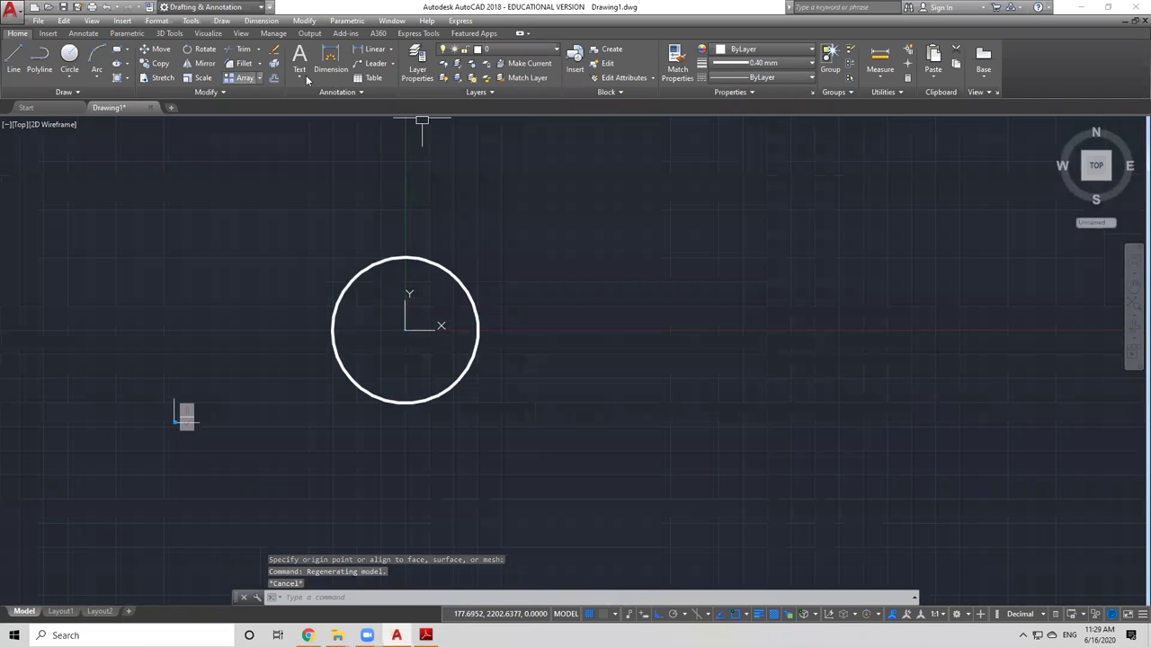
Step: Add two trial ordinate dimensions from the circle's centre
{"action": "left_click", "coordinate": [390, 48]}
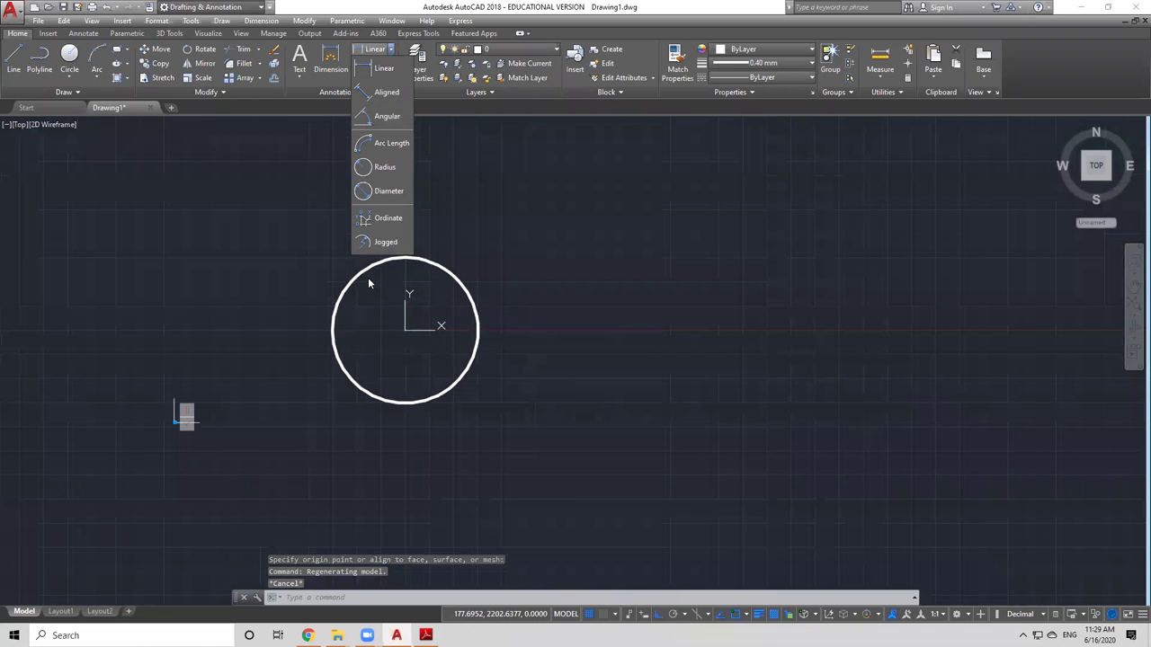
{"action": "left_click", "coordinate": [381, 220]}
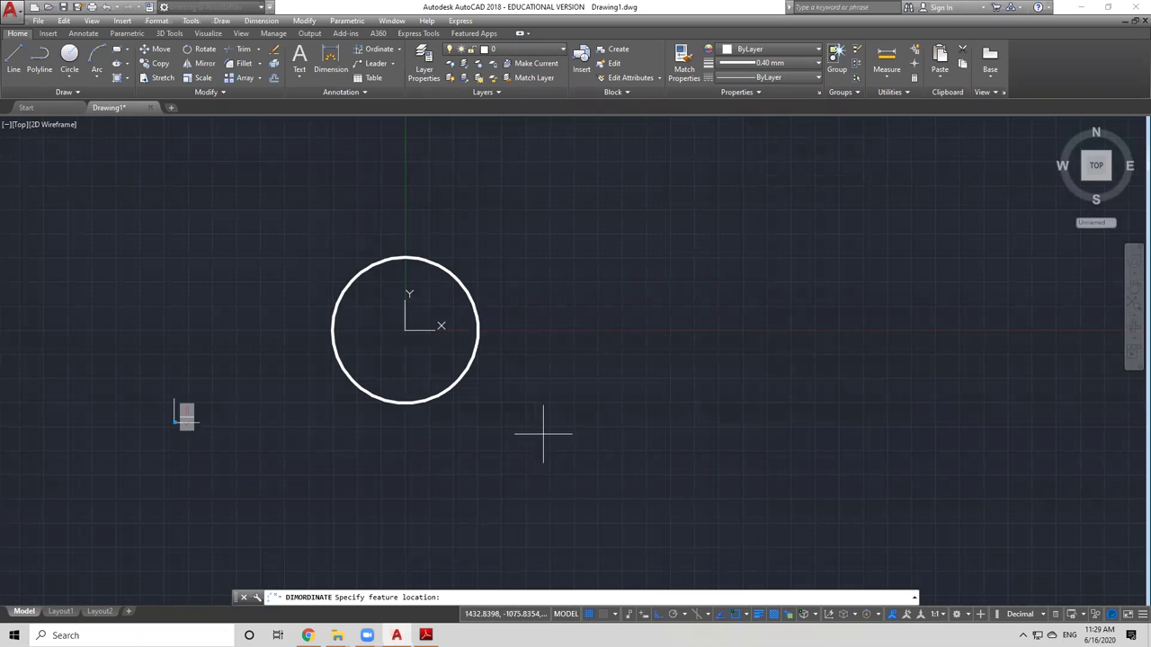
{"action": "left_click", "coordinate": [405, 330]}
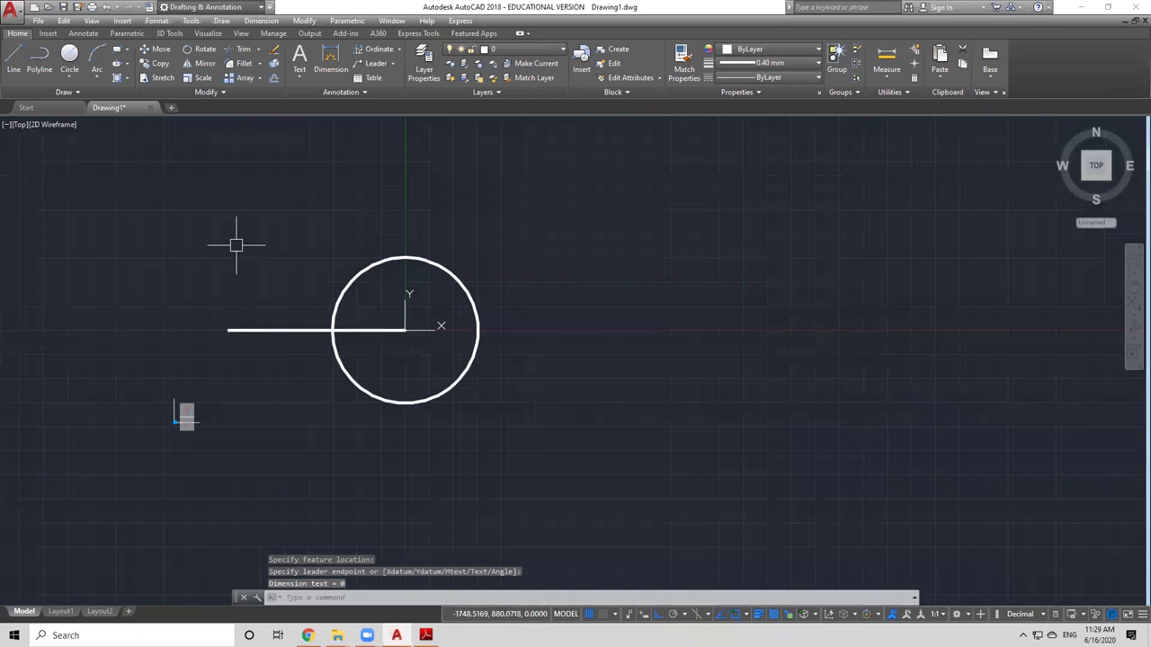
{"action": "key", "text": "Return"}
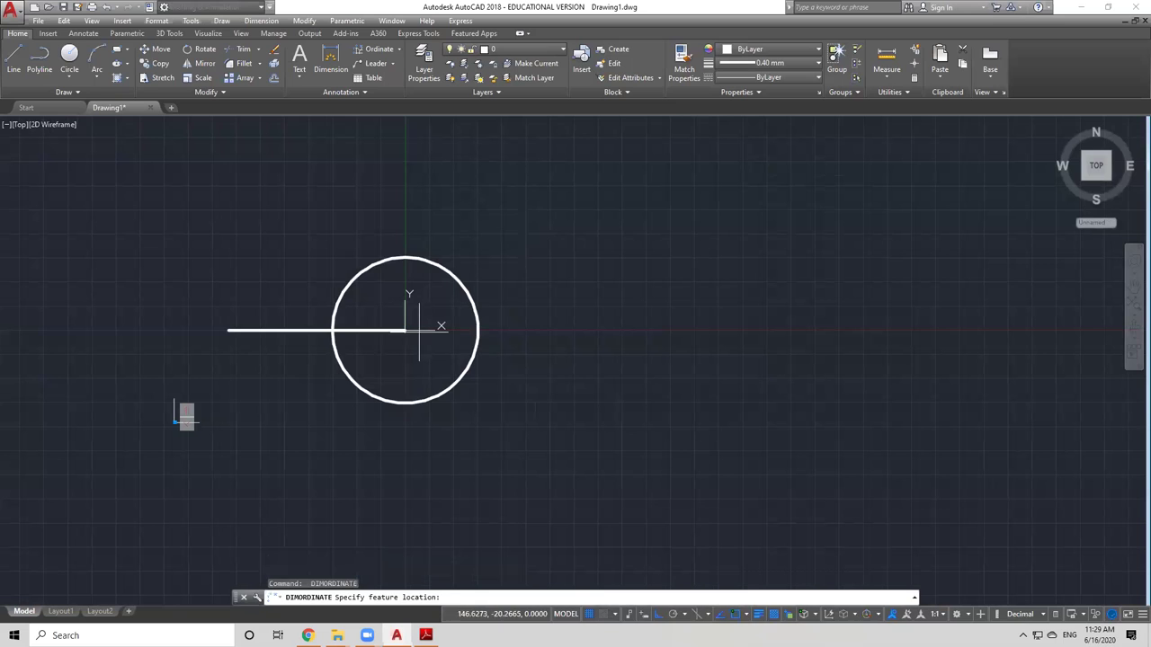
{"action": "left_click", "coordinate": [405, 330]}
{"action": "left_click", "coordinate": [409, 192]}
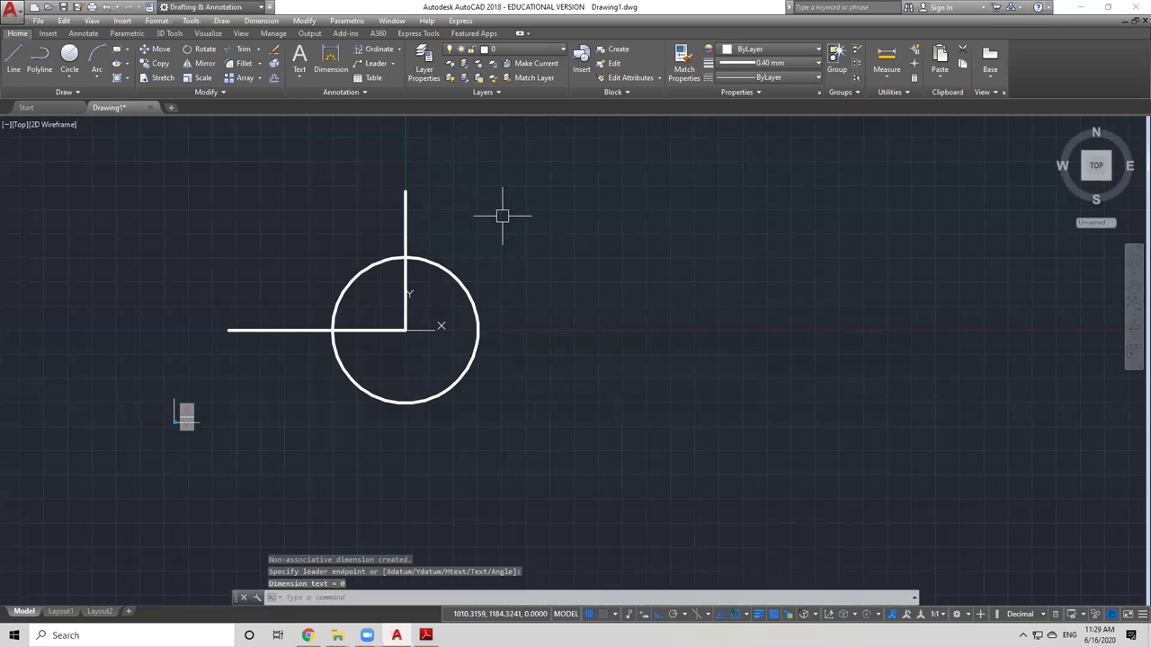
{"action": "scroll", "coordinate": [406, 199], "scroll_direction": "up", "scroll_amount": 8}
{"action": "scroll", "coordinate": [427, 226], "scroll_direction": "down", "scroll_amount": 6}
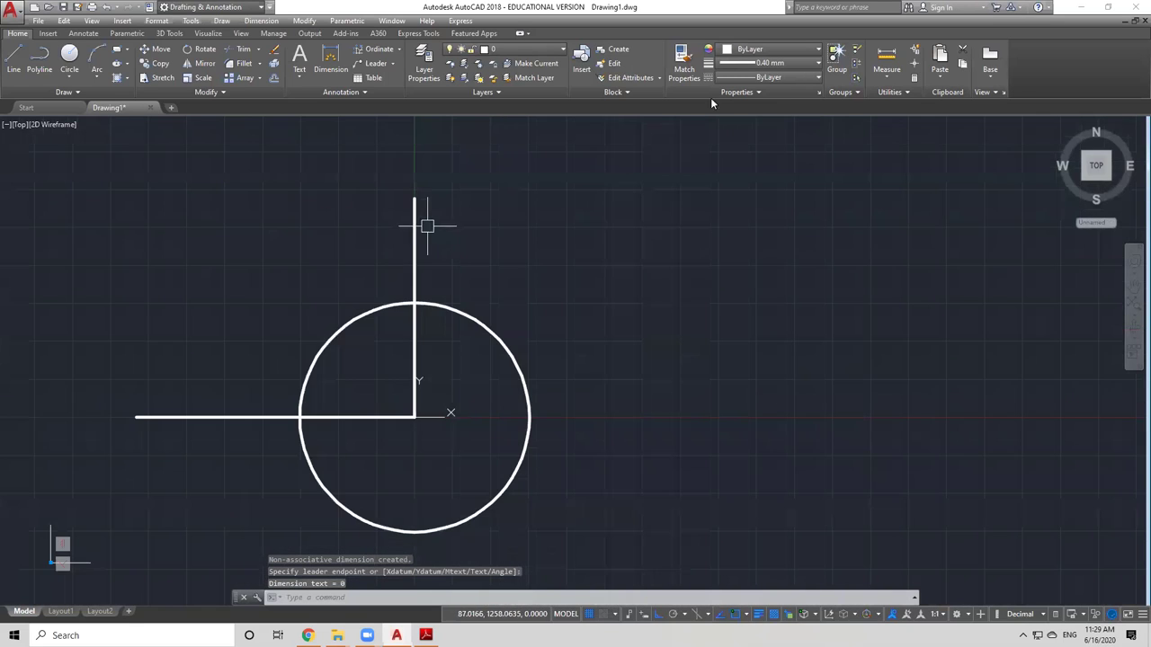
Step: Set the current lineweight to ByLayer
{"action": "left_click", "coordinate": [755, 63]}
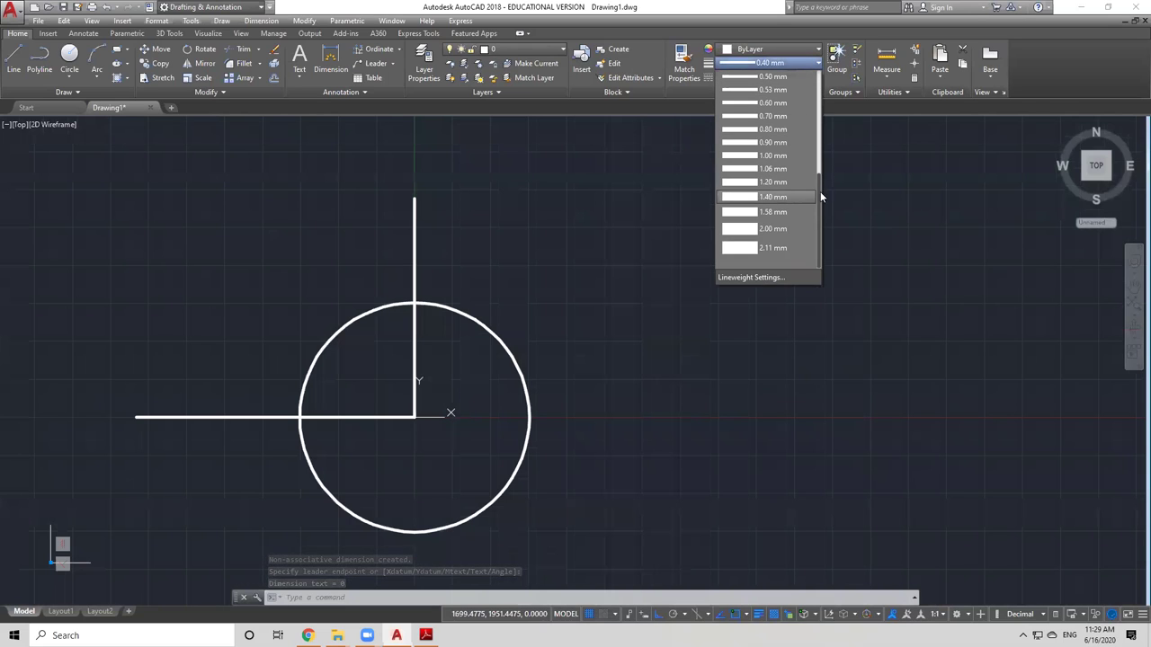
{"action": "scroll", "coordinate": [820, 191], "scroll_direction": "up", "scroll_amount": 4}
{"action": "left_click", "coordinate": [778, 80]}
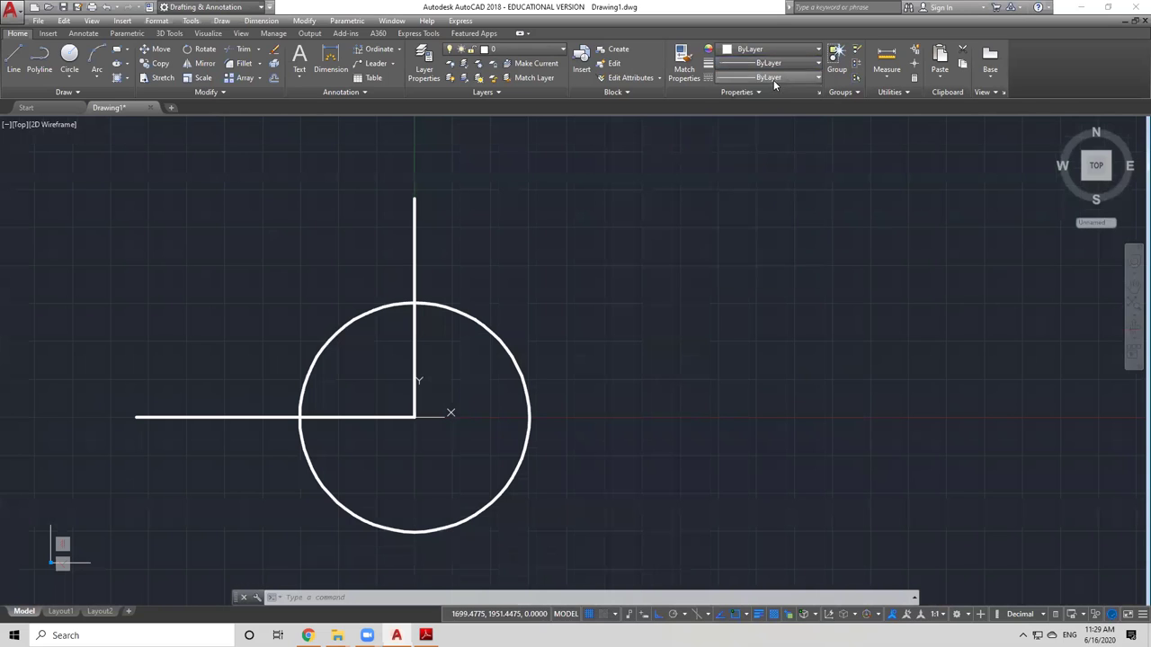
{"action": "key", "text": "Escape"}
Step: Delete the vertical and horizontal ordinate dimensions
{"action": "left_click", "coordinate": [413, 351]}
{"action": "key", "text": "Delete"}
{"action": "left_click", "coordinate": [333, 416]}
{"action": "key", "text": "Delete"}
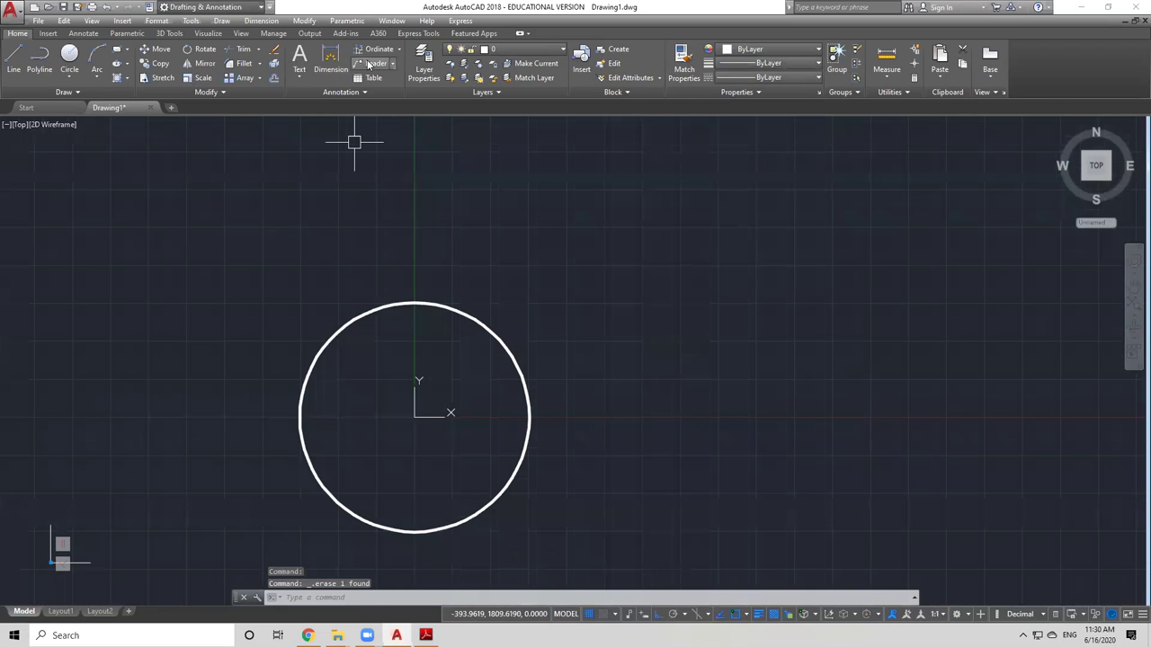
Step: Abandon a new ordinate dimension at the circle centre and select the circle
{"action": "left_click", "coordinate": [376, 48]}
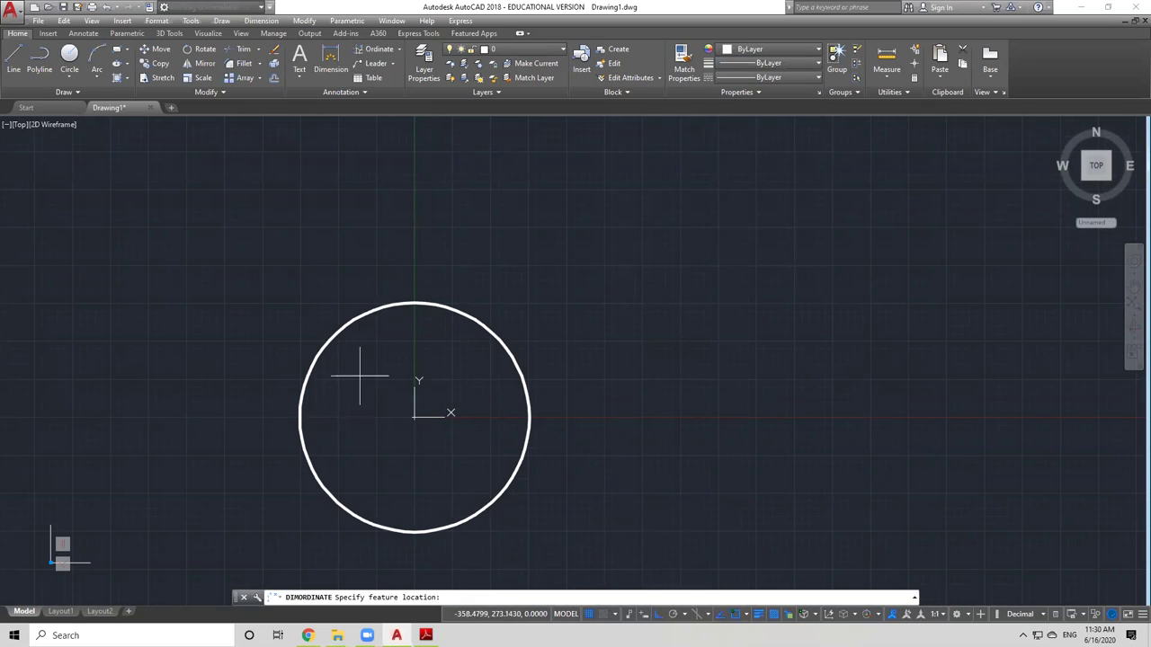
{"action": "left_click", "coordinate": [415, 416]}
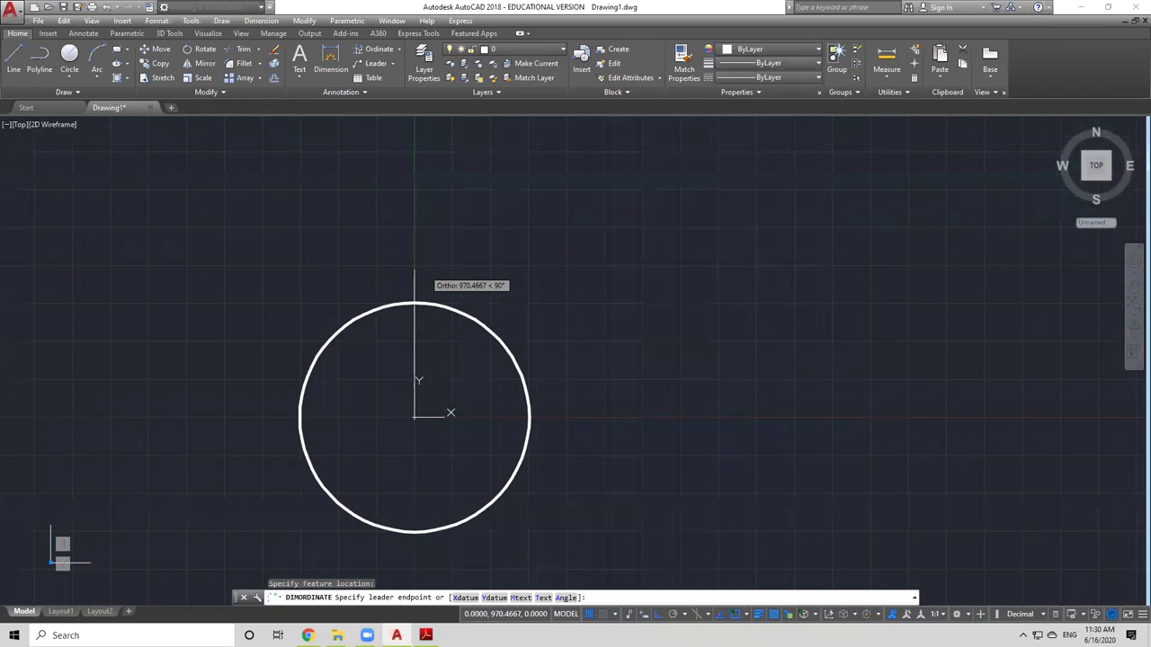
{"action": "key", "text": "Escape"}
{"action": "scroll", "coordinate": [457, 235], "scroll_direction": "down", "scroll_amount": 5}
{"action": "left_click", "coordinate": [458, 255]}
Step: Delete the old circle and draw a new circle of radius 15
{"action": "key", "text": "Delete"}
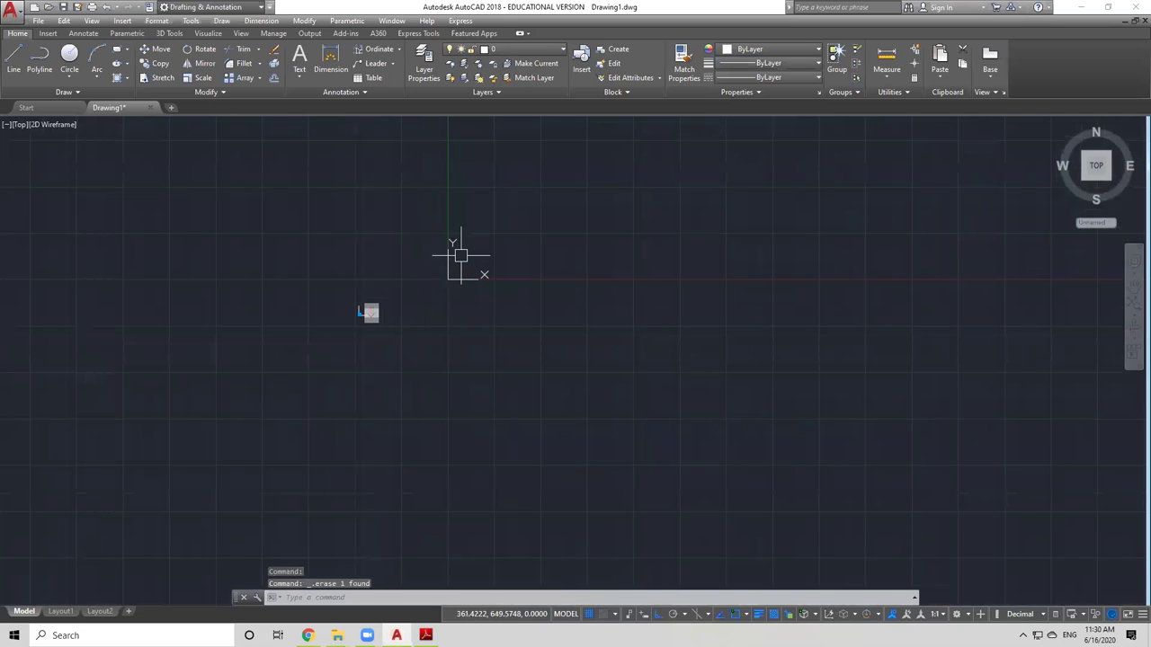
{"action": "left_click", "coordinate": [69, 56]}
{"action": "scroll", "coordinate": [430, 228], "scroll_direction": "up", "scroll_amount": 2}
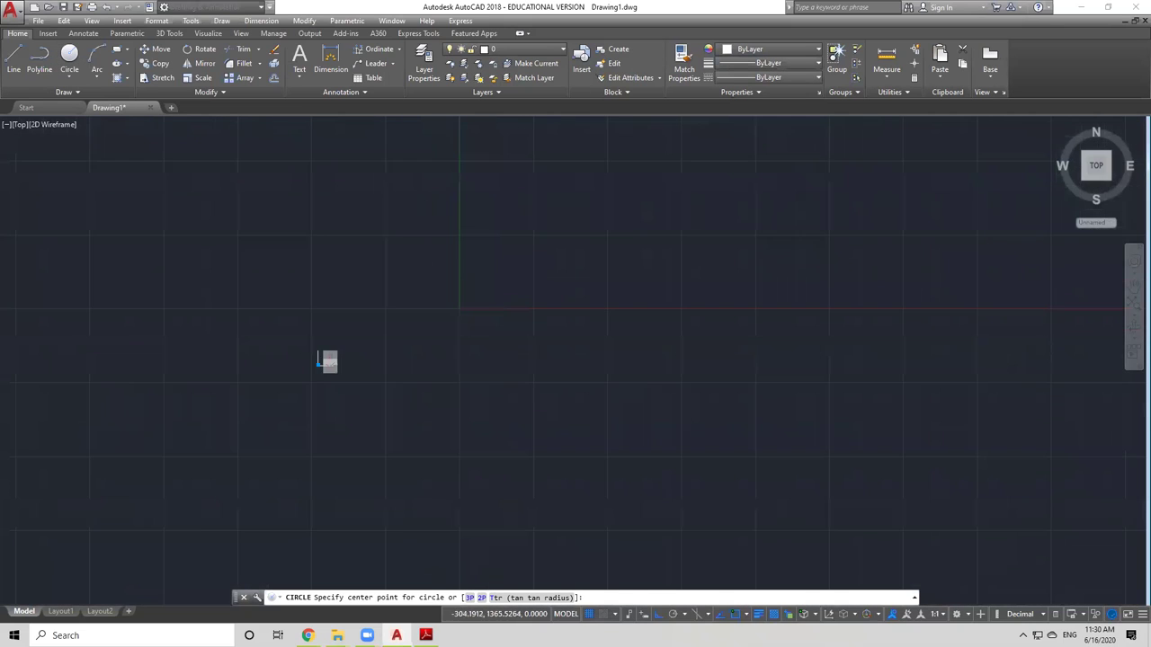
{"action": "middle_click_drag", "start_coordinate": [505, 309], "coordinate": [436, 324]}
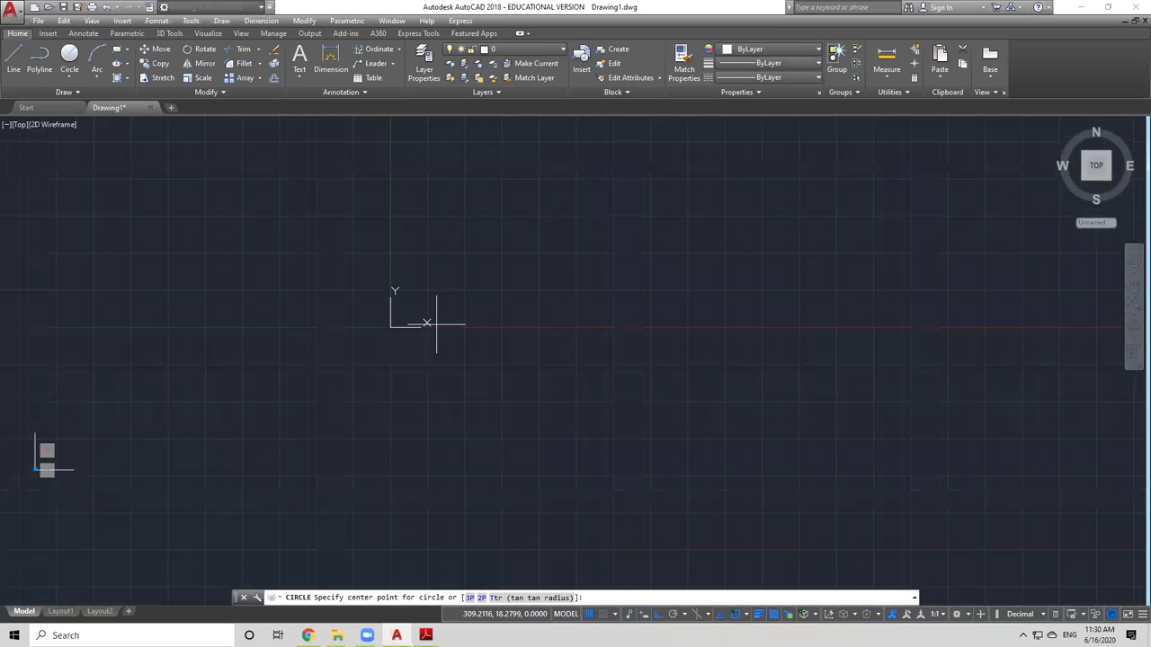
{"action": "left_click", "coordinate": [452, 274]}
{"action": "type", "text": "15"}
{"action": "key", "text": "Return"}
Step: Select the UCS icon and pick up its origin grip for moving
{"action": "scroll", "coordinate": [448, 270], "scroll_direction": "up", "scroll_amount": 3}
{"action": "scroll", "coordinate": [457, 297], "scroll_direction": "up", "scroll_amount": 2}
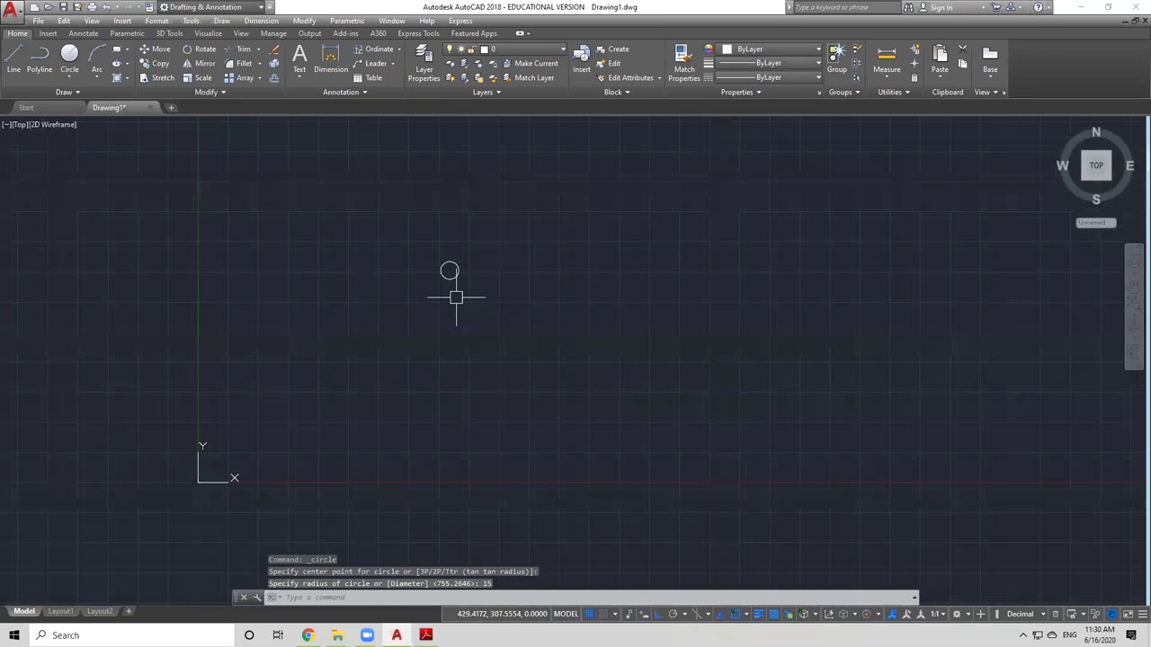
{"action": "left_click", "coordinate": [198, 478]}
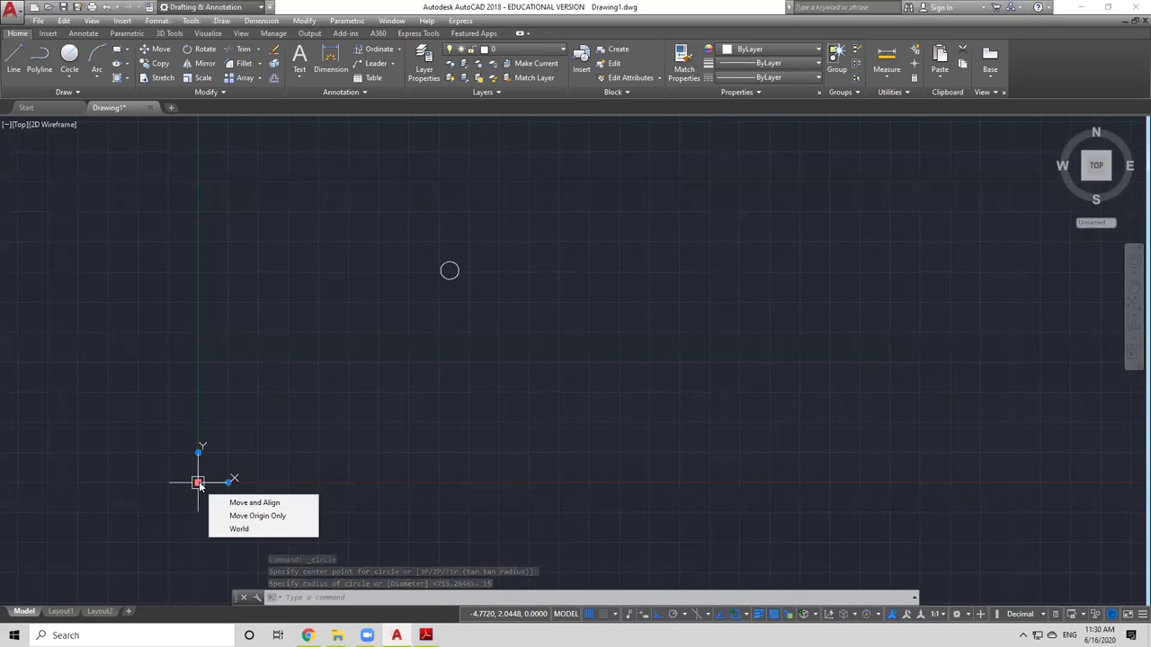
{"action": "left_click", "coordinate": [199, 478]}
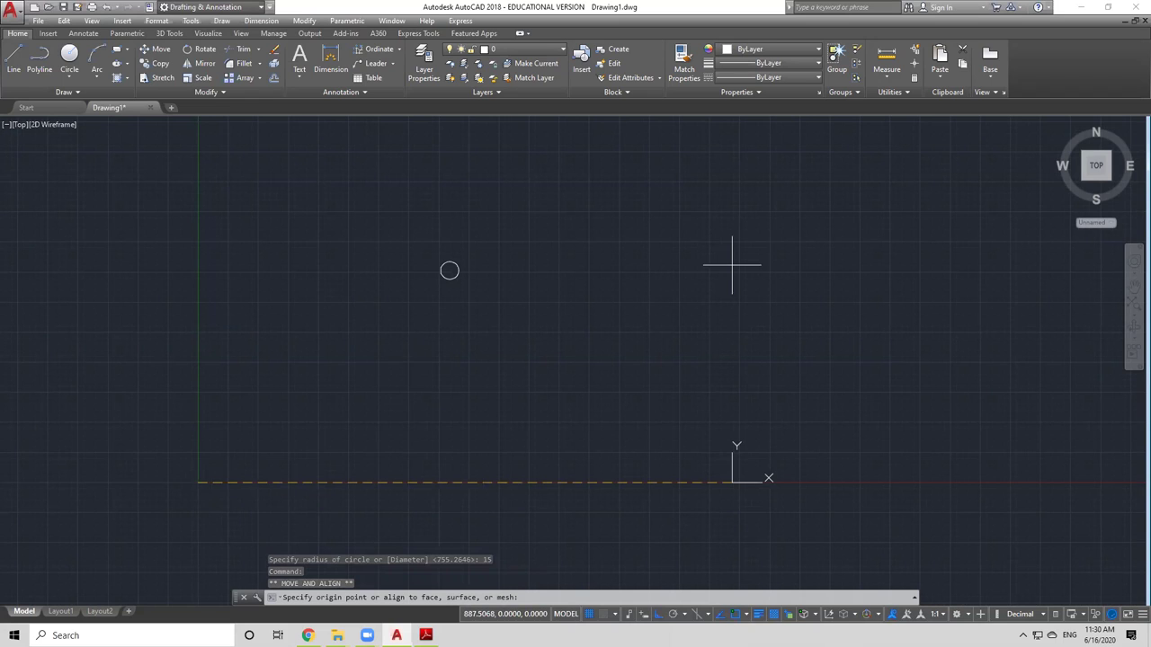
Step: Place the UCS origin at the small circle's centre
{"action": "scroll", "coordinate": [460, 262], "scroll_direction": "up", "scroll_amount": 5}
{"action": "left_click", "coordinate": [380, 303]}
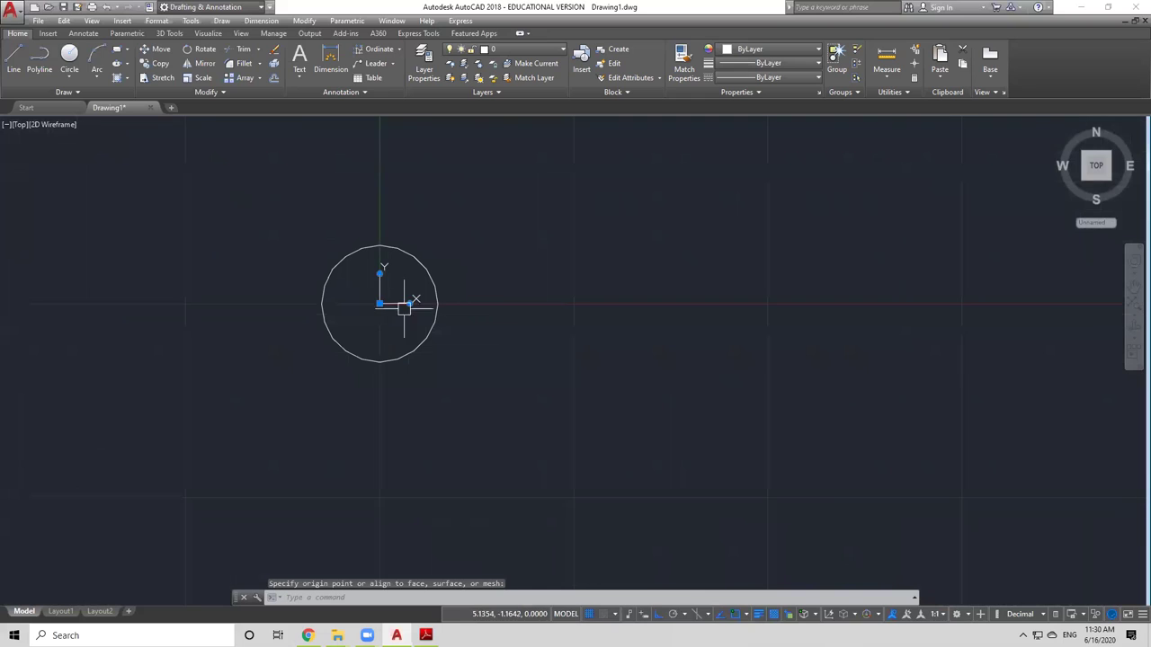
{"action": "scroll", "coordinate": [585, 298], "scroll_direction": "down", "scroll_amount": 2}
{"action": "scroll", "coordinate": [591, 290], "scroll_direction": "up", "scroll_amount": 2}
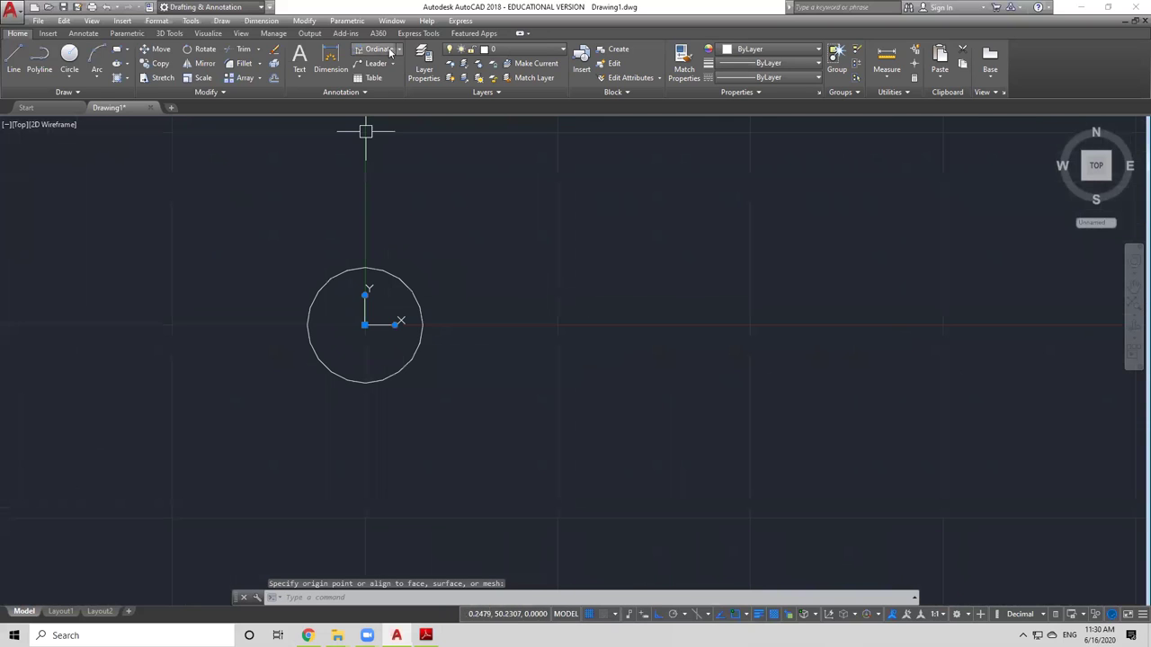
Step: Add two ordinate dimensions from the circle centre, leaders running left and down
{"action": "left_click", "coordinate": [379, 49]}
{"action": "left_click", "coordinate": [365, 324]}
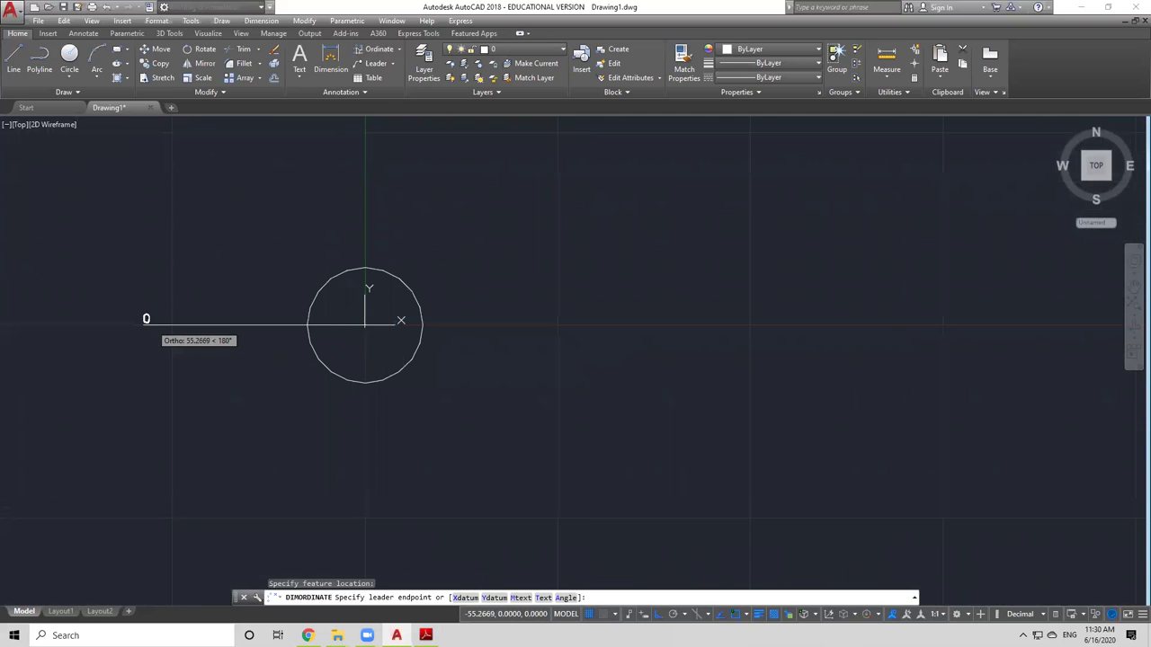
{"action": "left_click", "coordinate": [146, 322]}
{"action": "key", "text": "Return"}
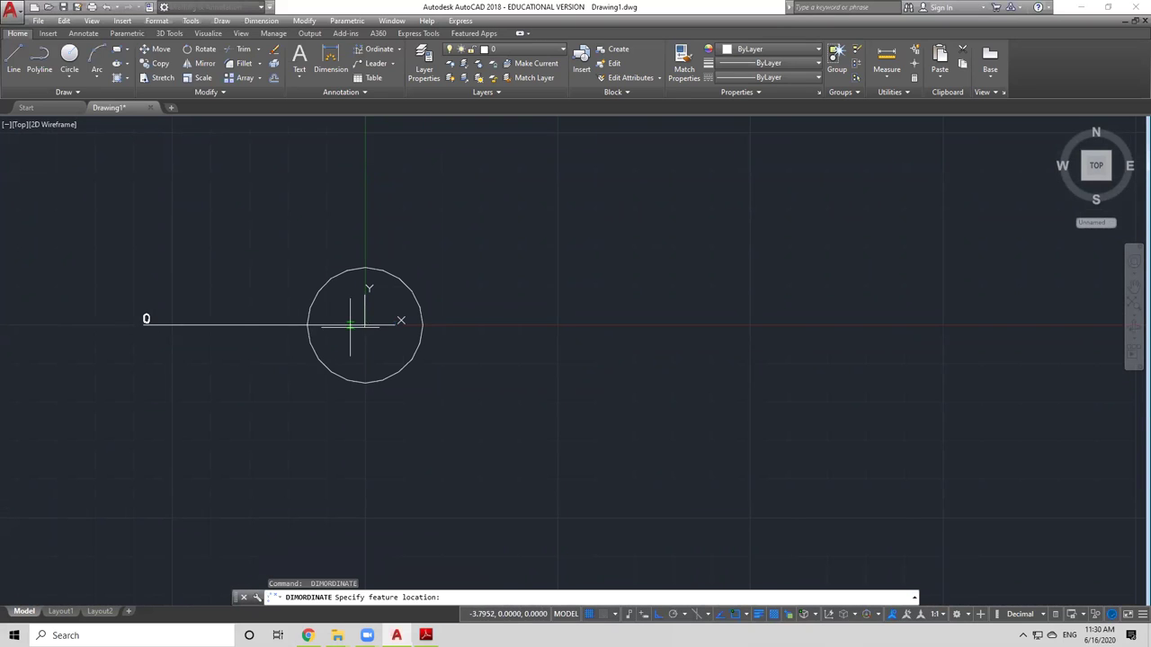
{"action": "left_click", "coordinate": [365, 324]}
{"action": "left_click", "coordinate": [357, 468]}
{"action": "scroll", "coordinate": [513, 418], "scroll_direction": "down", "scroll_amount": 2}
{"action": "scroll", "coordinate": [490, 422], "scroll_direction": "down", "scroll_amount": 4}
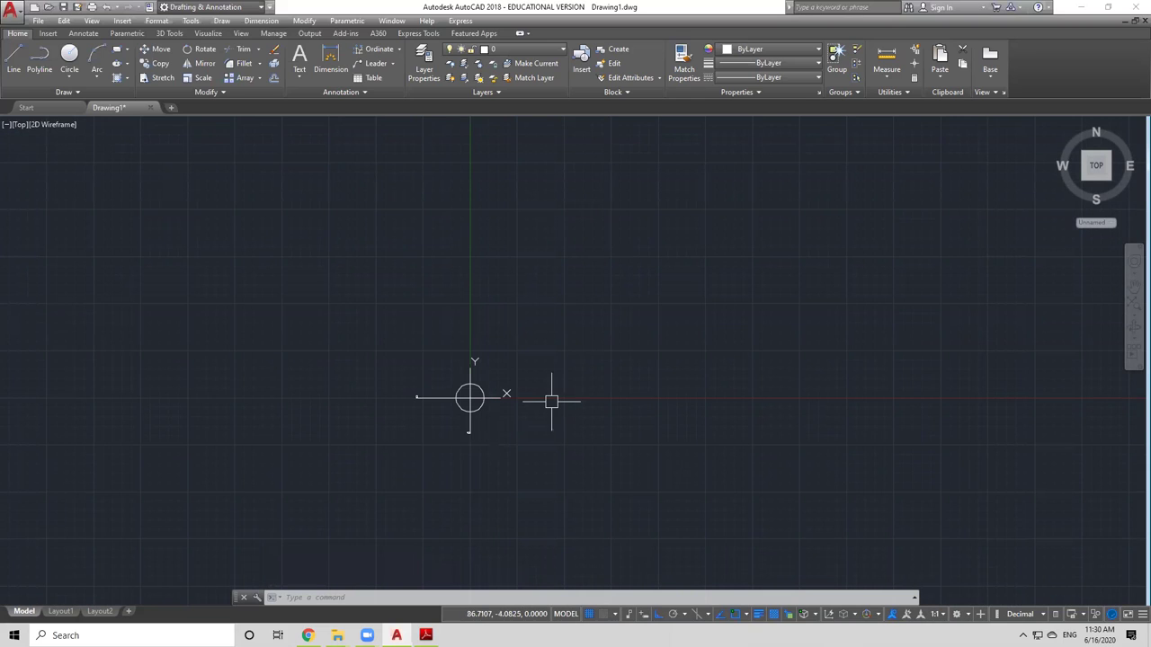
Step: Move the UCS origin to a point right of the circle on the horizontal axis
{"action": "left_click", "coordinate": [472, 399]}
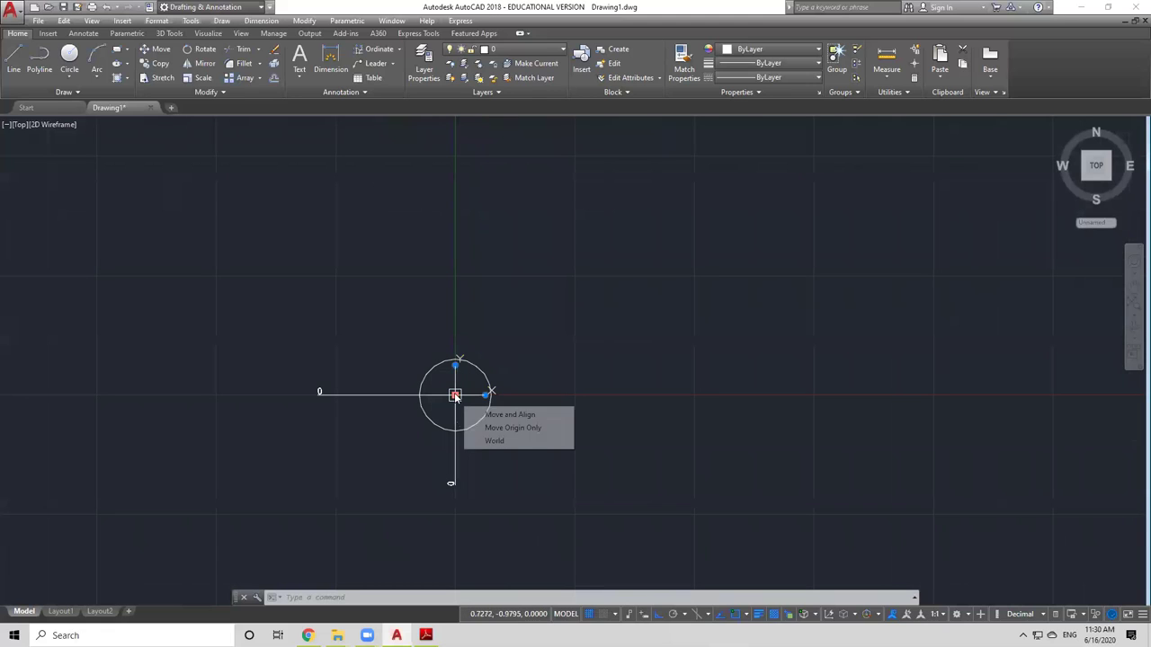
{"action": "left_click", "coordinate": [455, 396]}
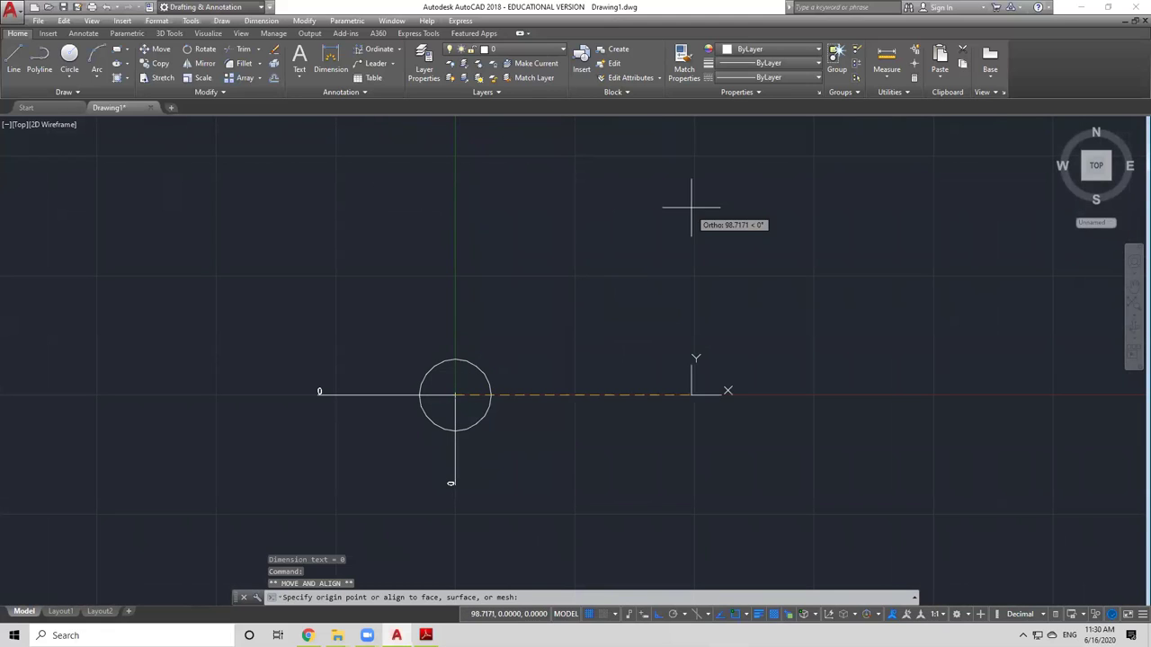
{"action": "left_click", "coordinate": [691, 305]}
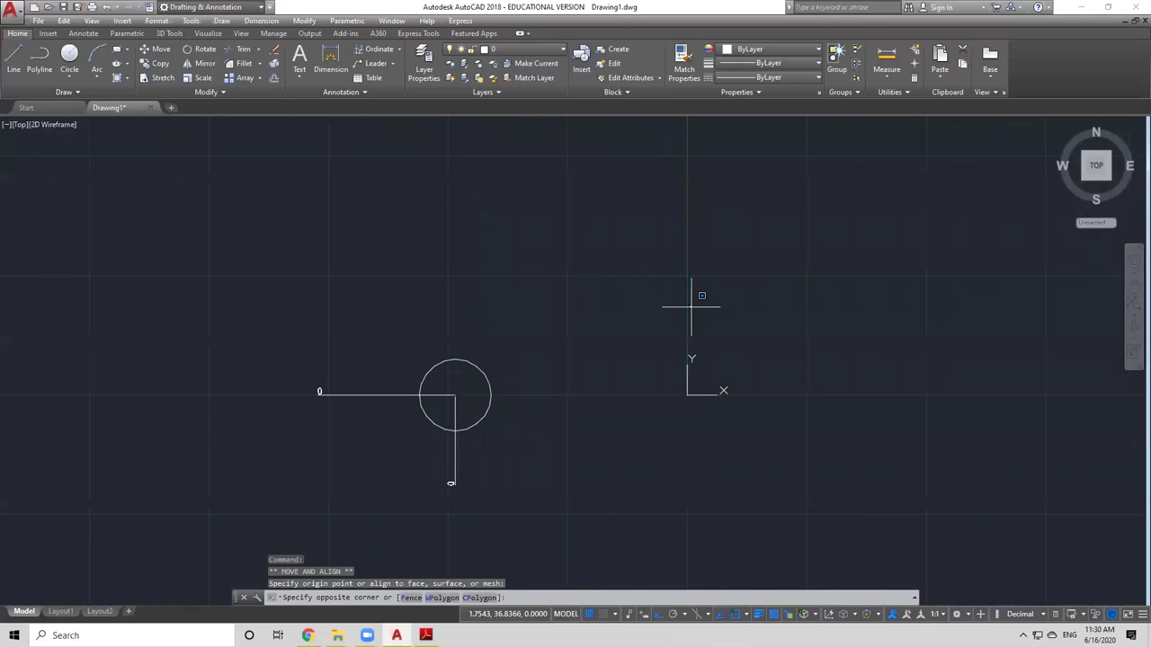
{"action": "key", "text": "Escape"}
{"action": "left_click", "coordinate": [689, 394]}
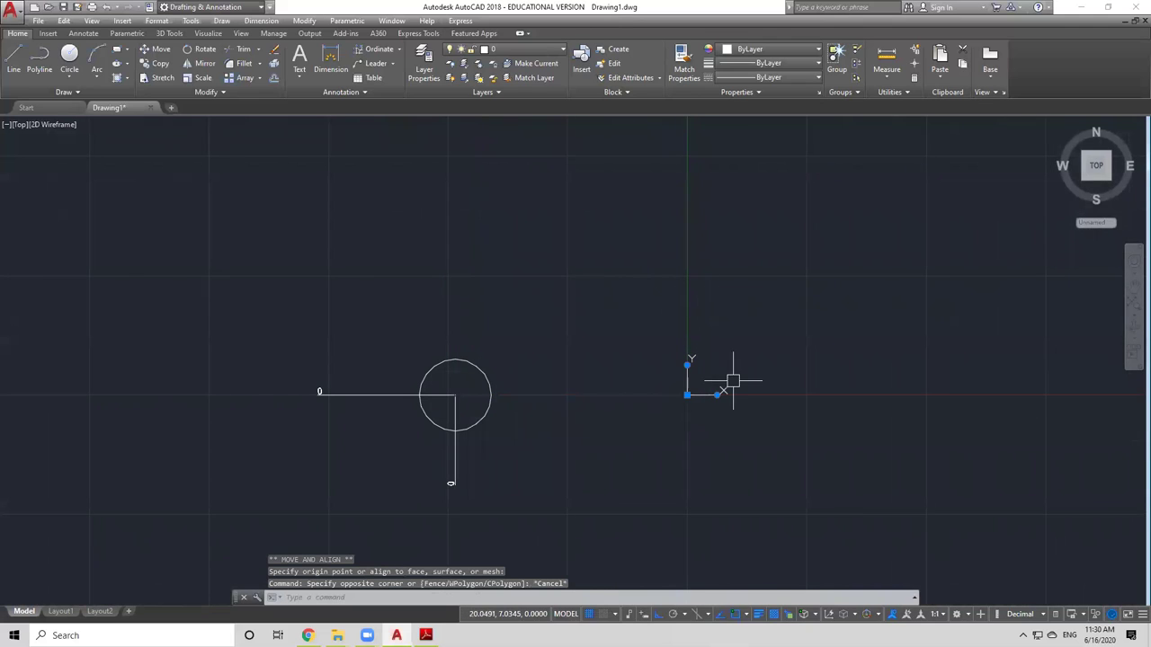
{"action": "left_click", "coordinate": [686, 396]}
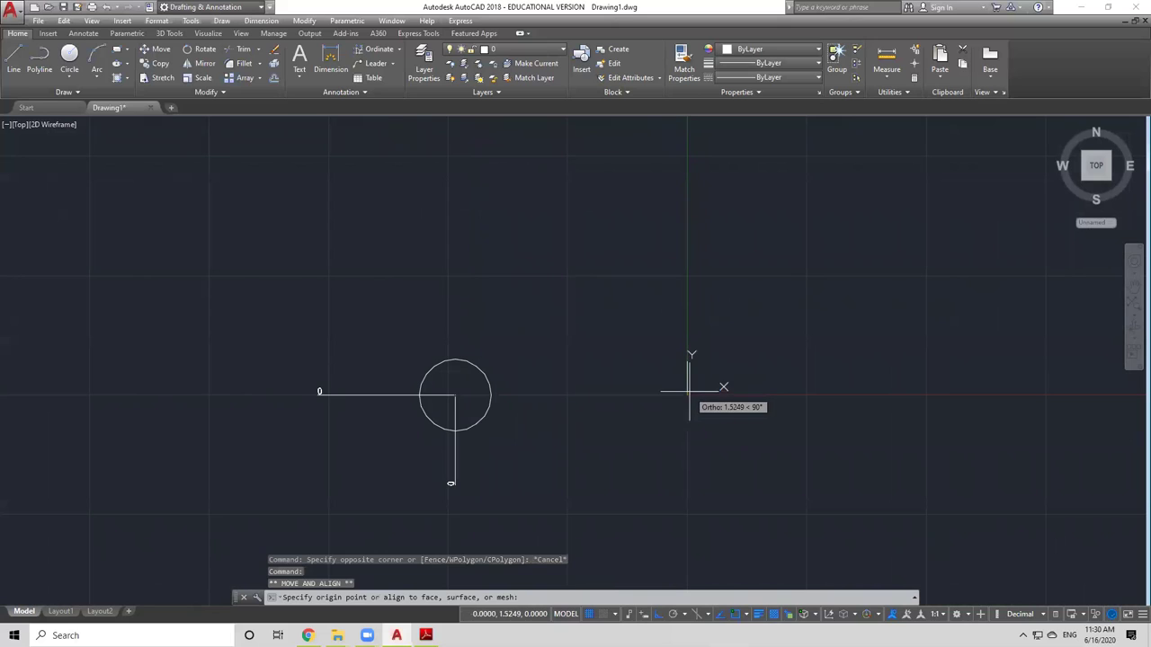
{"action": "key", "text": "Escape"}
{"action": "left_click", "coordinate": [688, 394]}
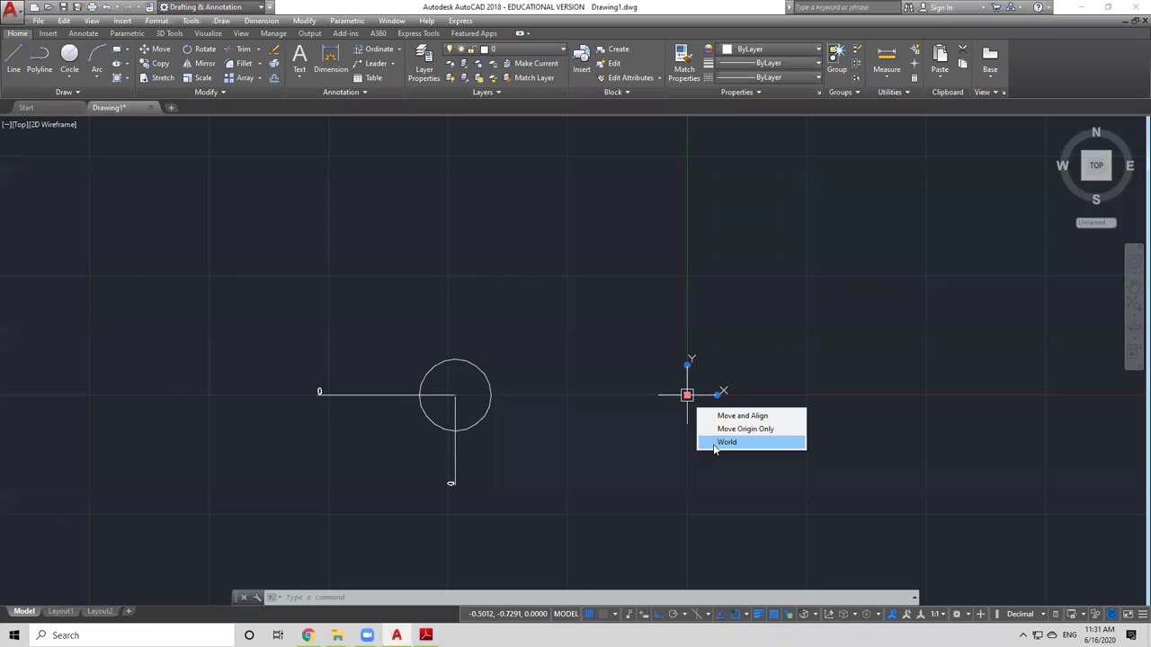
Step: Reset the UCS to World, then start and cancel an origin move
{"action": "left_click", "coordinate": [726, 441]}
{"action": "scroll", "coordinate": [585, 346], "scroll_direction": "up", "scroll_amount": 5}
{"action": "scroll", "coordinate": [578, 351], "scroll_direction": "up", "scroll_amount": 1}
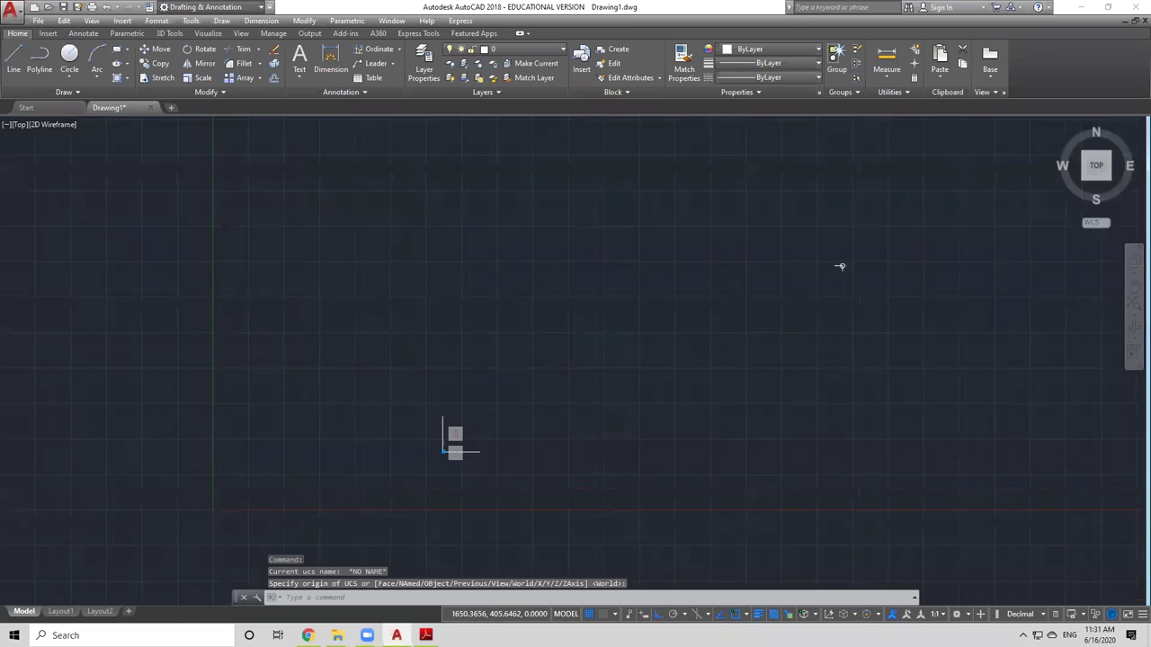
{"action": "scroll", "coordinate": [387, 432], "scroll_direction": "up", "scroll_amount": 2}
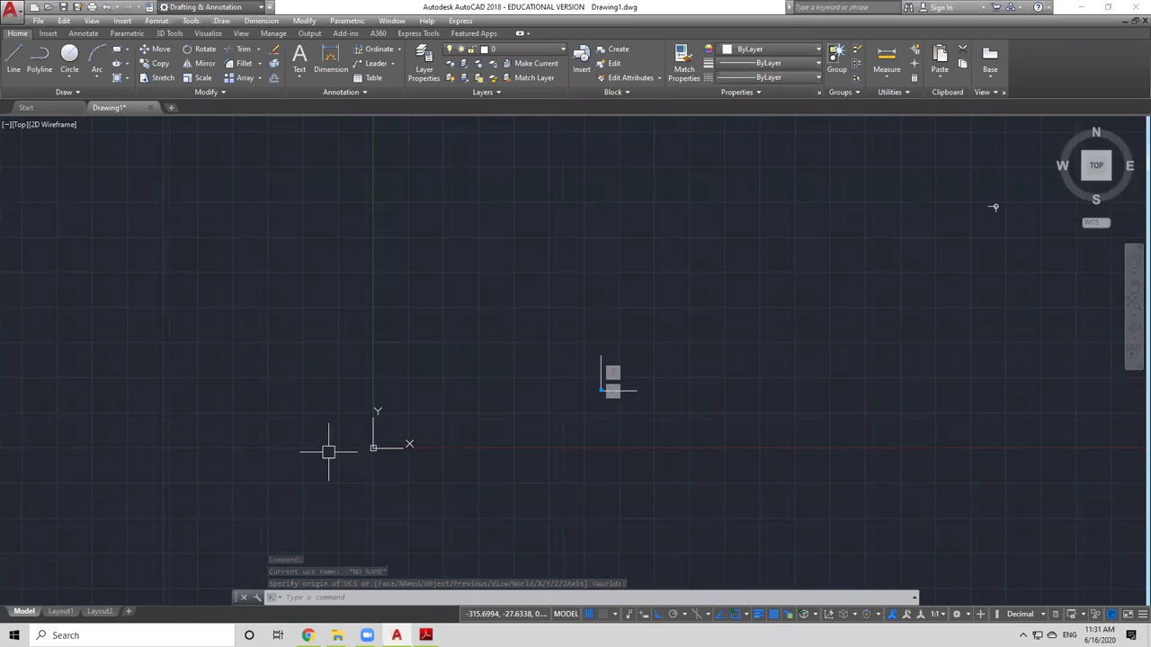
{"action": "left_click", "coordinate": [373, 447]}
{"action": "left_click", "coordinate": [373, 448]}
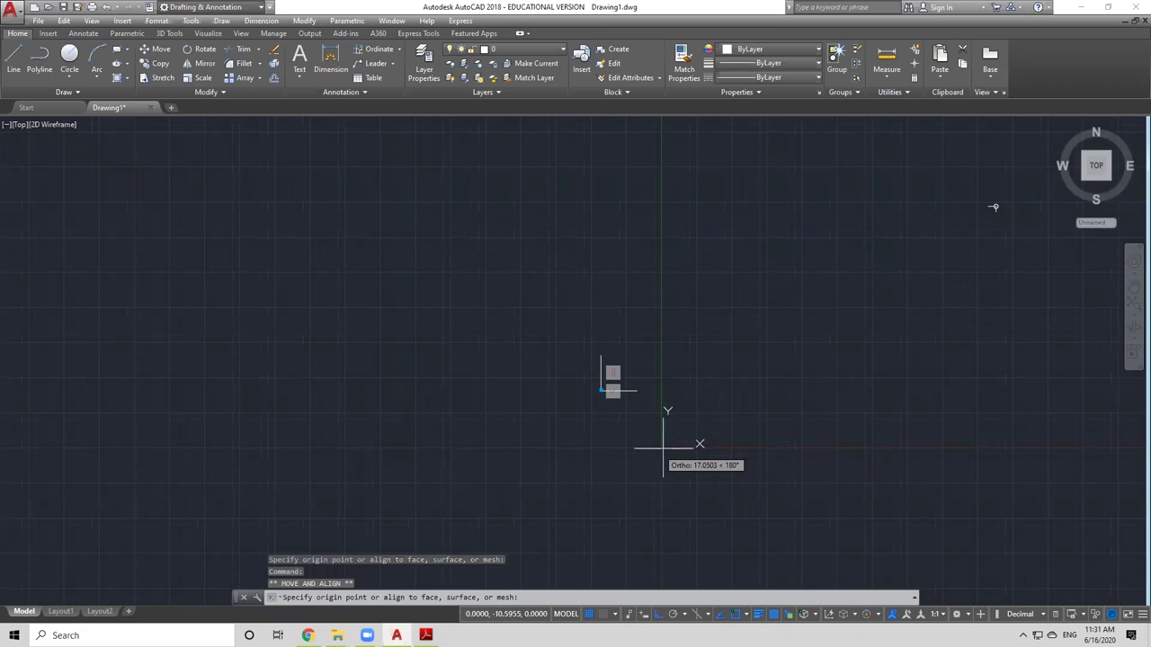
{"action": "key", "text": "Escape"}
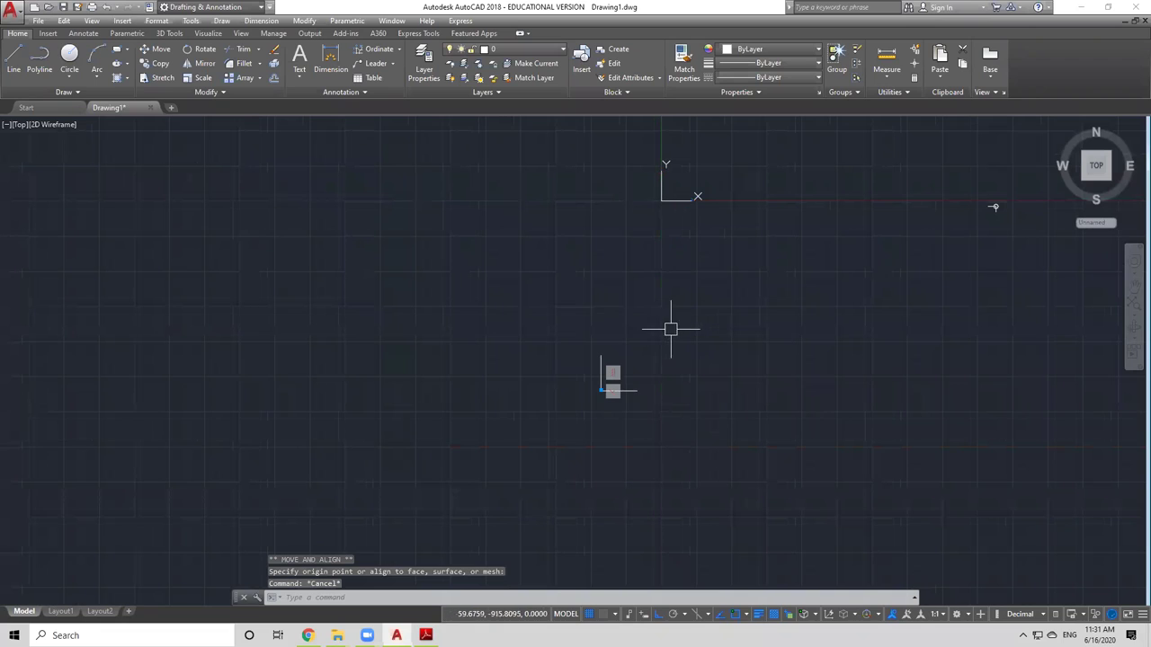
Step: Move the UCS origin to a new point up and to the right
{"action": "left_click", "coordinate": [661, 196]}
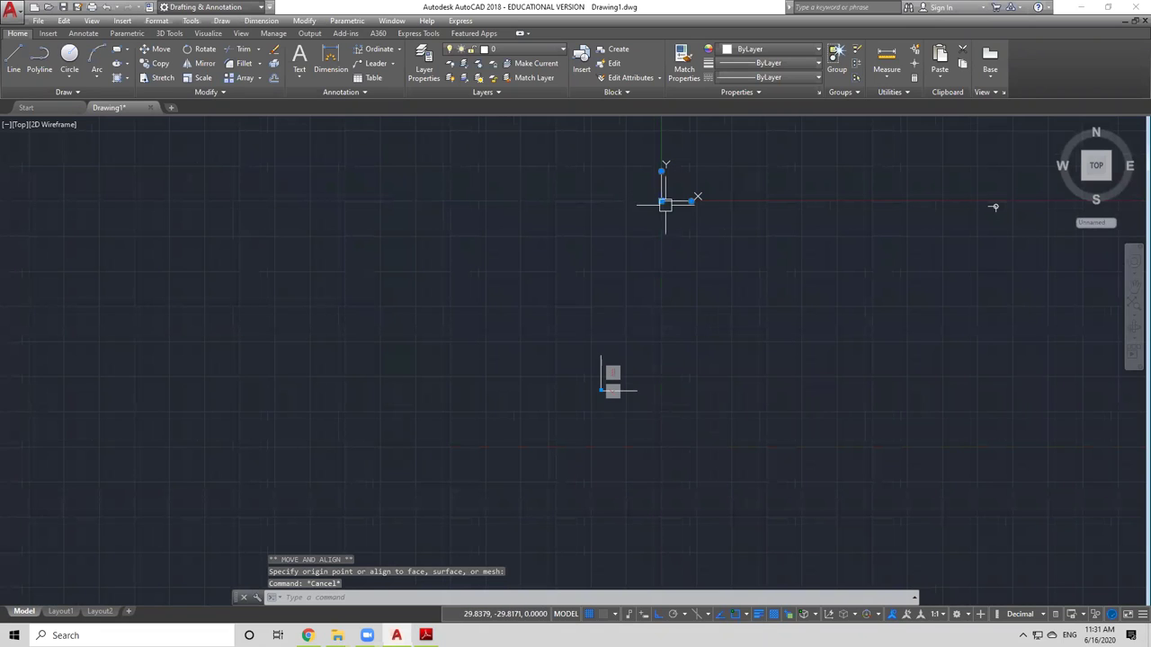
{"action": "left_click", "coordinate": [660, 196]}
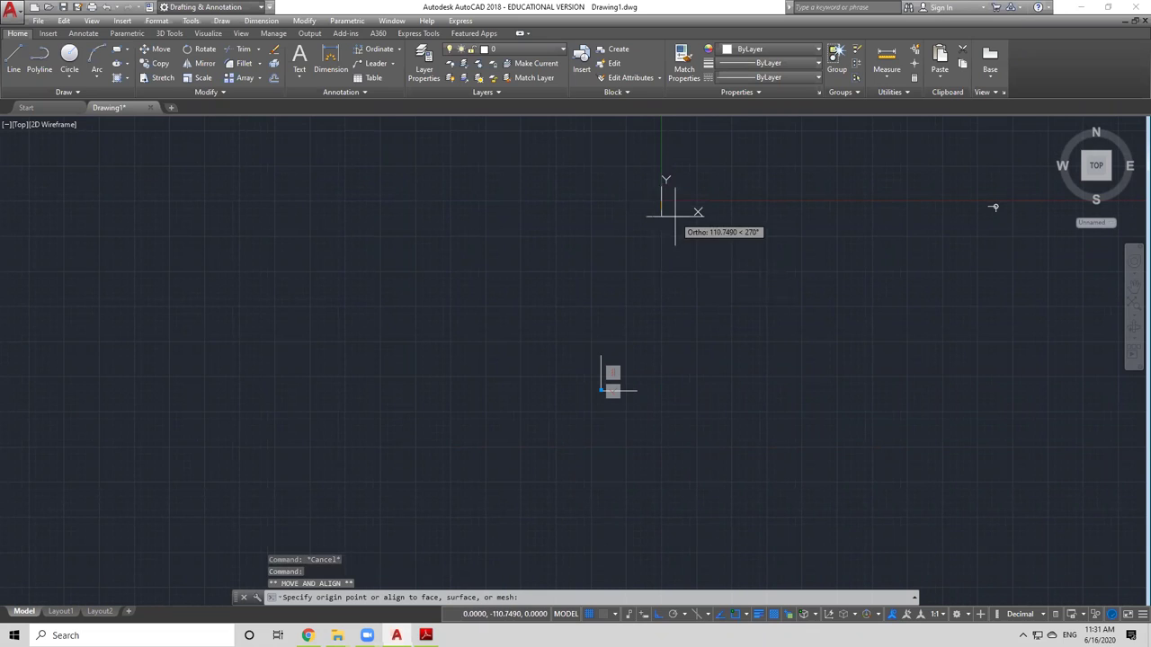
{"action": "left_click", "coordinate": [661, 231]}
{"action": "left_click", "coordinate": [661, 231]}
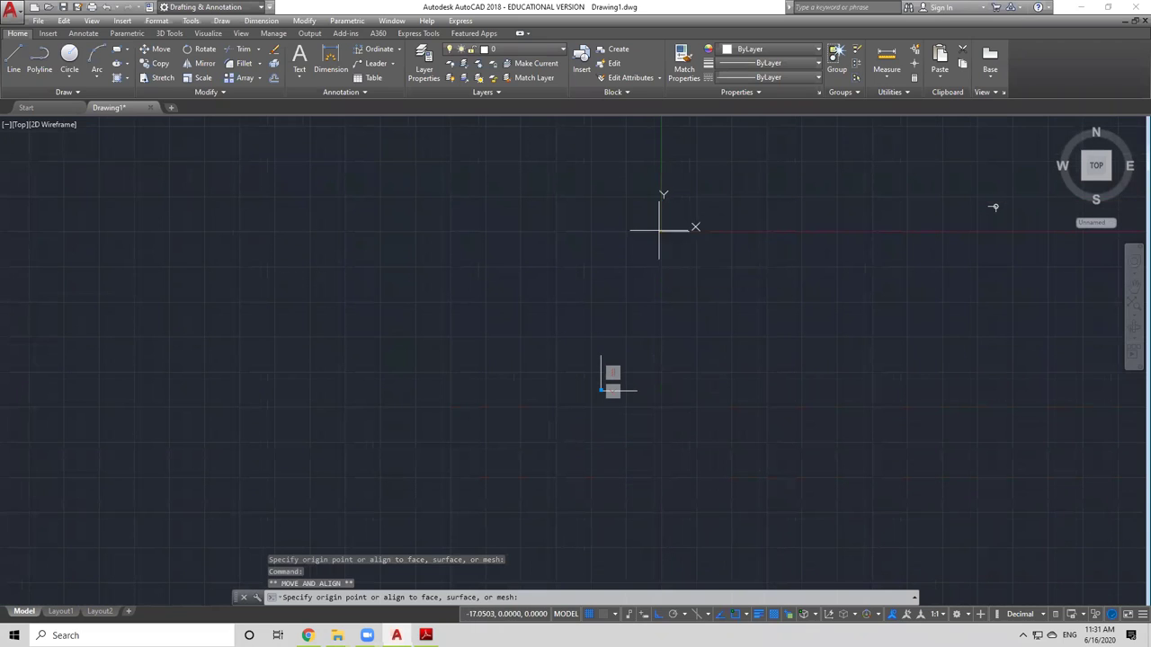
{"action": "key", "text": "Escape"}
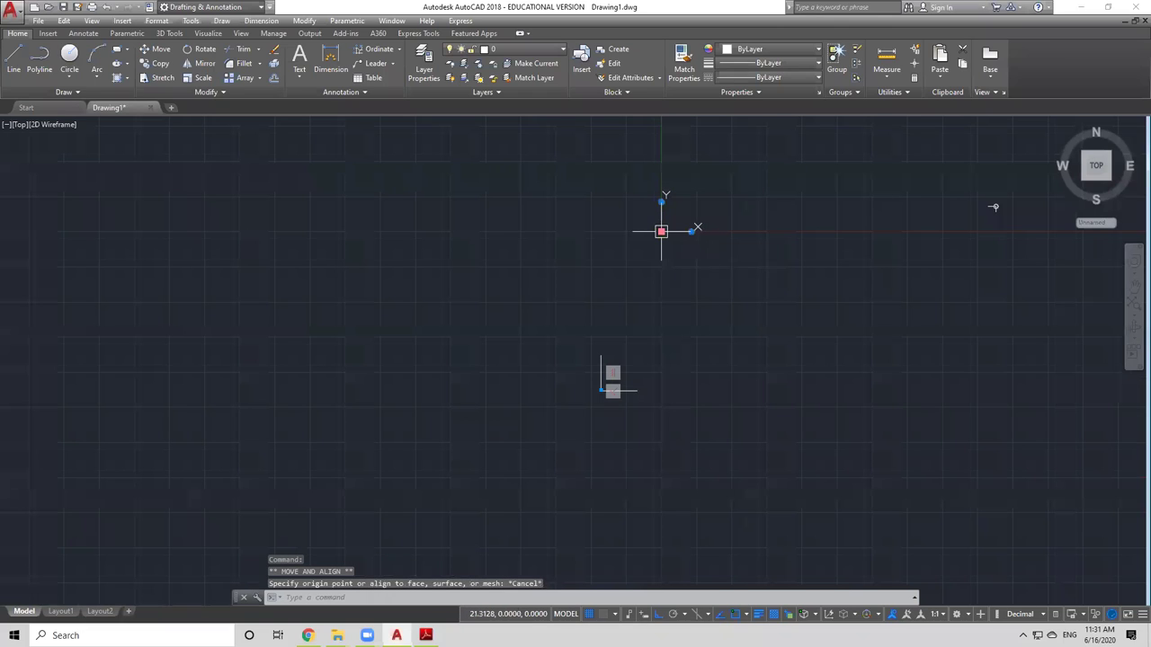
{"action": "key", "text": "Escape"}
{"action": "left_click", "coordinate": [664, 231]}
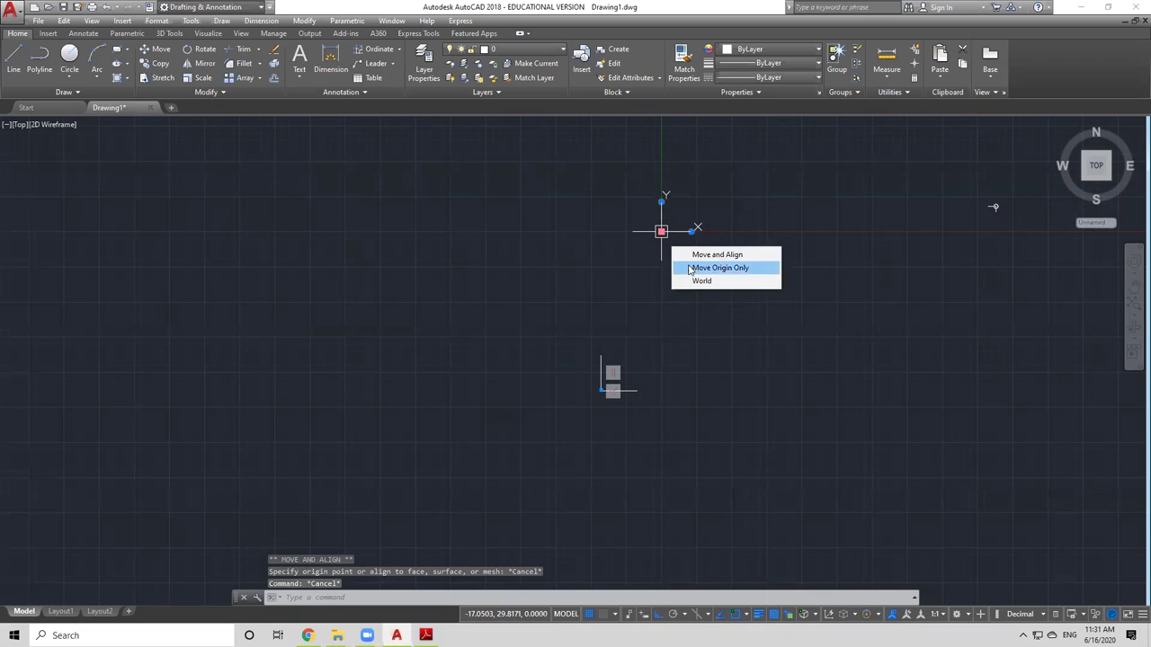
Step: Pick World from the UCS origin grip menu to return the icon to the world origin
{"action": "left_click", "coordinate": [695, 280]}
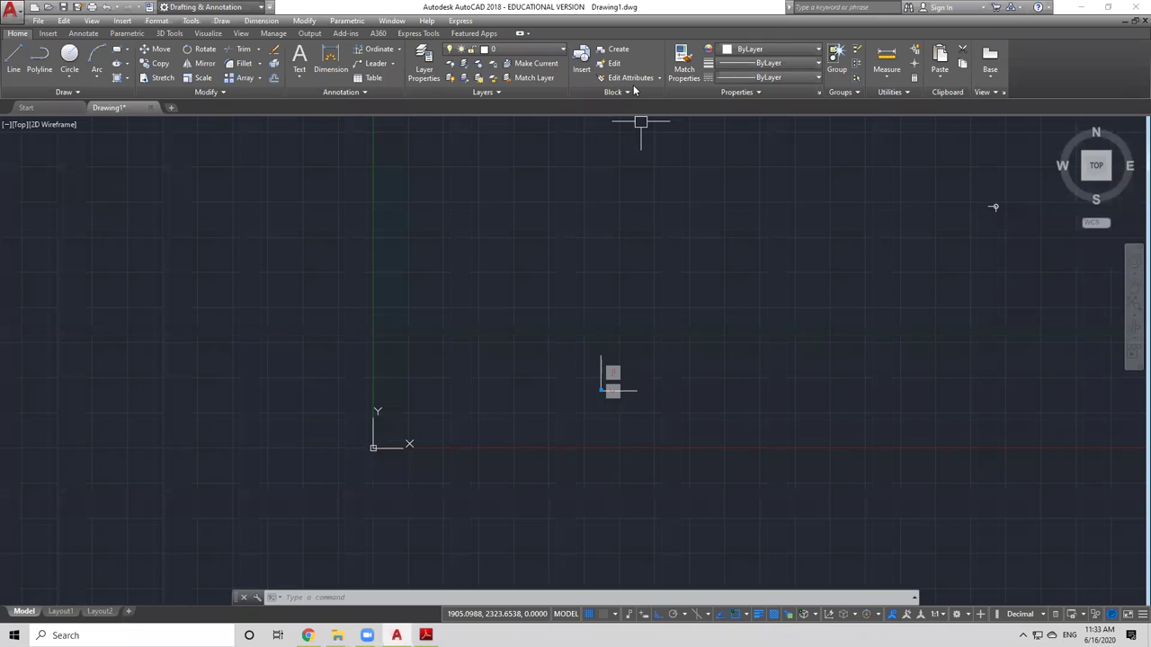
Step: Delete the three stray objects at upper right, leaving only the short line on layer 0
{"action": "left_click_drag", "start_coordinate": [994, 207], "coordinate": [962, 185]}
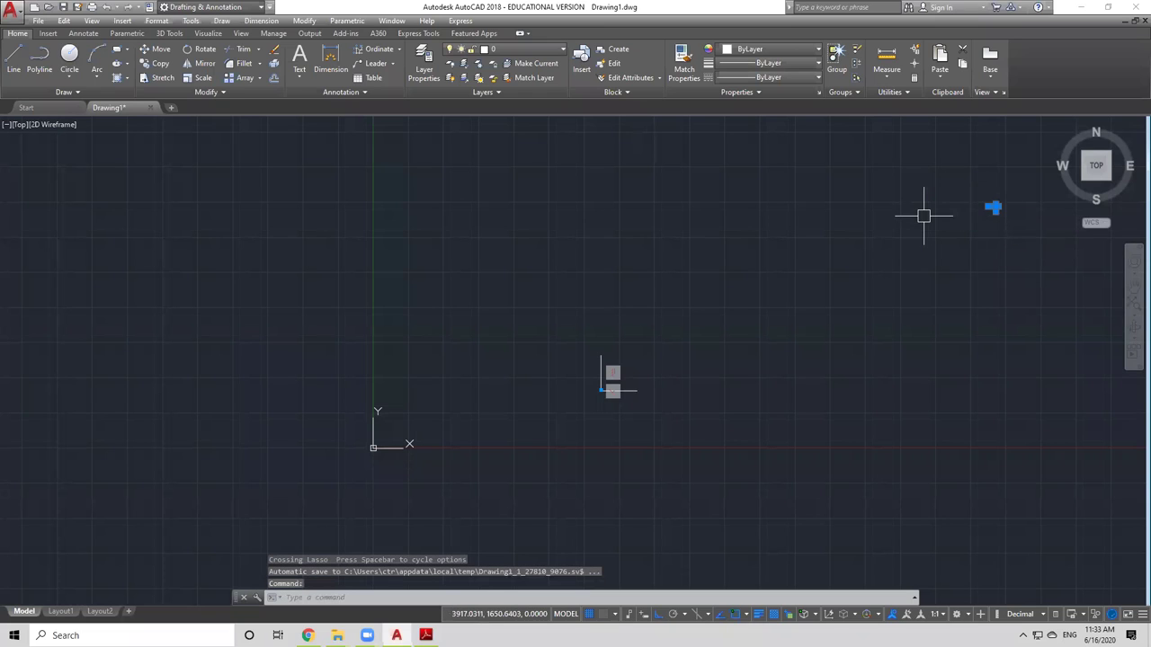
{"action": "key", "text": "Delete"}
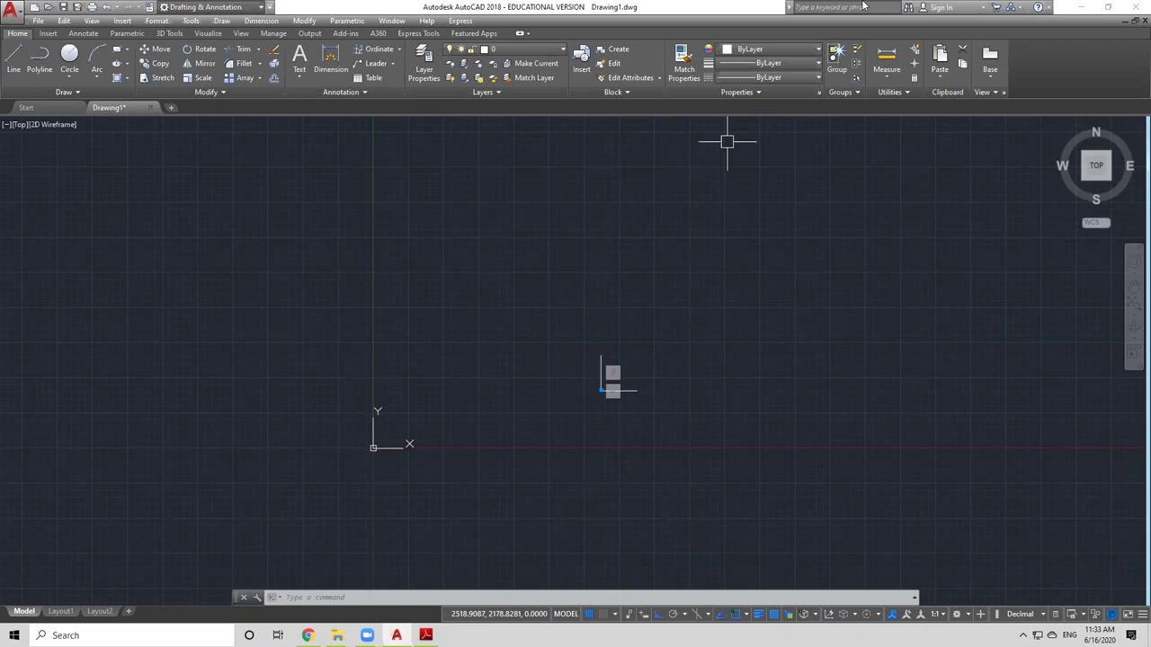
Step: Briefly display the 16.pdf reference drawing in Adobe Reader, then minimize it again
{"action": "left_click", "coordinate": [426, 634]}
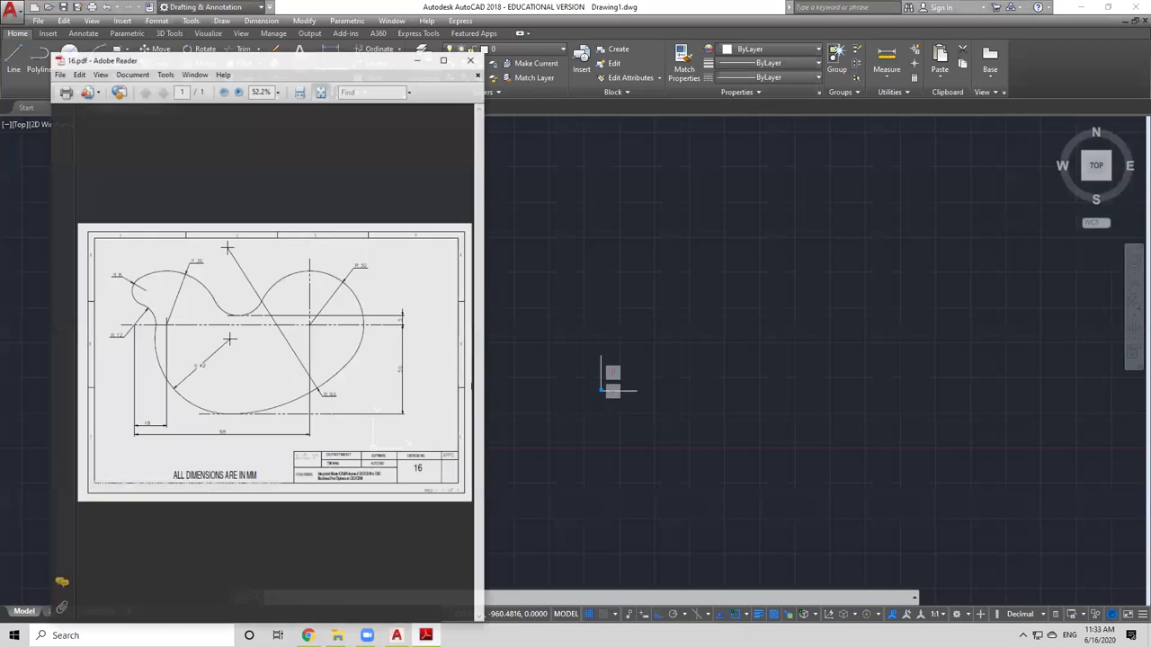
{"action": "left_click", "coordinate": [427, 635]}
{"action": "left_click", "coordinate": [426, 634]}
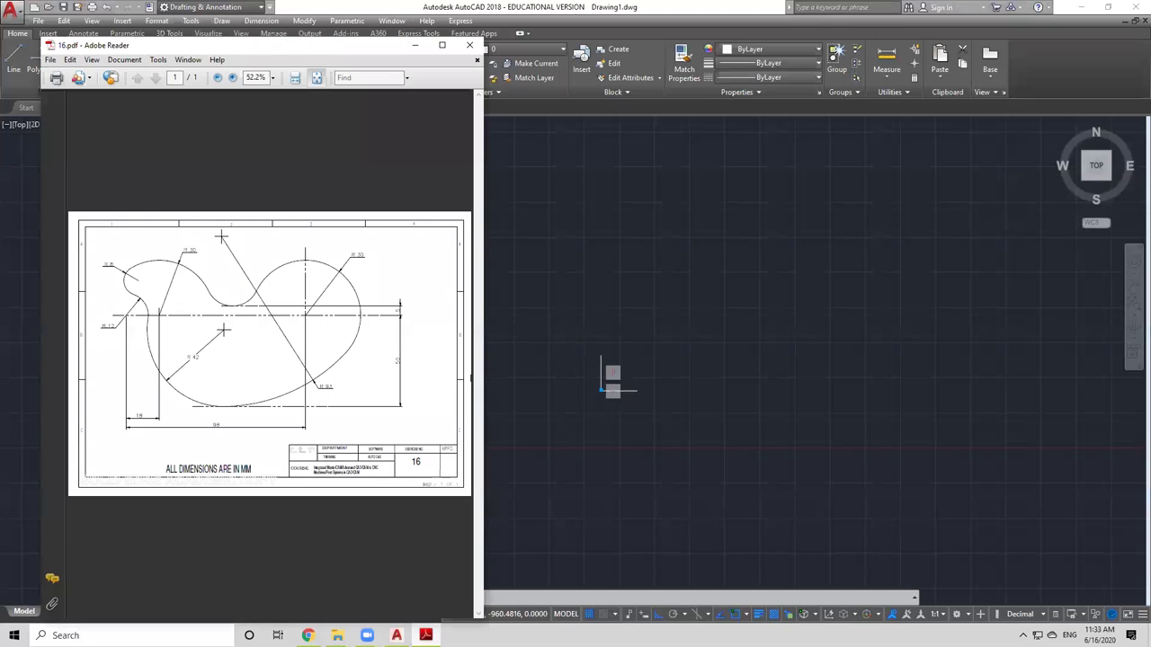
{"action": "left_click", "coordinate": [427, 634]}
{"action": "mouse_move", "coordinate": [337, 636]}
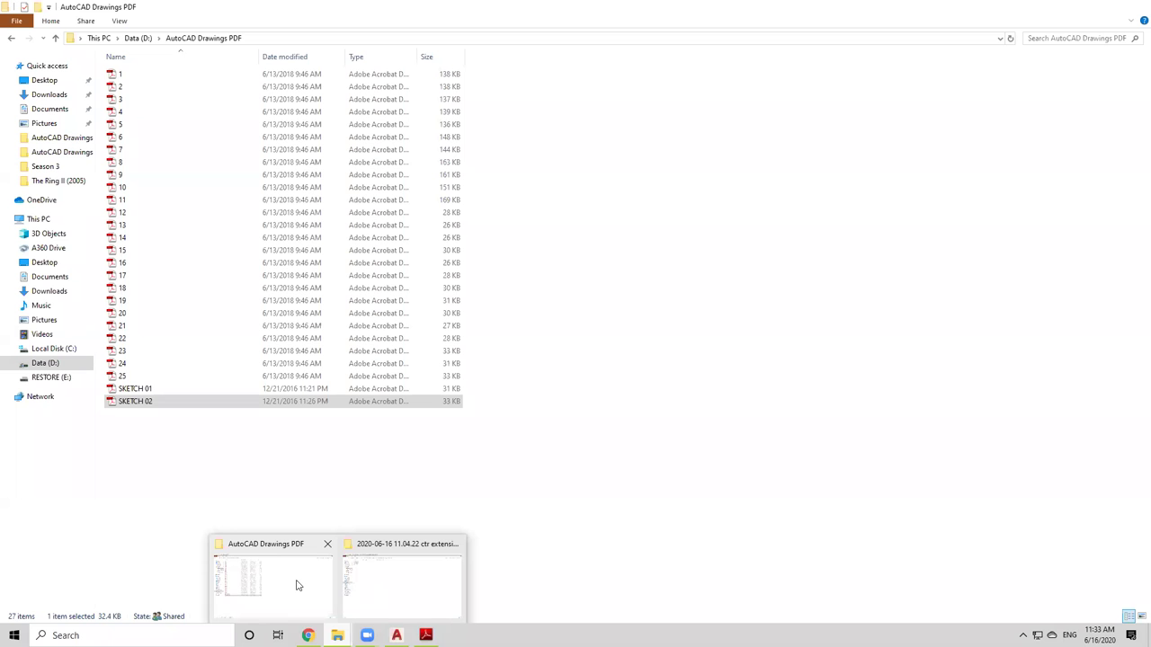
Step: Bring up the AutoCAD Drawings PDF folder with no files selected, minimizing the other windows
{"action": "left_click", "coordinate": [298, 585]}
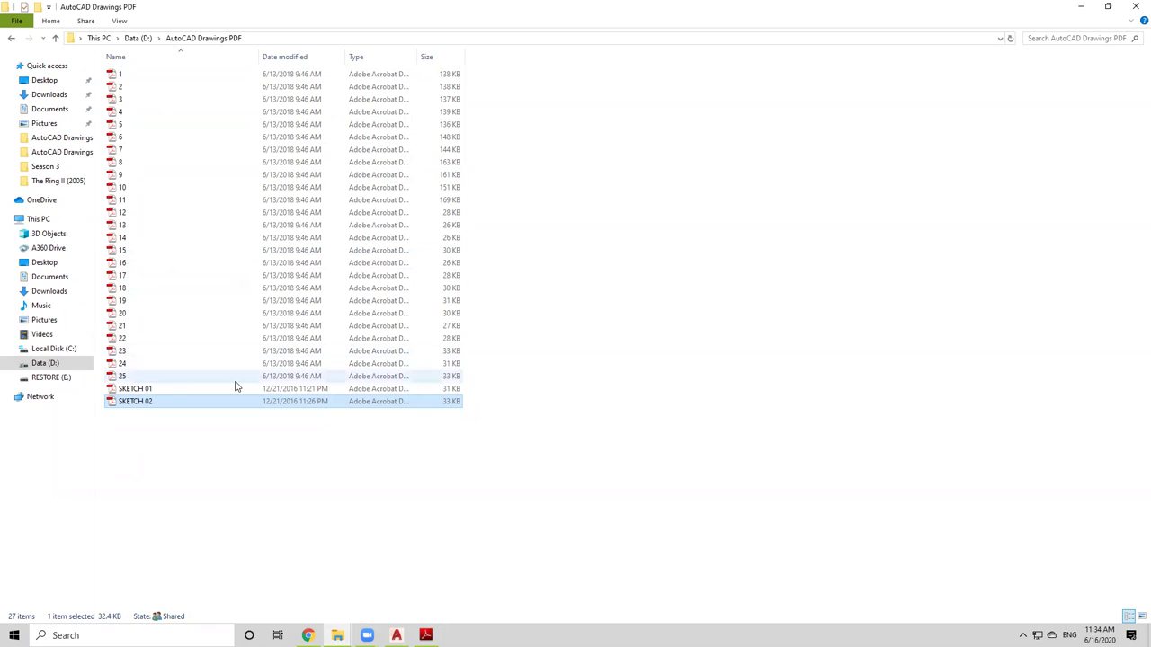
{"action": "left_click", "coordinate": [368, 493]}
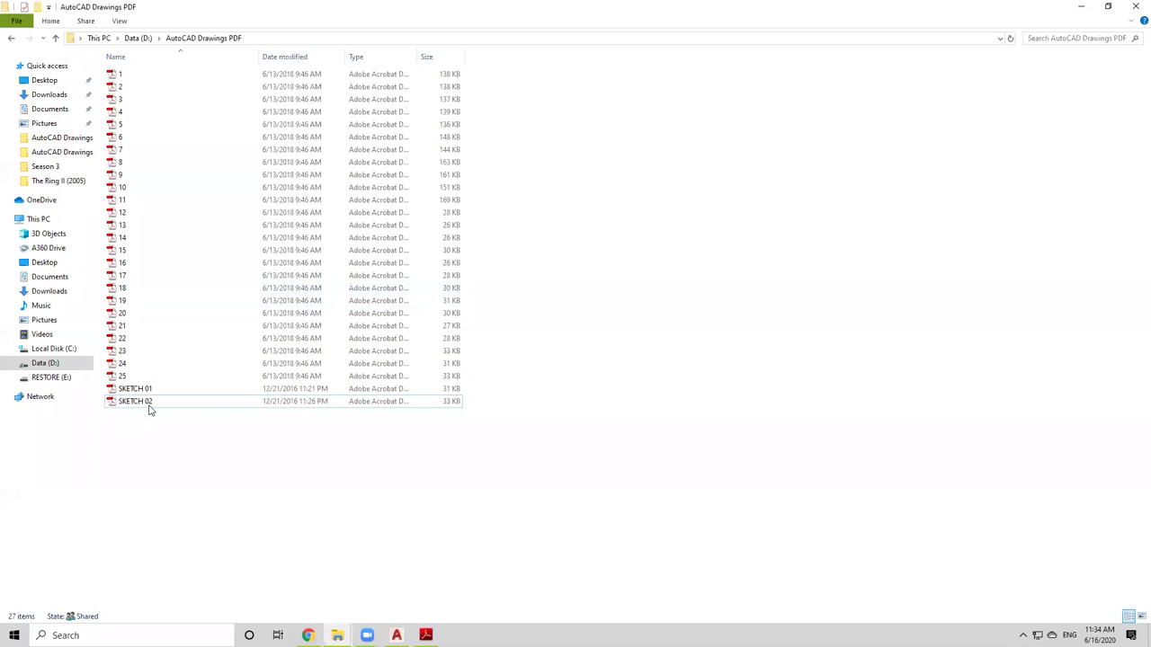
{"action": "left_click", "coordinate": [1082, 7]}
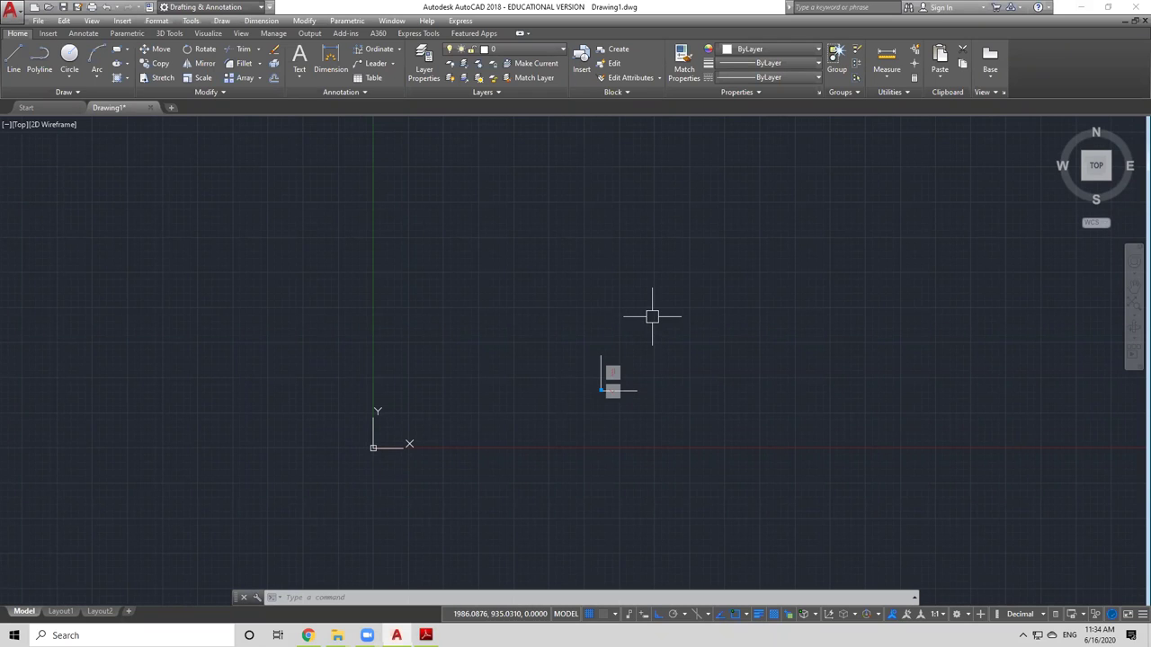
{"action": "left_click", "coordinate": [1082, 7]}
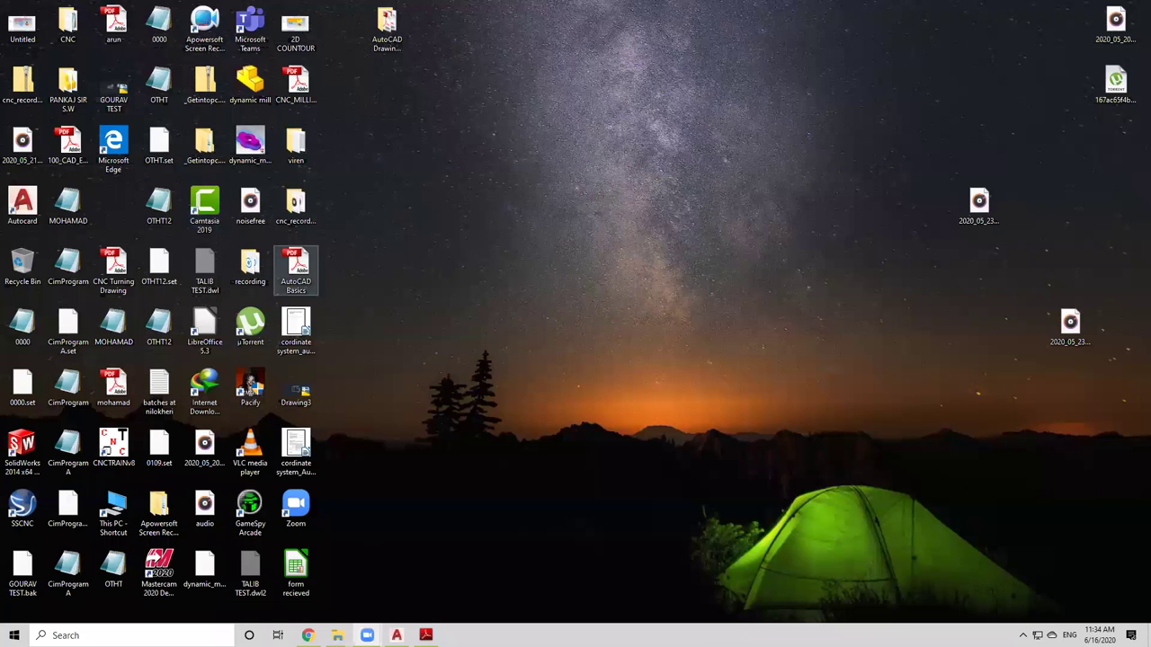
{"action": "left_click", "coordinate": [275, 580]}
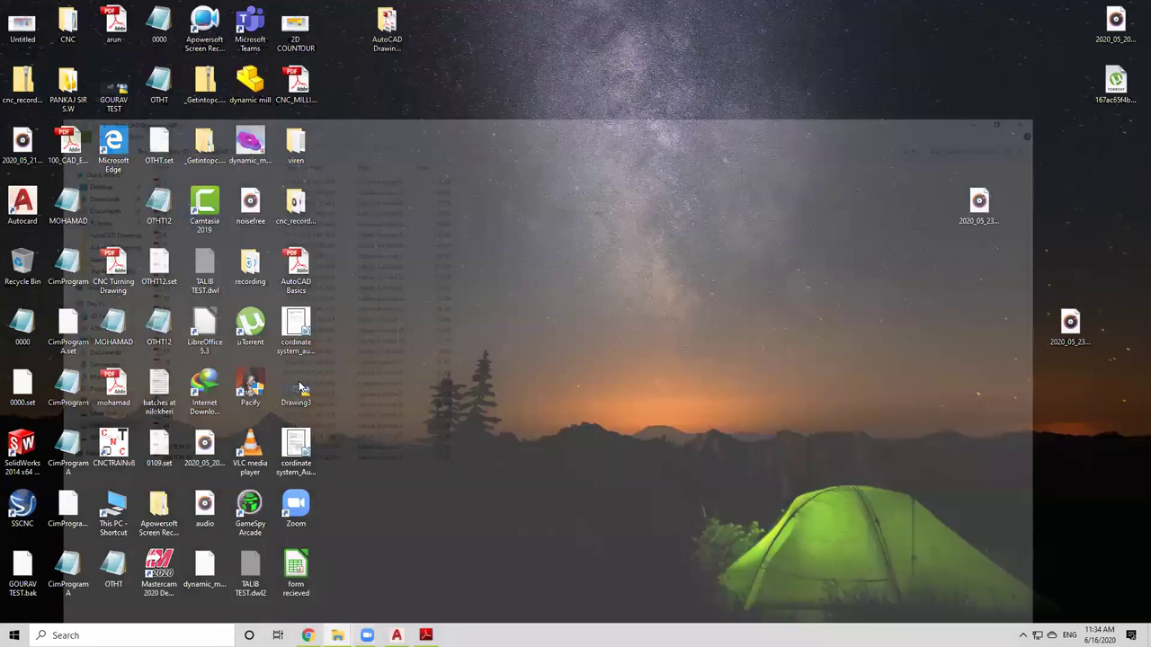
Step: View SKETCH 01 and SKETCH 02 in Adobe Reader, minimizing each viewer and then the folder
{"action": "double_click", "coordinate": [131, 388]}
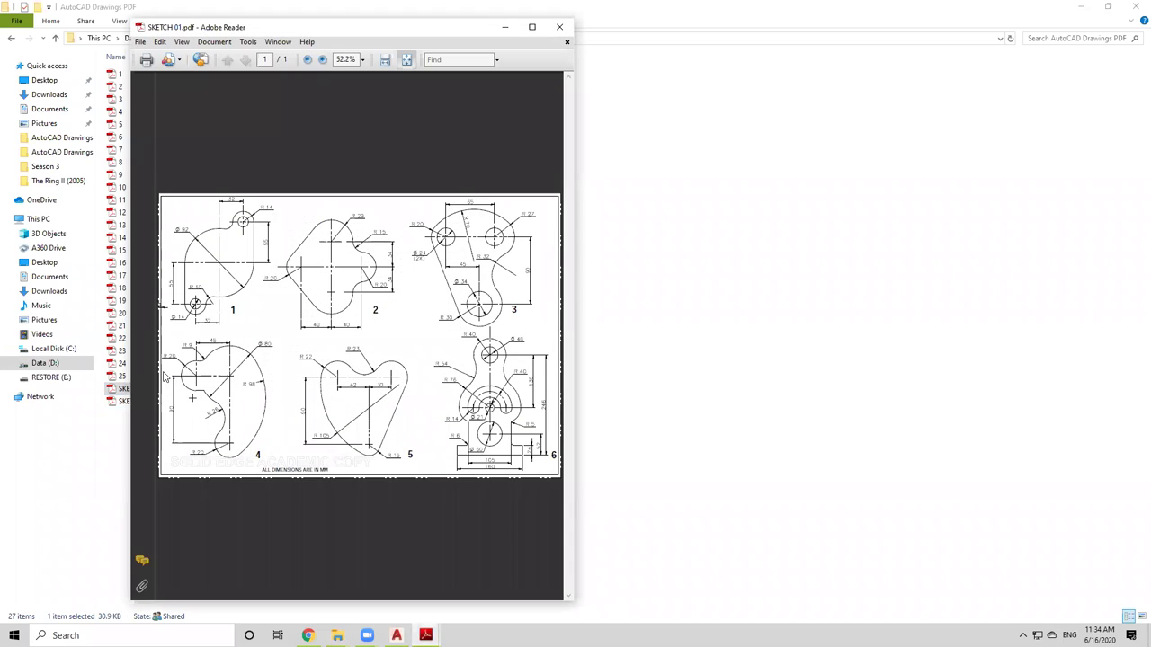
{"action": "left_click", "coordinate": [505, 28]}
{"action": "left_click", "coordinate": [135, 403]}
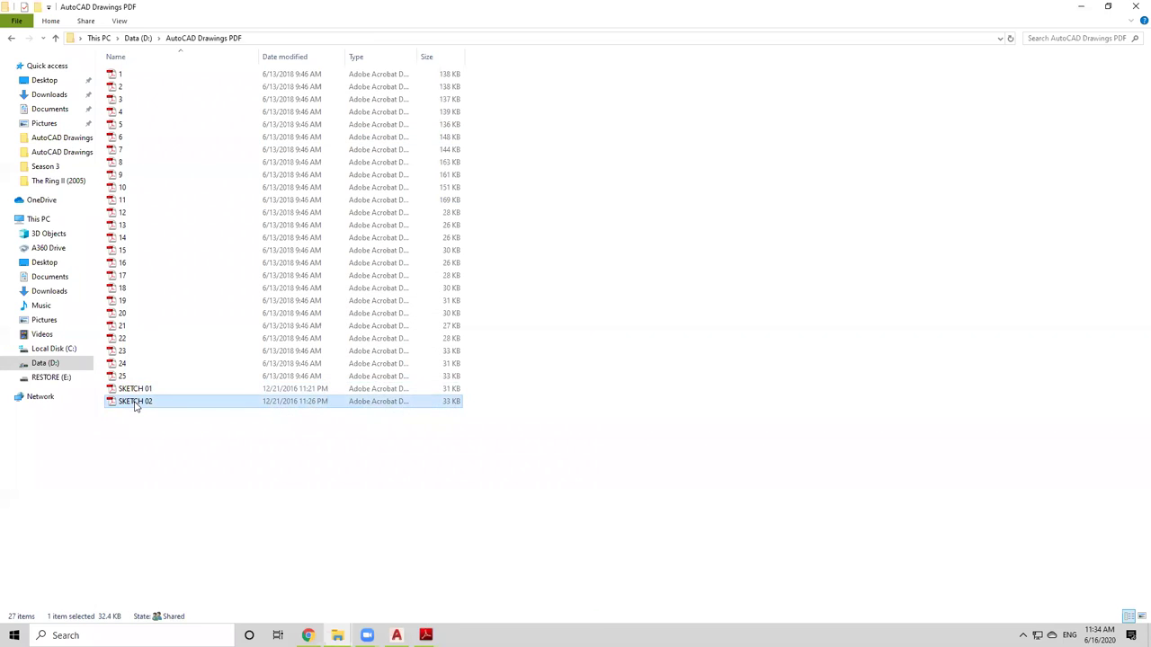
{"action": "double_click", "coordinate": [135, 402]}
{"action": "left_click", "coordinate": [516, 43]}
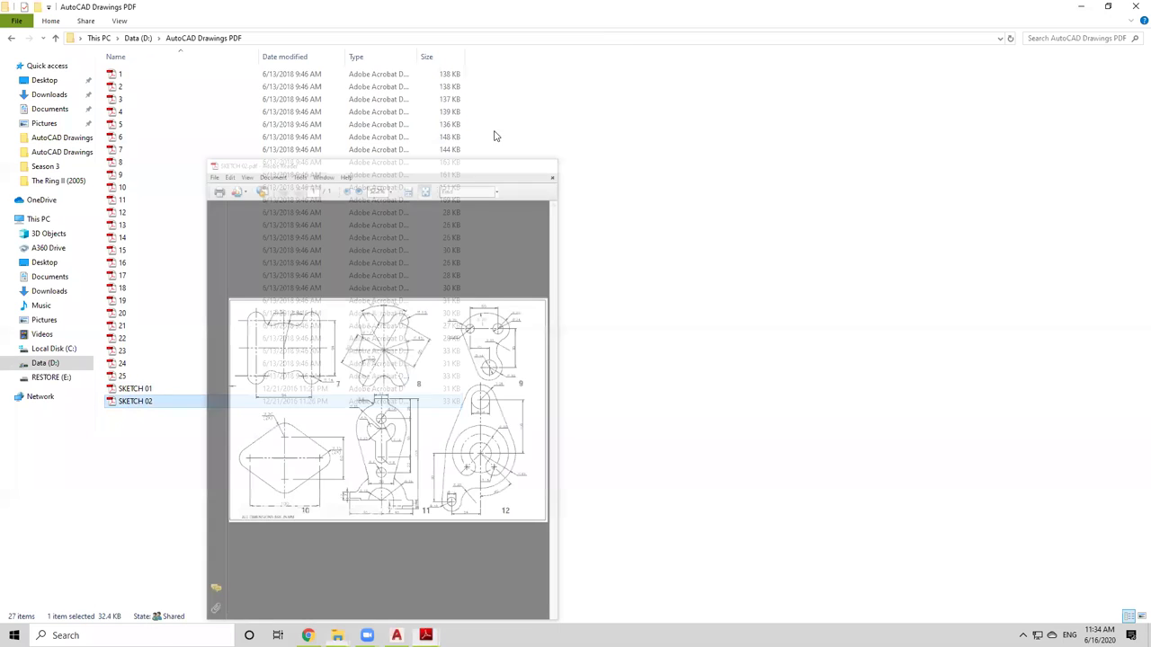
{"action": "left_click", "coordinate": [184, 480]}
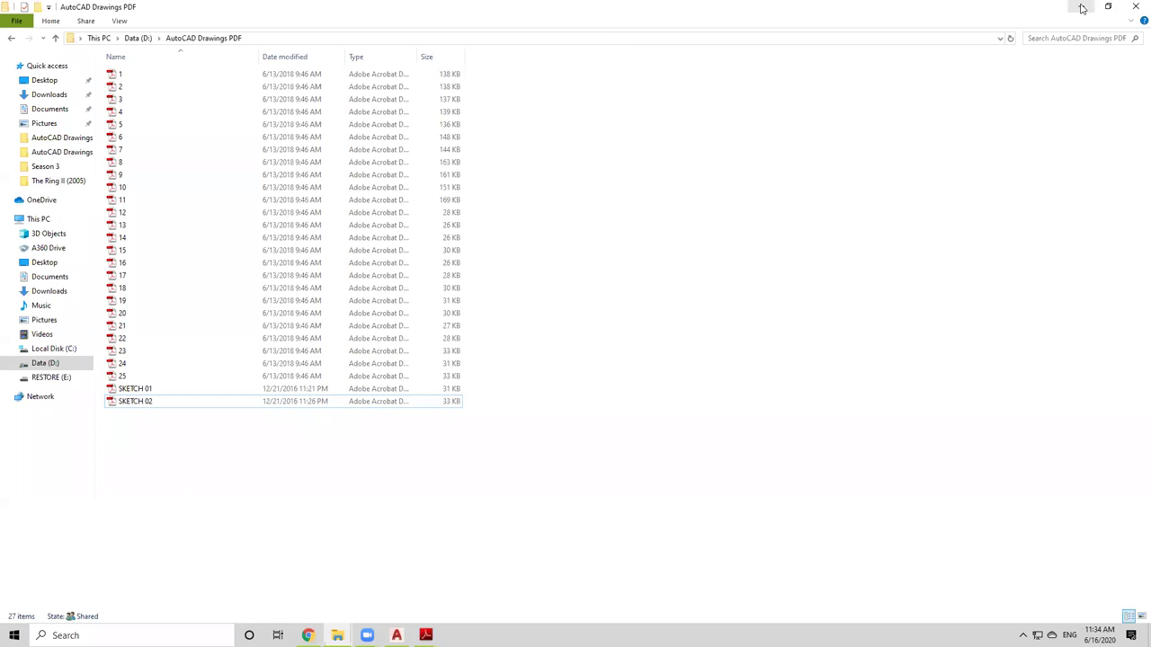
{"action": "left_click", "coordinate": [1083, 8]}
{"action": "left_click", "coordinate": [397, 635]}
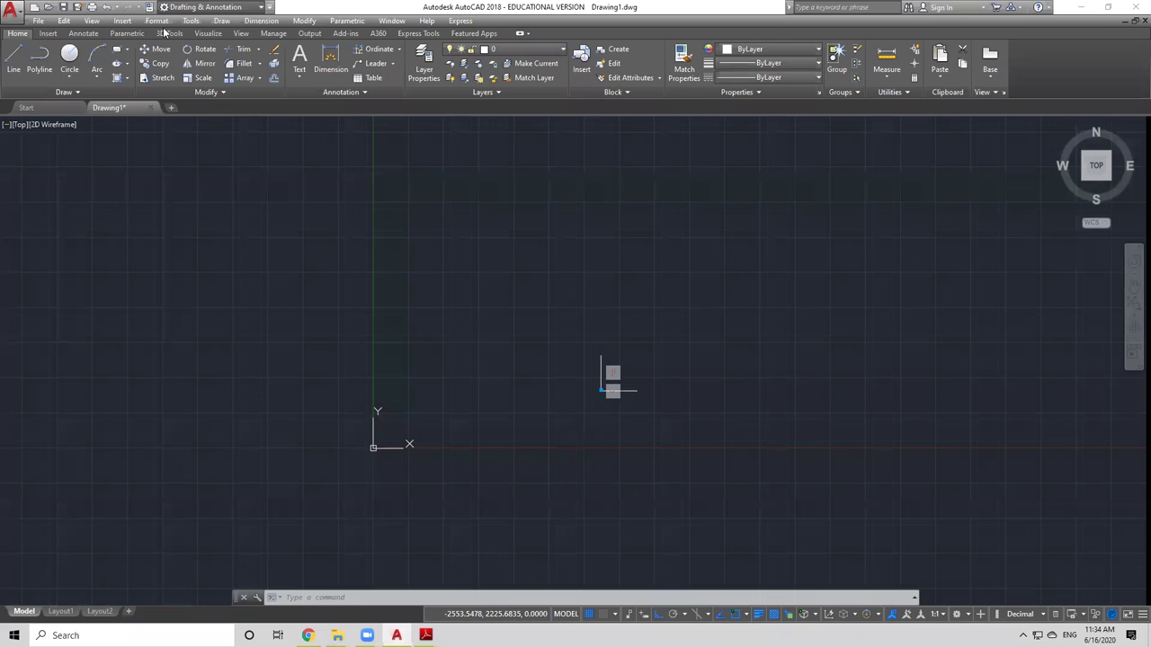
{"action": "left_click", "coordinate": [166, 33]}
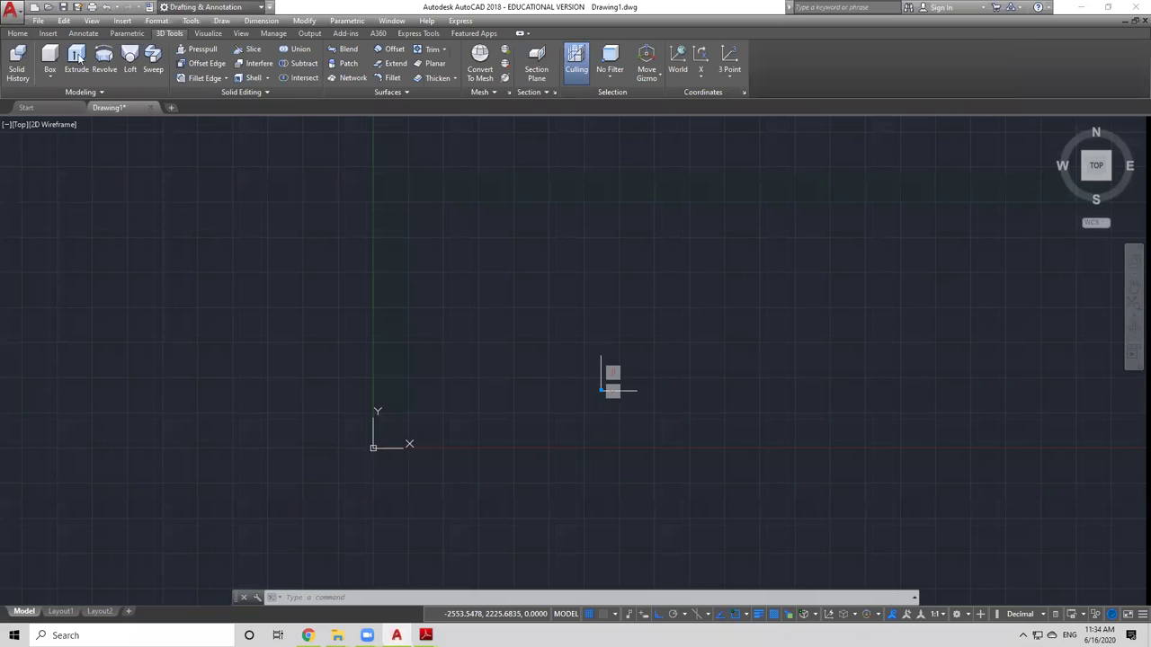
{"action": "left_click", "coordinate": [18, 34]}
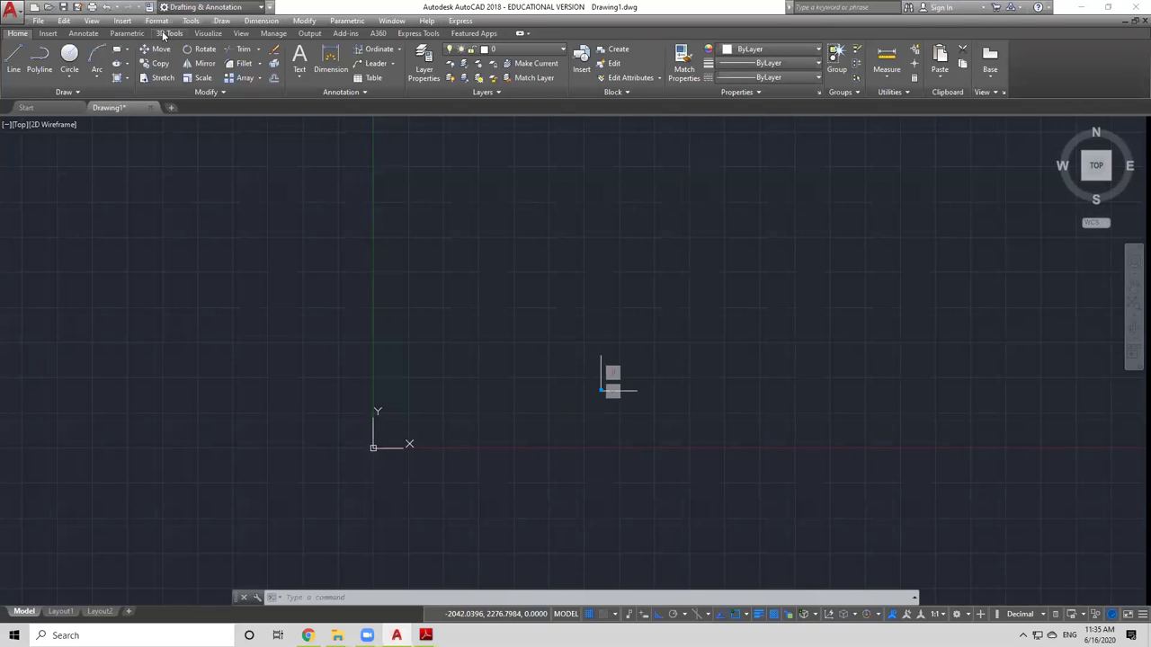
{"action": "left_click", "coordinate": [167, 33]}
{"action": "left_click", "coordinate": [18, 33]}
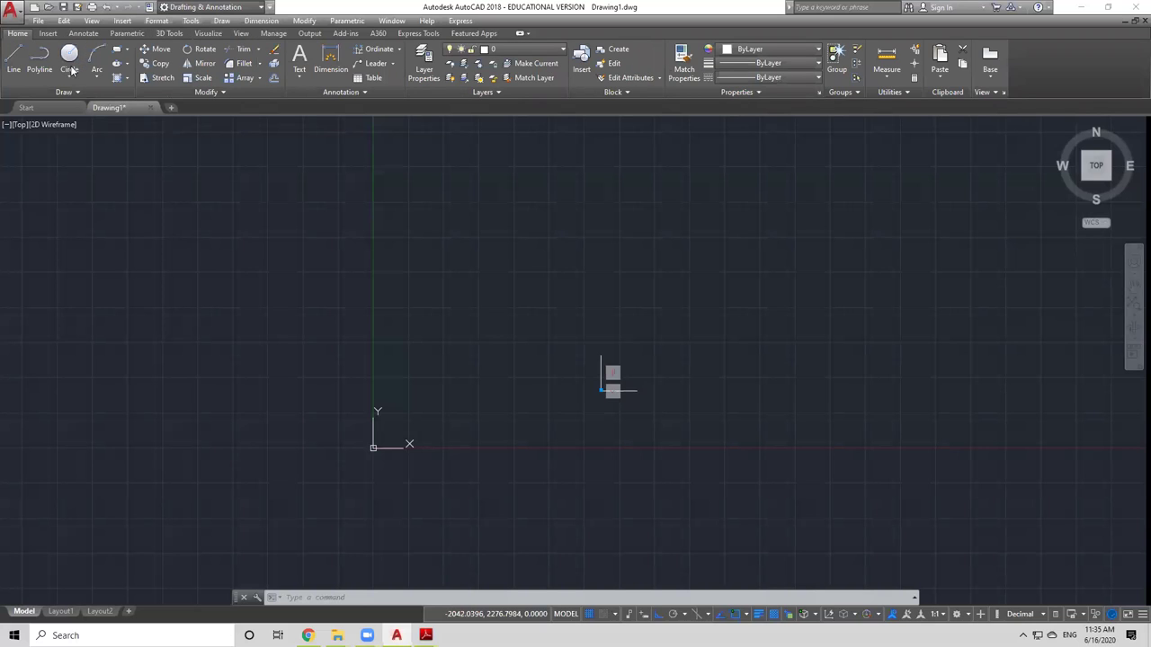